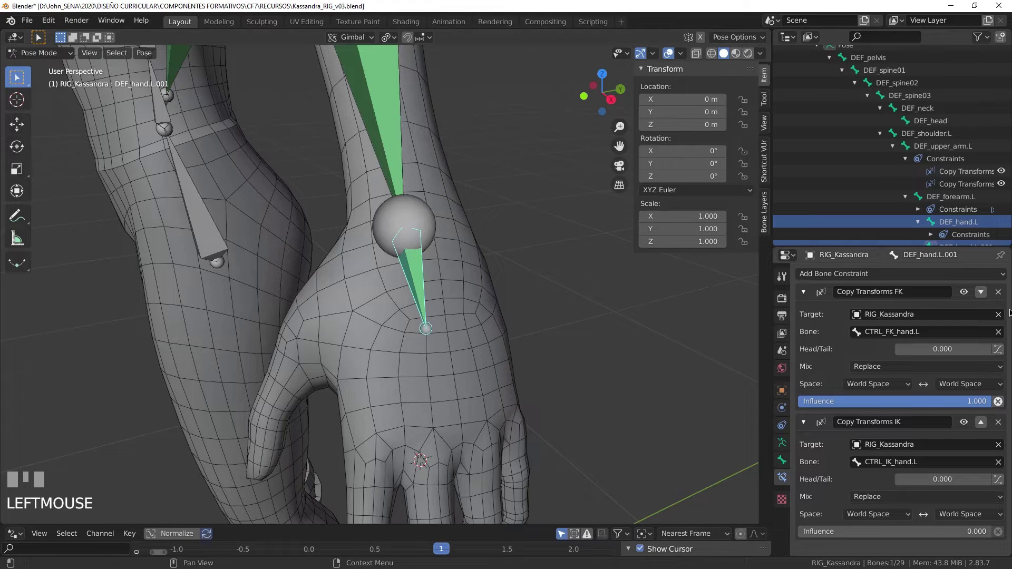
Step: Remove the Copy Transforms FK and Copy Transforms IK constraints from the DEF_hand.L.001 bone
left_click(997, 292)
left_click(998, 292)
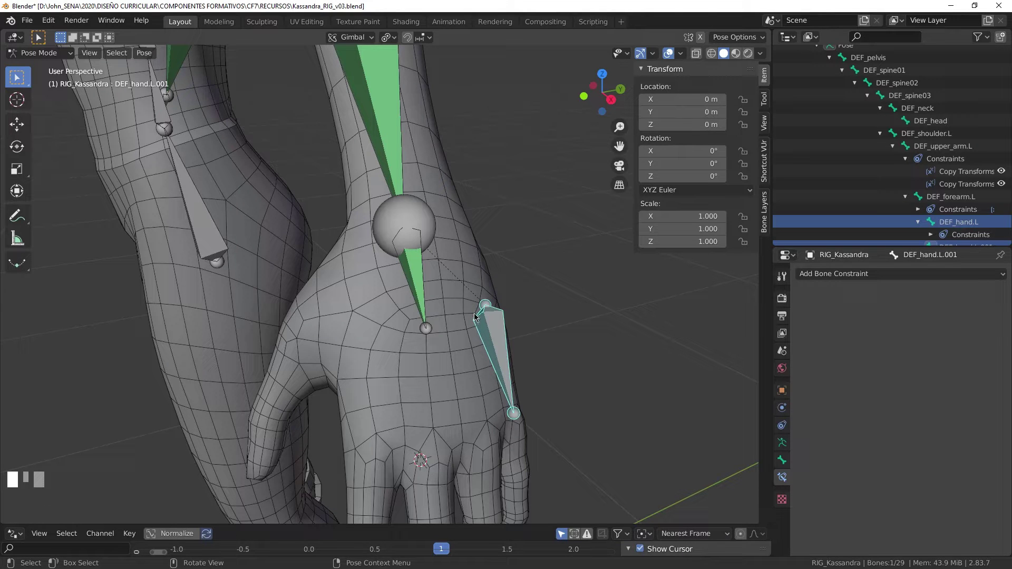
middle_click_drag(543, 366, 537, 363, "shift")
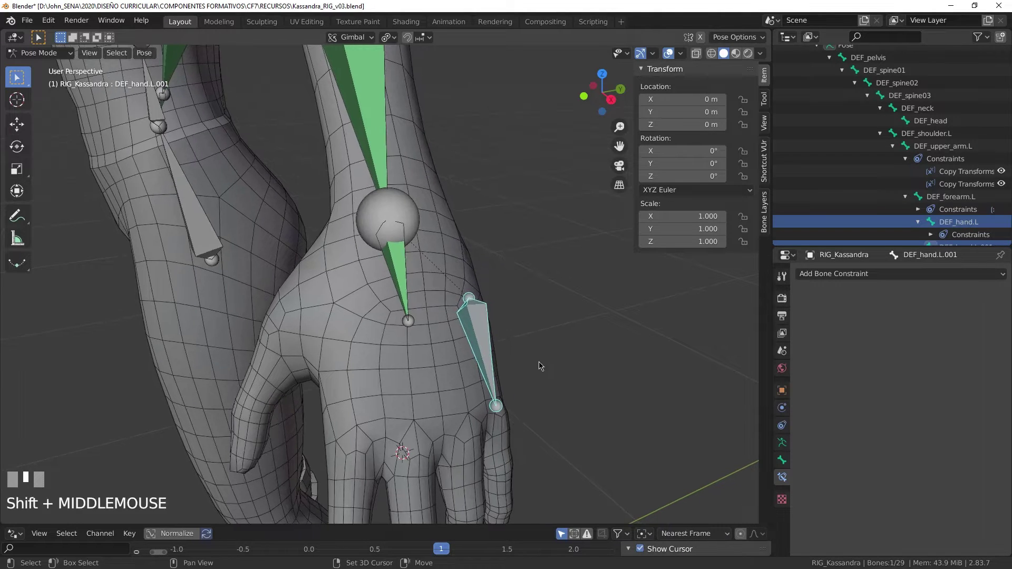
left_click(483, 331)
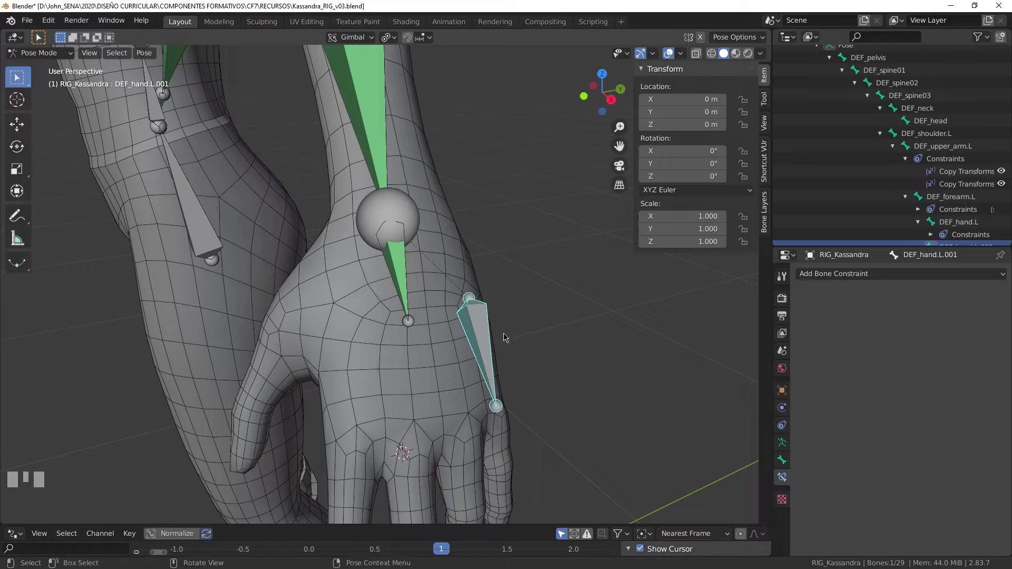
scroll(394, 257, "up", 1)
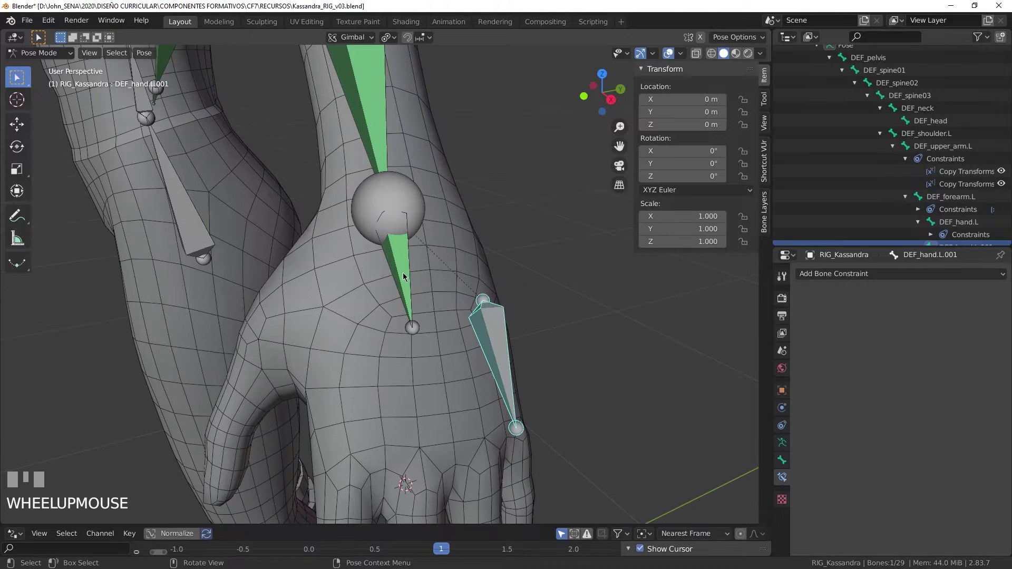
Step: Edit the armature and position the DEF_hand.L.001 head and tail along the little finger's metacarpal, with the head at about X 0.532 m
middle_click_drag(585, 353, 515, 313, "shift")
key("Tab")
key("alt+space")
left_click_drag(512, 254, 489, 253)
left_click(435, 373)
left_click_drag(488, 375, 497, 376)
middle_click_drag(643, 358, 561, 345)
middle_click_drag(561, 344, 381, 270, "shift")
key("ctrl+KP_1")
left_click_drag(381, 271, 402, 287)
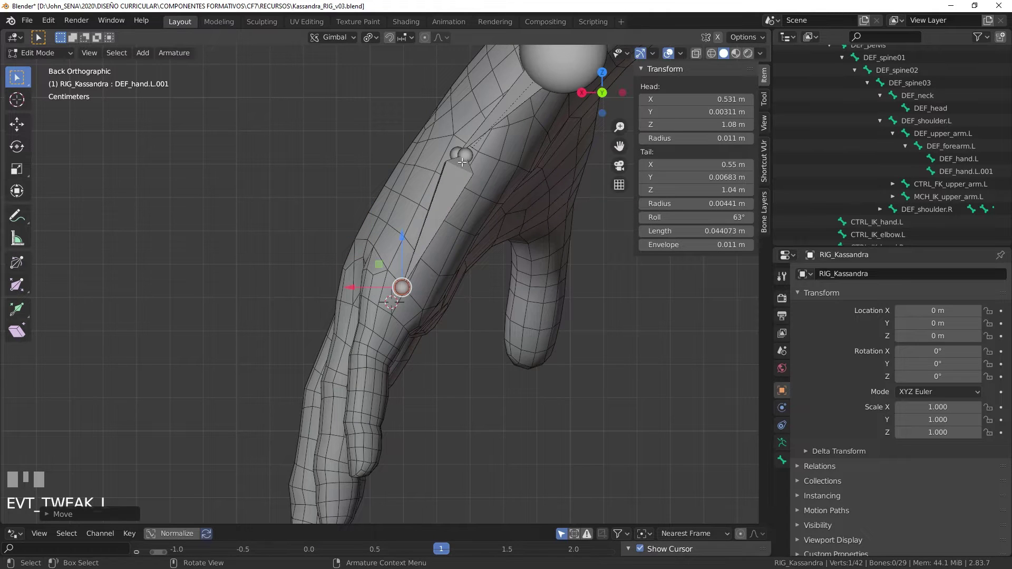
left_click(466, 157)
left_click_drag(466, 160, 463, 163)
Step: In top view, shift the whole DEF_hand.L.001 bone along X to about 0.535 m at the head and 0.553 m at the tail
key("KP_1")
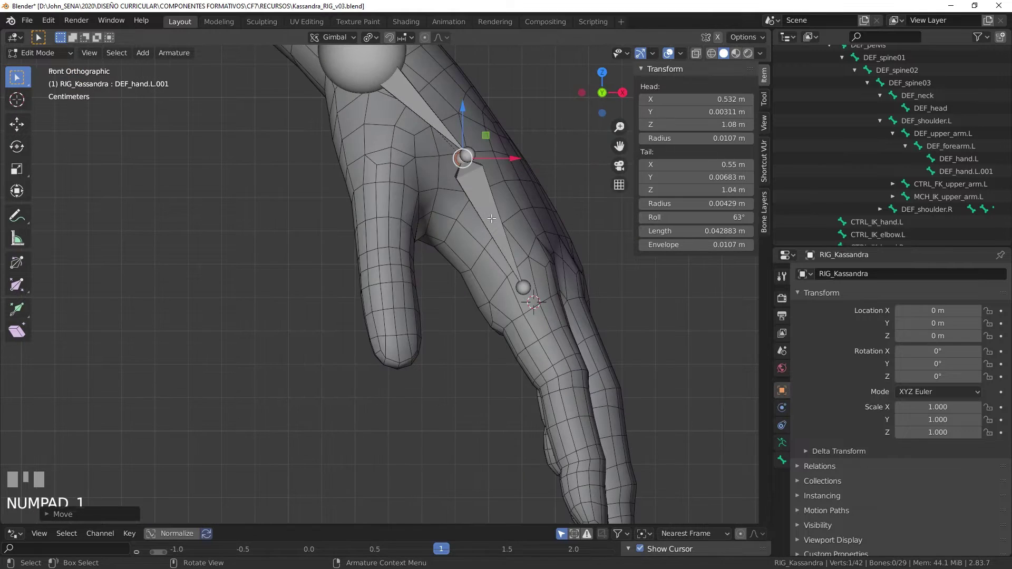
key("KP_7")
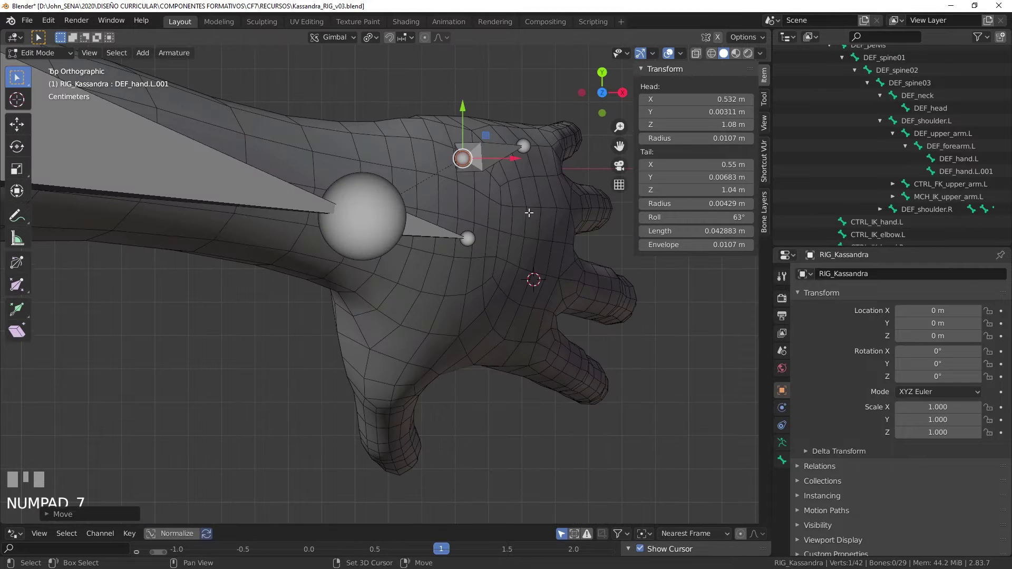
scroll(437, 257, "up", 2)
left_click(425, 198)
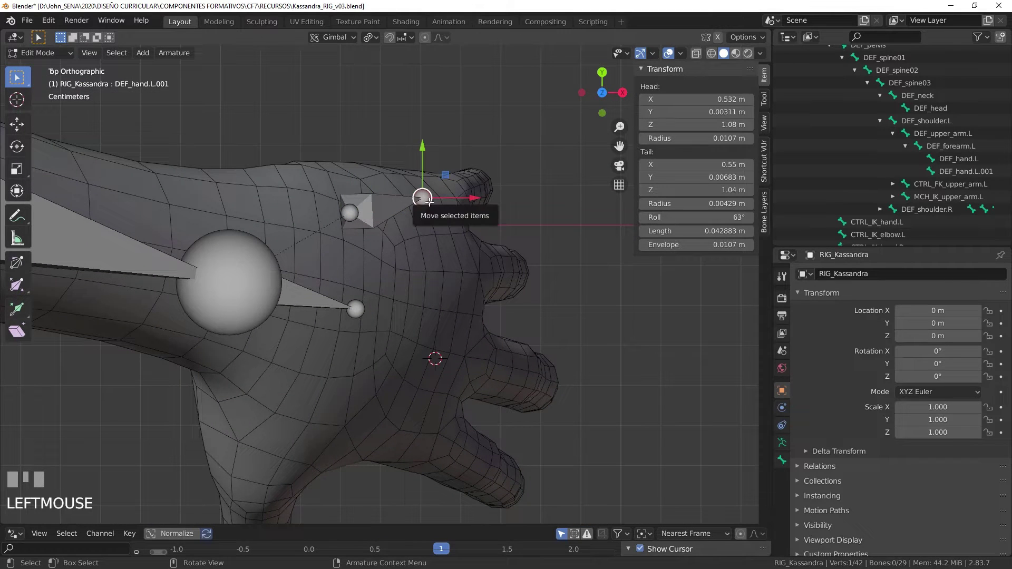
left_click(364, 196)
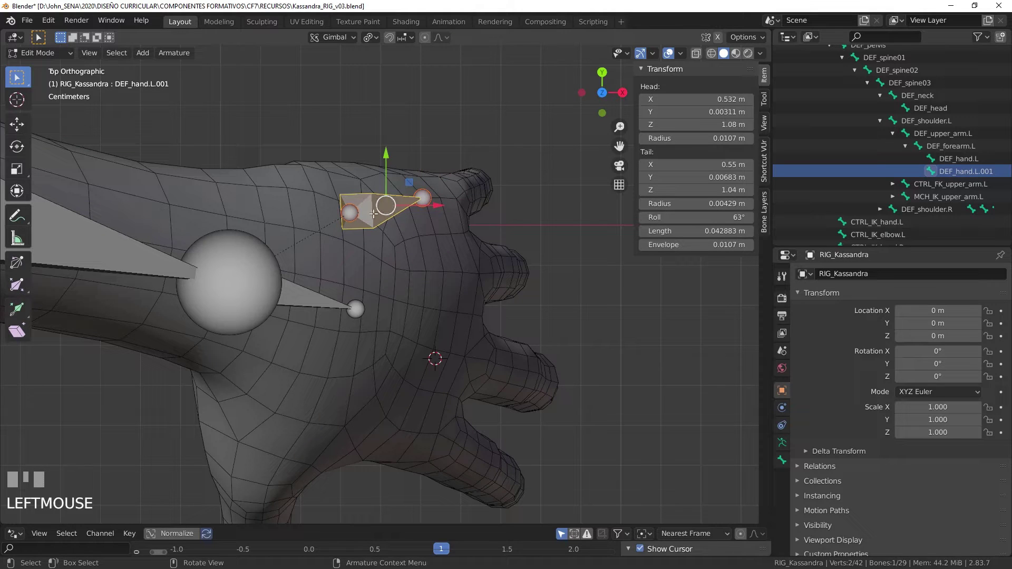
left_click(383, 240)
left_click(372, 213)
left_click_drag(395, 205, 400, 208)
left_click(371, 225)
left_click(348, 124)
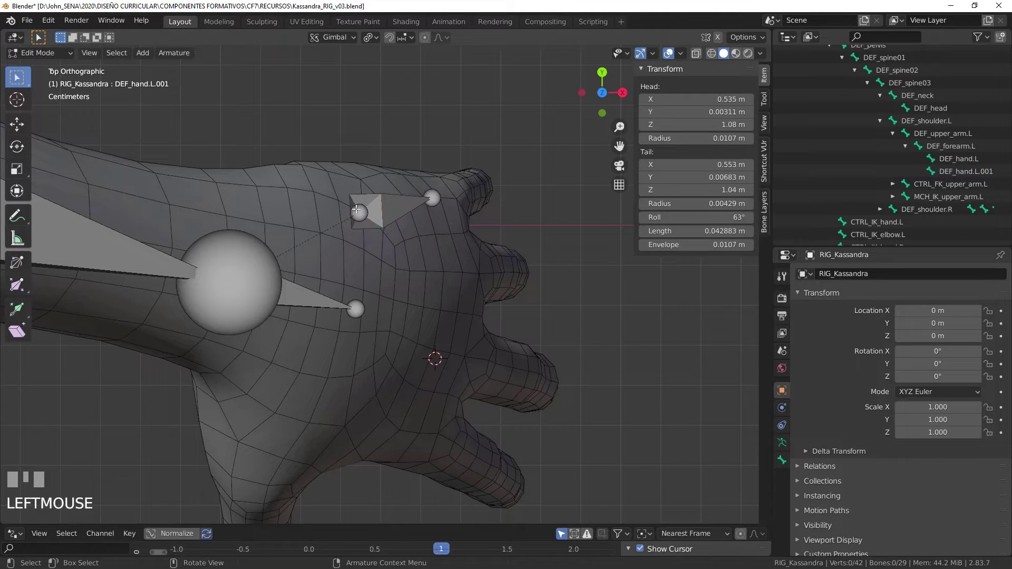
Step: Nudge the metacarpal bone to head Y of about 0.0039 m and tail X 0.554 m, Y 0.00723 m
left_click(370, 224)
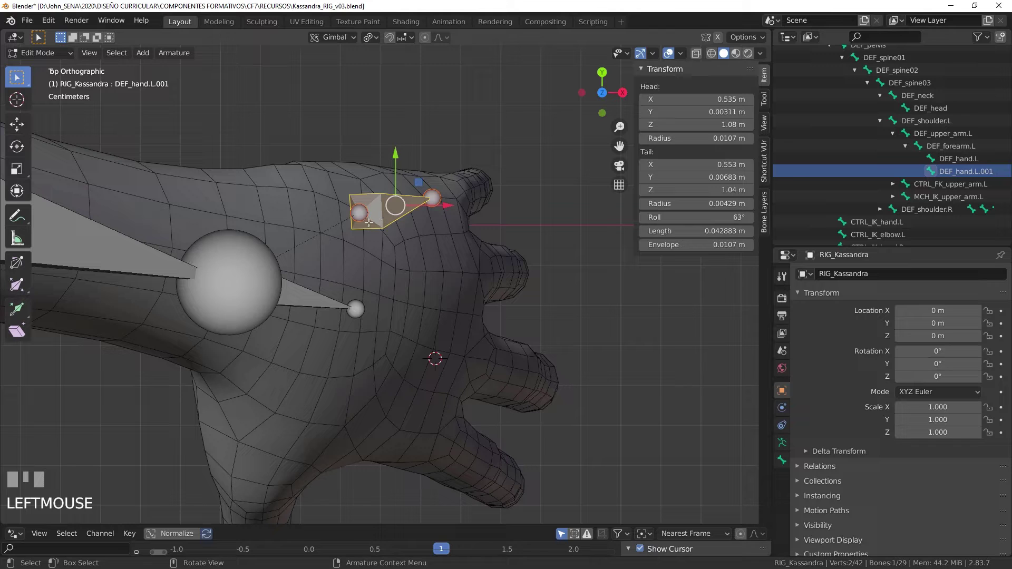
left_click(445, 200)
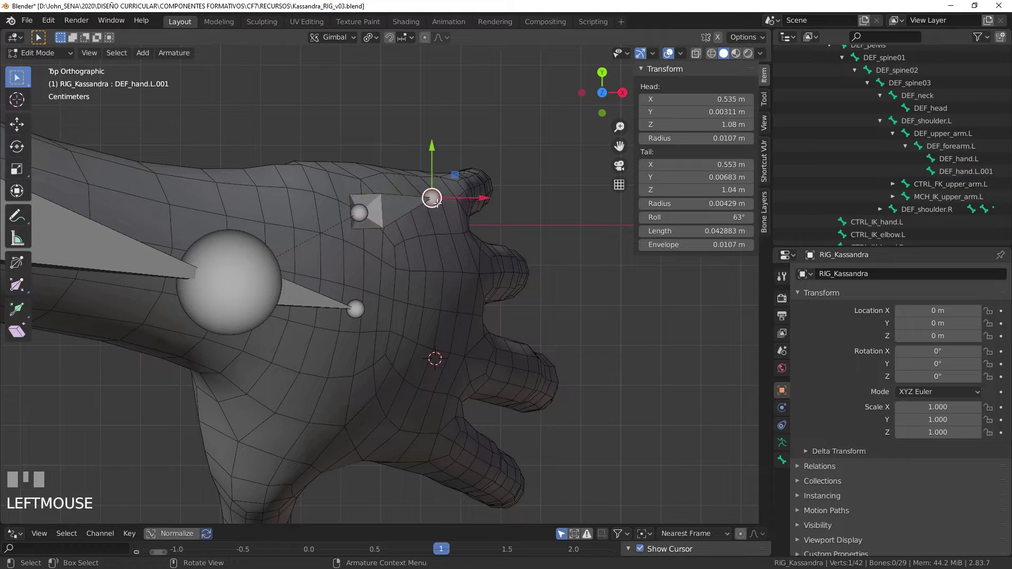
left_click_drag(437, 201, 439, 199)
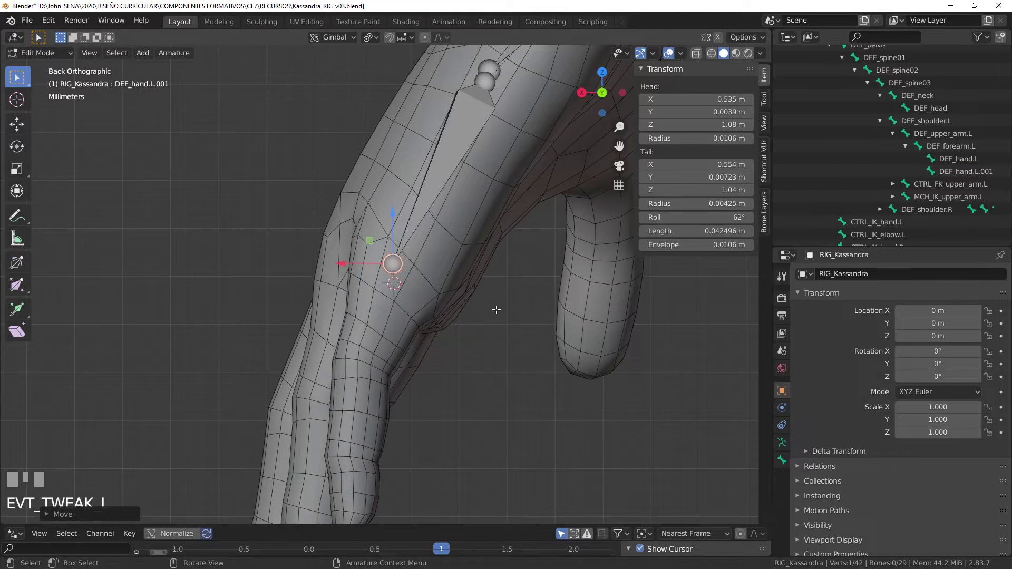
Step: Leave the armature's pose mode and open the GEO_Body_Kassandra mesh for vertex editing around the little finger
middle_click_drag(456, 297, 406, 331)
key("Tab")
left_click(410, 328)
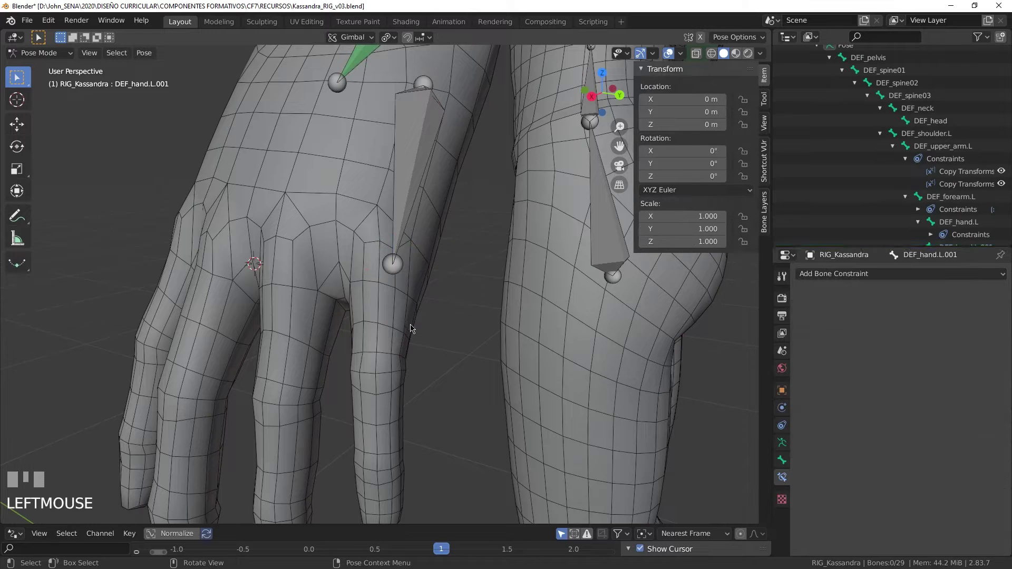
scroll(321, 262, "down", 2)
key("Tab")
key("Tab")
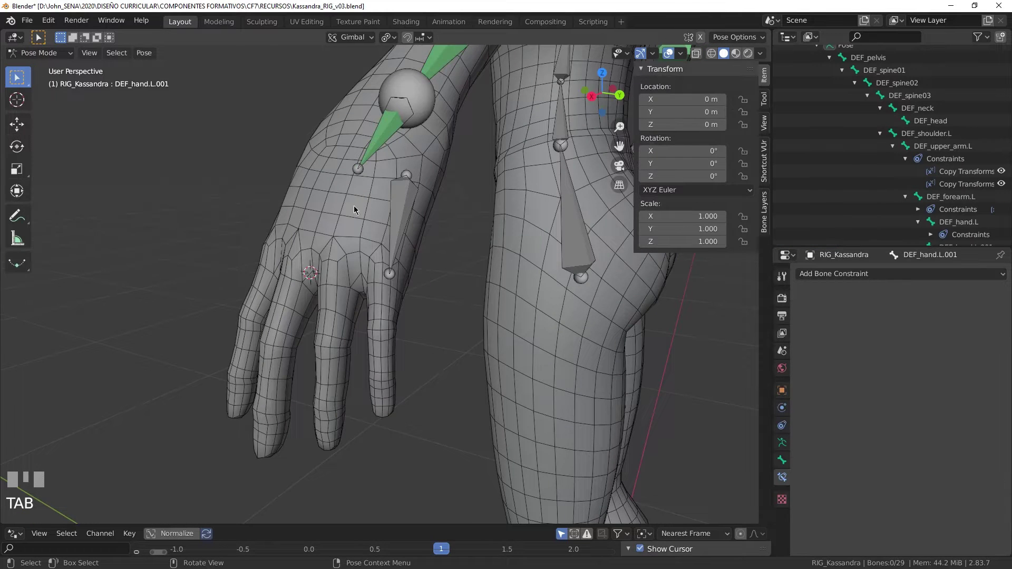
key("ctrl+Tab")
left_click(308, 227)
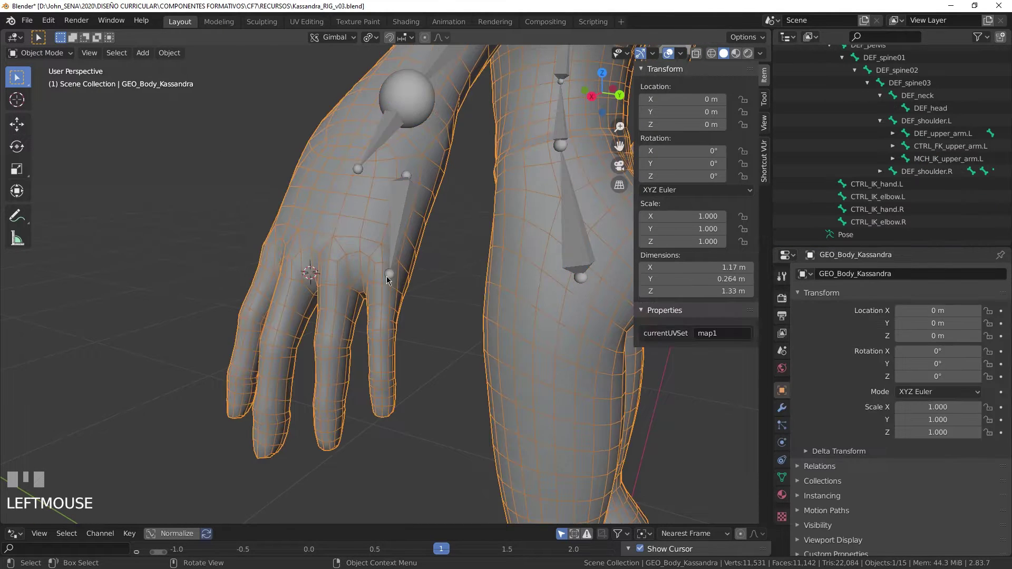
scroll(366, 311, "up", 2)
middle_click_drag(366, 311, 411, 271, "shift")
scroll(411, 272, "down", 1)
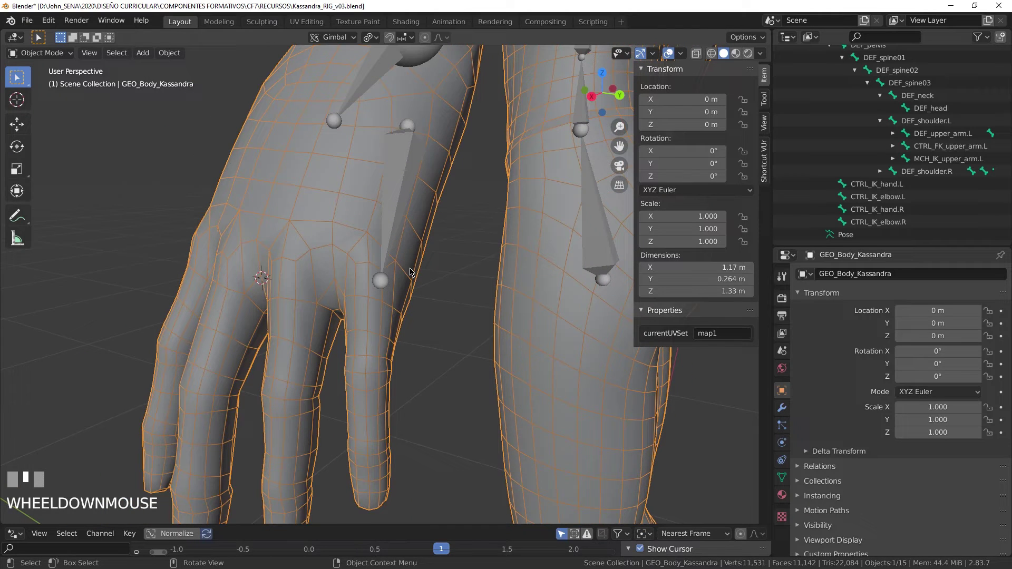
key("ctrl+Tab")
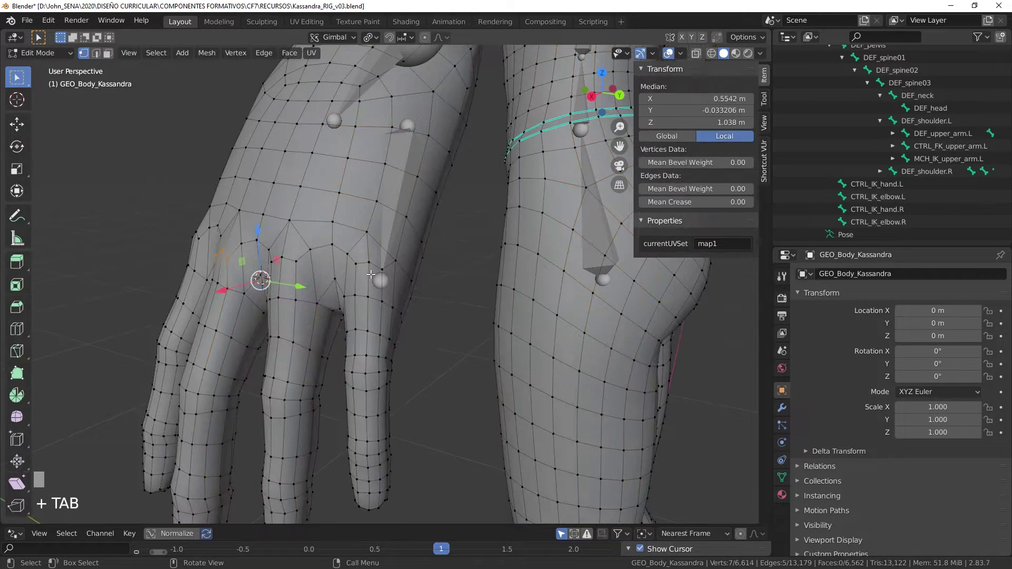
Step: Select the vertices around the little finger's knuckle and snap the 3D cursor to their centre
left_click(369, 264)
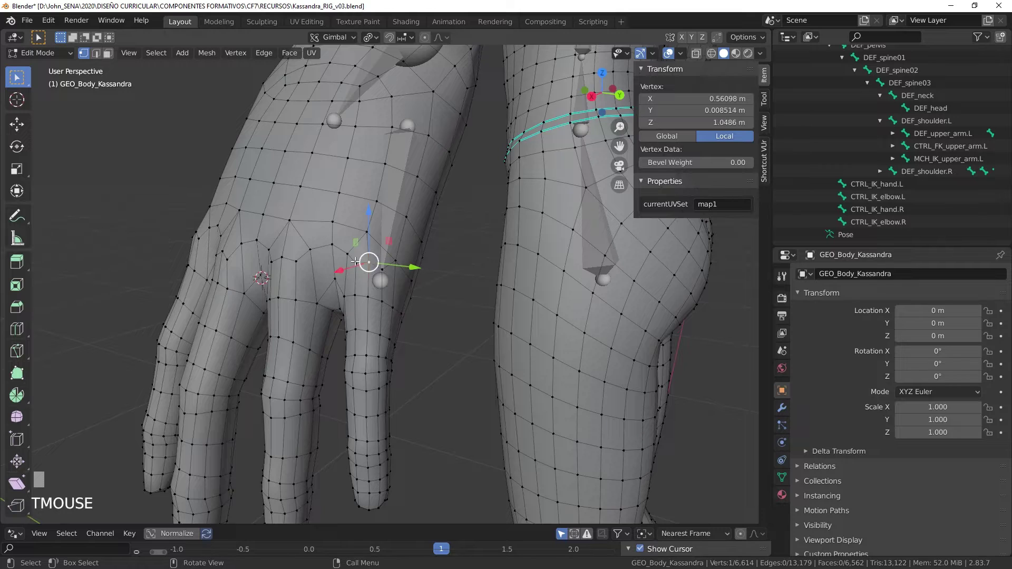
key("ctrl+space")
left_click(356, 263, "shift")
middle_click_drag(385, 270, 528, 322)
left_click(434, 321, "shift")
left_click(444, 294, "shift")
scroll(441, 318, "down", 2)
middle_click_drag(441, 316, 440, 316)
scroll(436, 299, "up", 2)
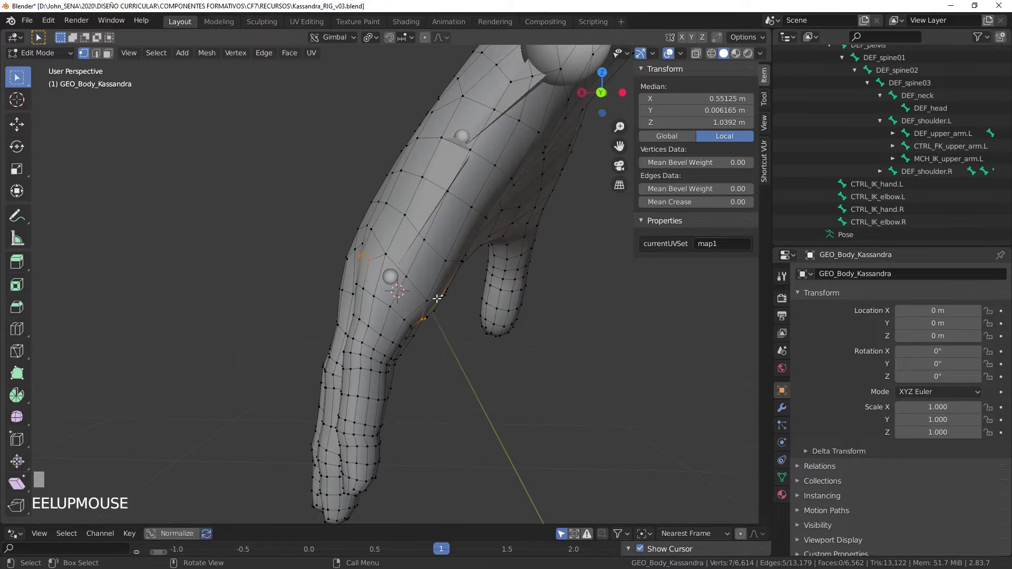
key("shift+s")
left_click(446, 357)
scroll(441, 362, "up", 2)
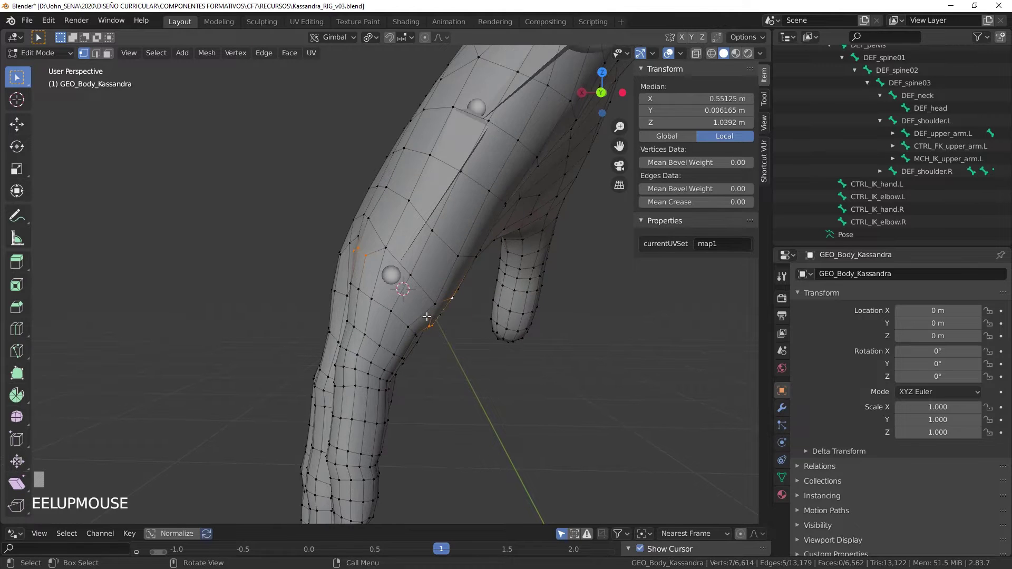
Step: Return to editing the RIG_Kassandra armature and snap the tail of DEF_hand.L.001 to the 3D cursor
middle_click_drag(421, 326, 475, 321)
key("Tab")
left_click(413, 229)
key("Tab")
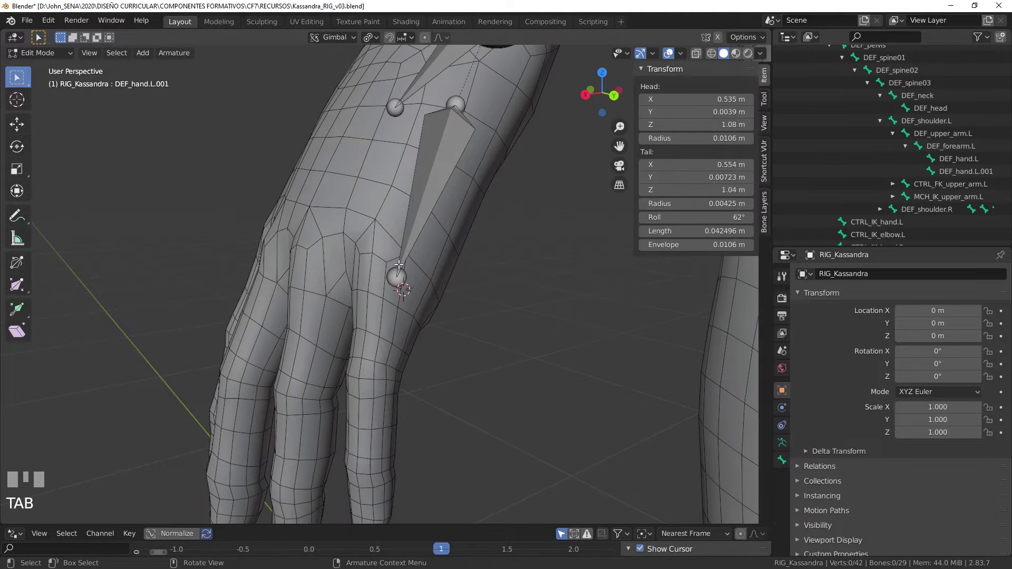
left_click(416, 286)
key("shift+s")
left_click(416, 216)
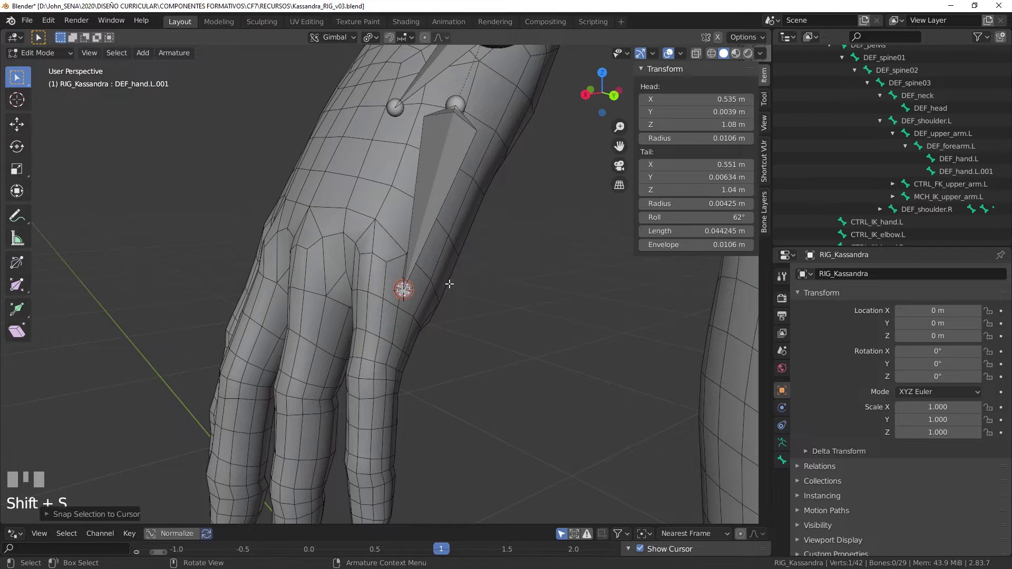
Step: In back view, adjust the metacarpal bone's head to about X 0.531 m and its tail to about X 0.55 m
middle_click_drag(450, 284, 444, 300)
key("KP_3")
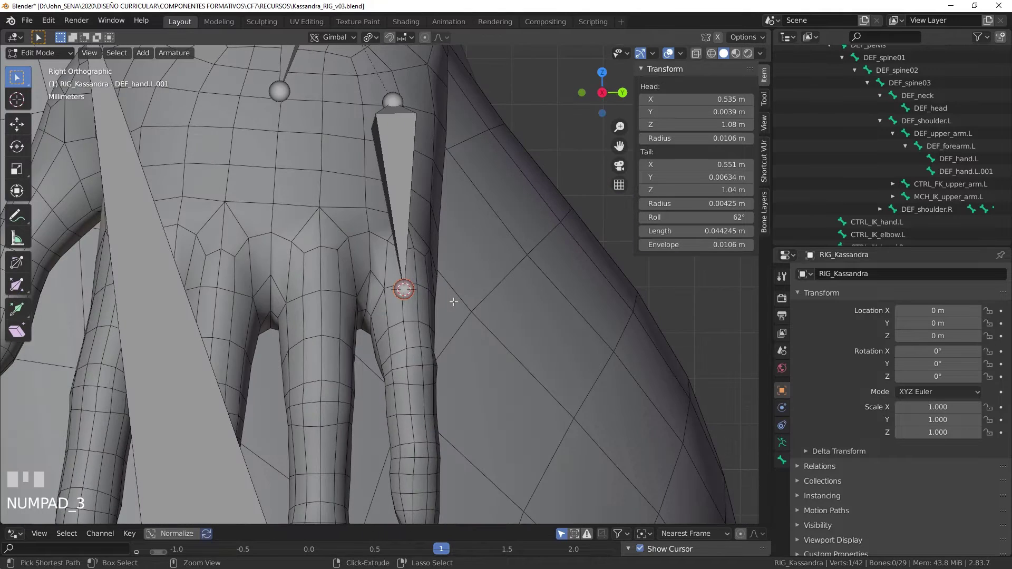
key("ctrl+KP_1")
left_click(480, 100)
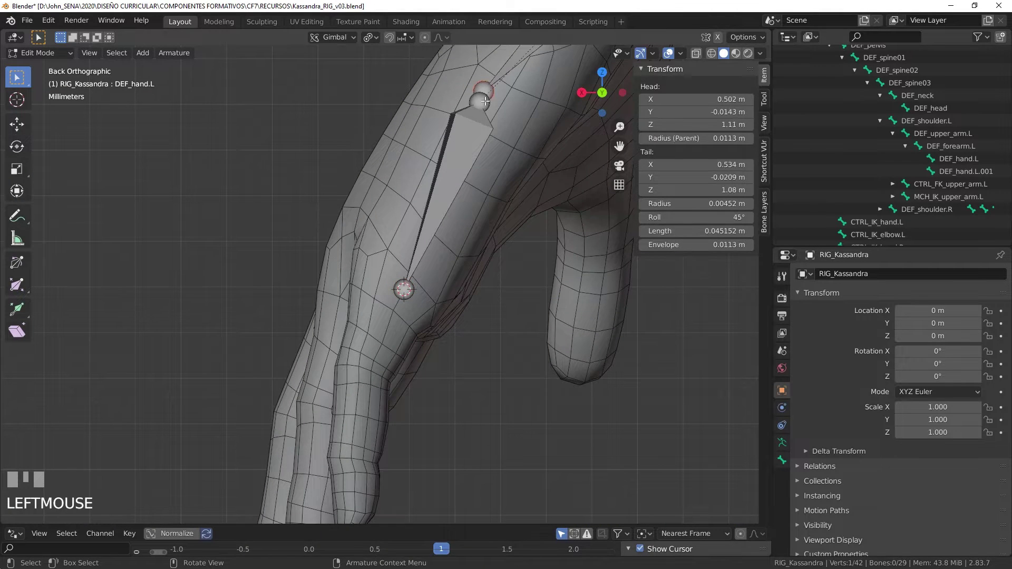
left_click_drag(480, 102, 493, 109)
middle_click_drag(432, 232, 420, 208, "shift")
left_click(391, 266)
left_click_drag(391, 266, 394, 254)
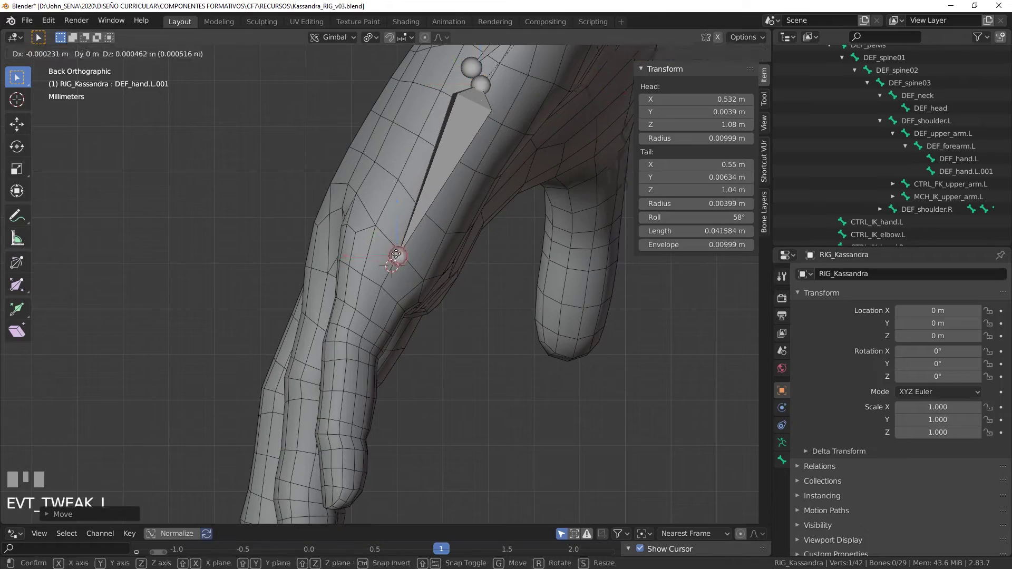
Step: In top view, move the metacarpal bone's head to about Y 0.00424 m
middle_click_drag(395, 256, 501, 354)
key("KP_3")
key("KP_7")
scroll(459, 272, "up", 2)
left_click(369, 311)
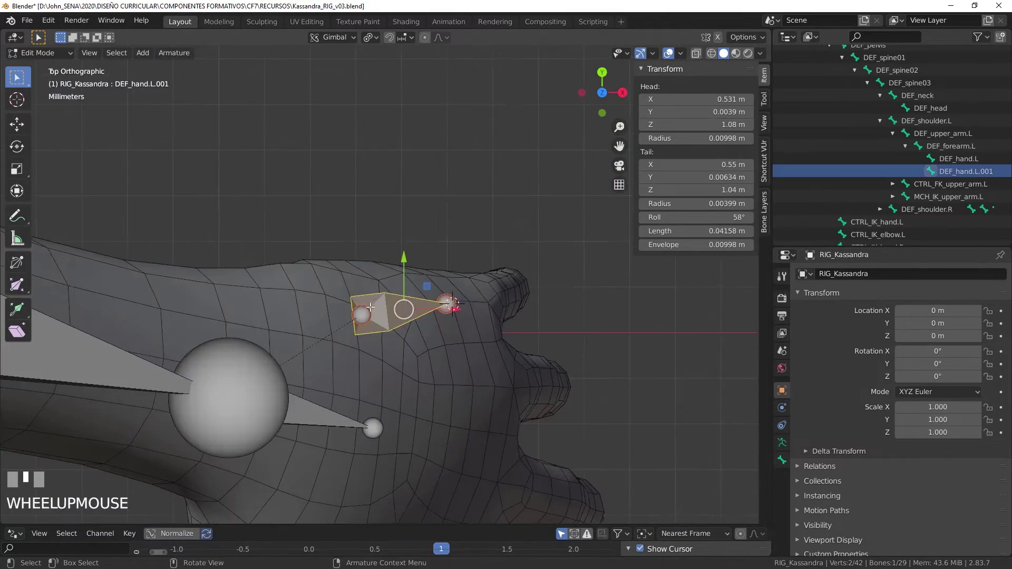
middle_click_drag(368, 311, 383, 243, "shift")
left_click(375, 242)
left_click_drag(375, 199, 375, 197)
Step: Turn off In Front for the armature, enable X-ray, and nudge the metacarpal bone's tail to about X 0.551 m
key("KP_3")
middle_click_drag(522, 390, 370, 352)
left_click(782, 442)
left_click(988, 478)
key("alt+z")
left_click(339, 377)
left_click_drag(302, 376, 300, 377)
Step: Fine-tune the metacarpal bone's tail inside the knuckle in back view, disabling X-ray and turning In Front back on
key("KP_3")
scroll(413, 304, "up", 3)
key("ctrl+KP_1")
middle_click_drag(413, 304, 477, 248, "shift")
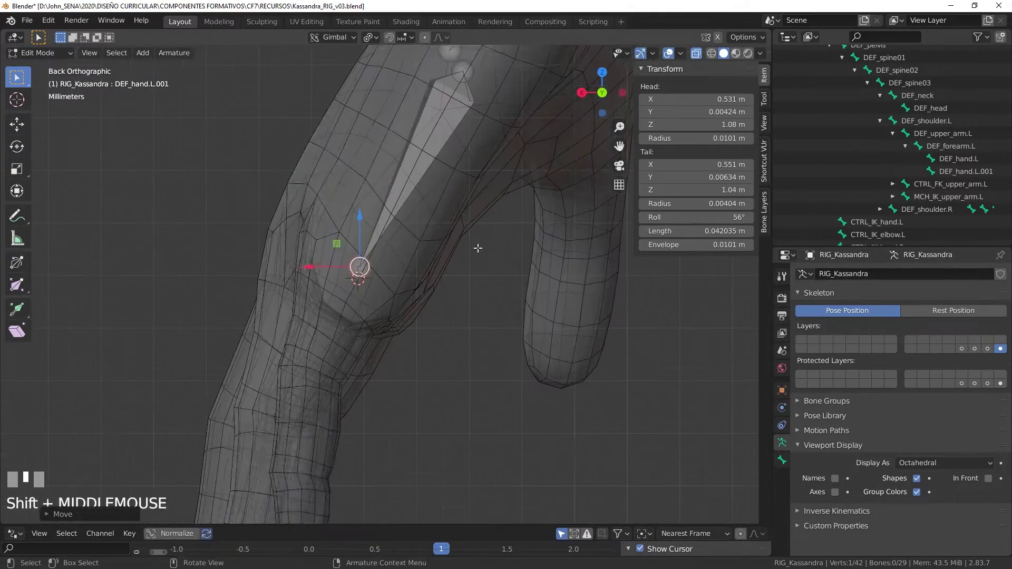
key("alt+z")
left_click_drag(359, 266, 361, 267)
middle_click_drag(453, 263, 569, 248)
left_click(988, 479)
Step: Select the DEF_hand.L.001 bone and set its roll to 53° to align it with the little finger
left_click(496, 272)
key("KP_1")
key("KP_3")
key("alt+space")
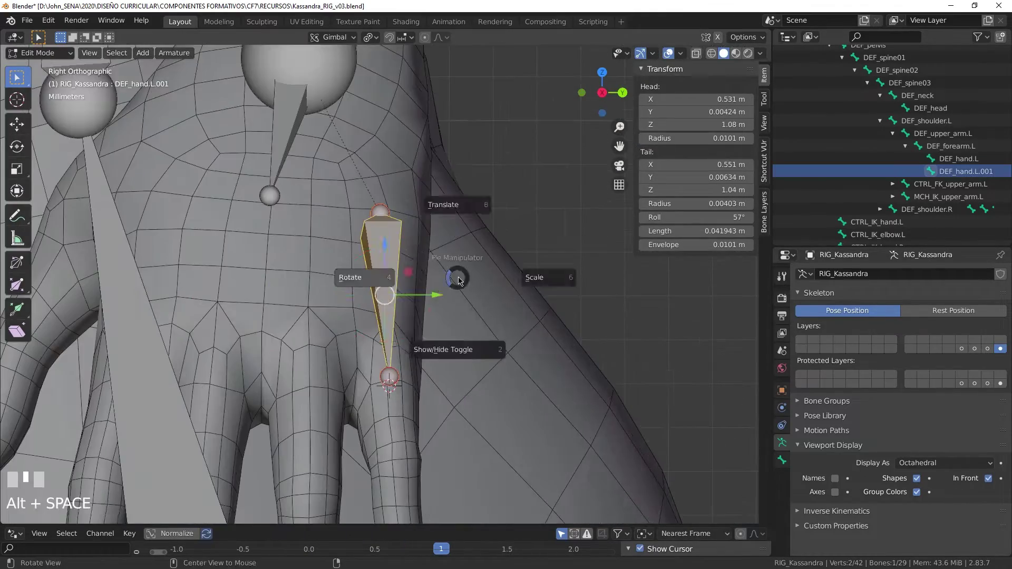
left_click(350, 277)
key("ctrl+Tab")
key("KP_Decimal")
middle_click_drag(442, 295, 563, 338)
scroll(573, 341, "down", 4)
key("Tab")
middle_click_drag(706, 285, 713, 206)
left_click_drag(713, 217, 706, 217)
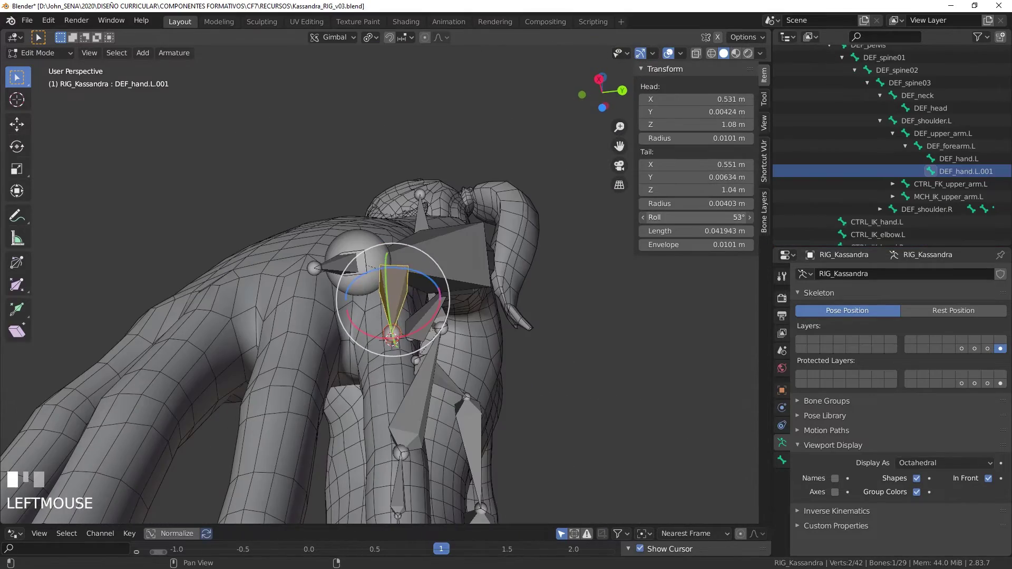
Step: Extrude a new bone about 0.057 m long from the tail of DEF_hand.L.001 towards the little fingertip
key("KP_1")
key("KP_3")
scroll(497, 332, "down", 3)
left_click(402, 420)
key("KP_Decimal")
scroll(522, 359, "down", 2)
middle_click_drag(542, 359, 427, 265)
scroll(523, 359, "down", 8)
scroll(486, 350, "up", 1)
key("e")
right_click(426, 265)
key("alt+space")
left_click(413, 194)
left_click_drag(387, 296, 361, 515)
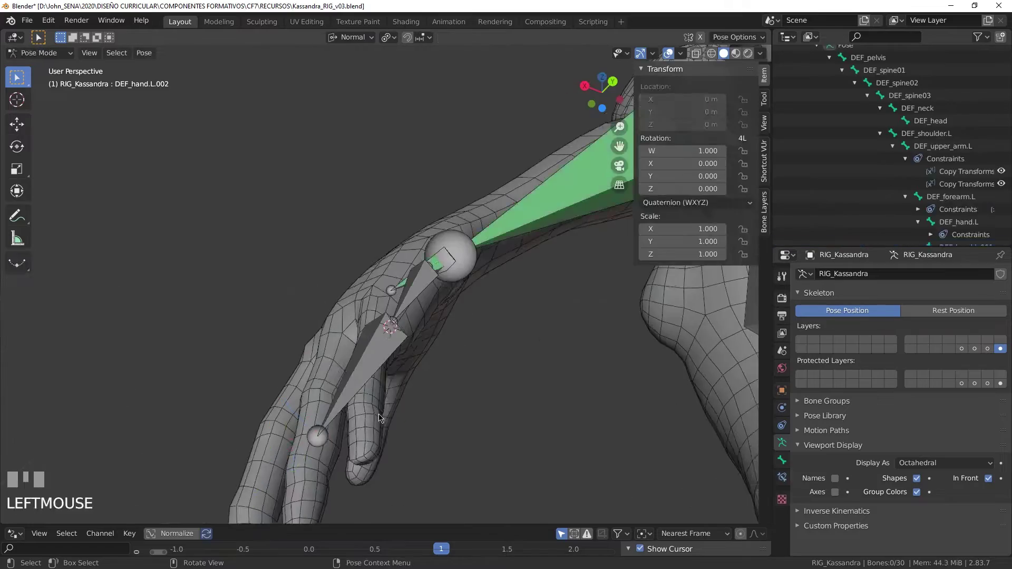
Step: In the GEO_Body_Kassandra mesh, select the vertices around the little fingertip and snap the 3D cursor to their centre
middle_click_drag(373, 429, 478, 350)
left_click(342, 404, "shift")
left_click(394, 401, "shift")
middle_click_drag(394, 402, 515, 361)
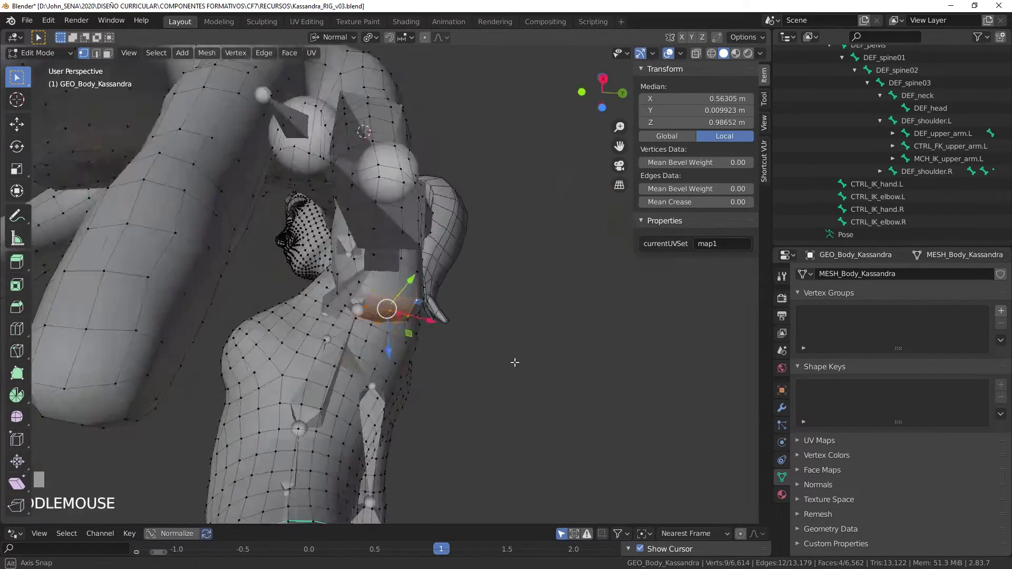
scroll(515, 362, "up", 3)
left_click(289, 321, "shift")
left_click(473, 321, "shift")
middle_click_drag(290, 321, 441, 346)
scroll(441, 345, "down", 3)
scroll(441, 345, "up", 5)
key("shift+s")
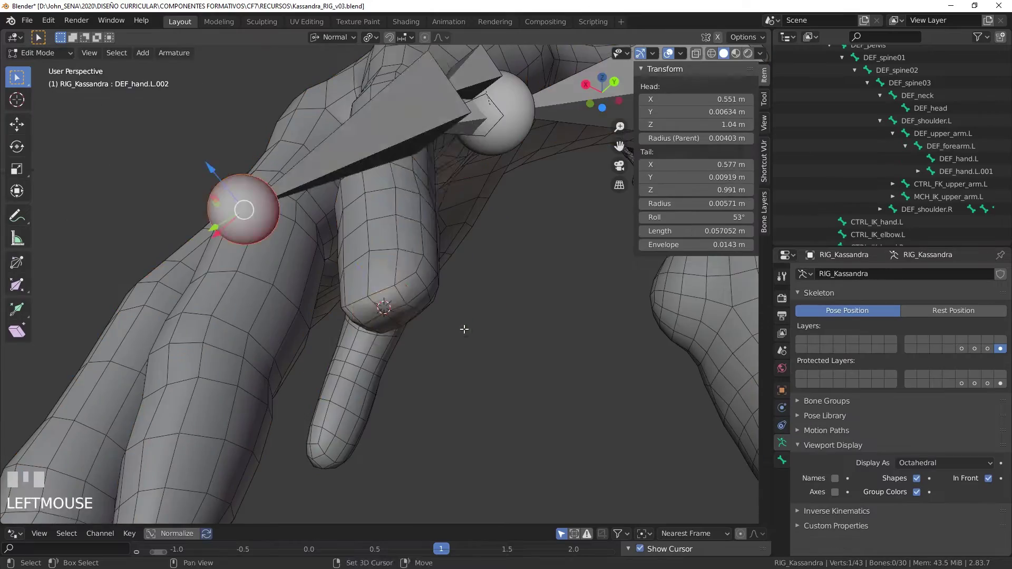
Step: Snap the tail of DEF_hand.L.002 to the 3D cursor and adjust its position inside the fingertip in back view
key("shift+s")
key("ctrl+KP_3")
key("ctrl+KP_1")
scroll(411, 324, "up", 5)
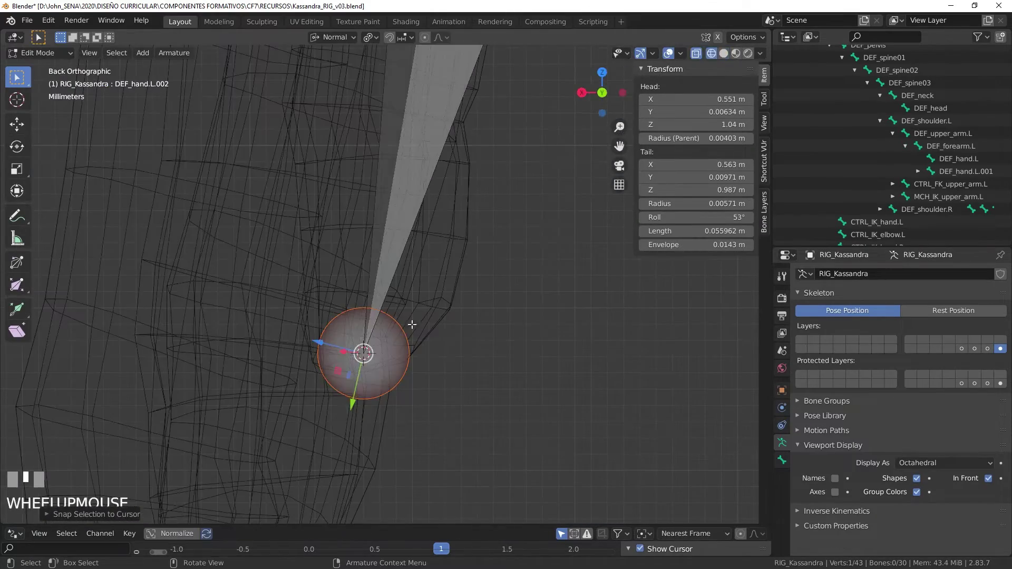
key("g")
left_click(416, 330)
Step: Subdivide the DEF_hand.L.002 finger bone into two bones and centre the view on them
scroll(443, 283, "down", 7)
key("KP_3")
left_click(373, 202)
right_click(375, 201)
key("KP_Decimal")
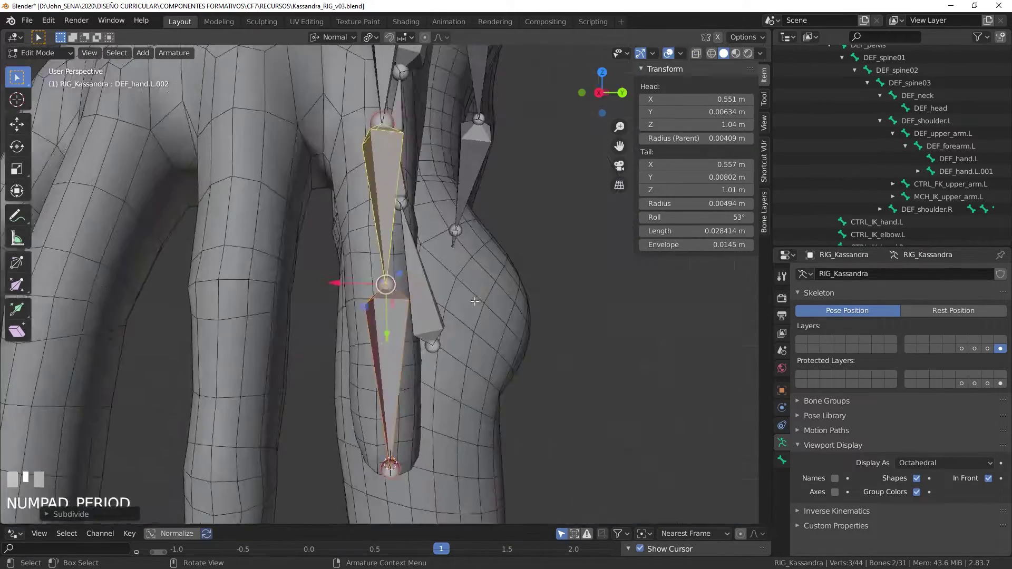
Step: Subdivide the little finger bone so the finger has three equal phalanx bones
middle_click_drag(375, 237, 414, 350)
right_click(380, 255)
left_click(380, 255)
Step: Centre the 3D cursor on the body mesh's edge loop at the little finger's middle knuckle and snap the first phalanx joint to it
key("Tab")
left_click(370, 257)
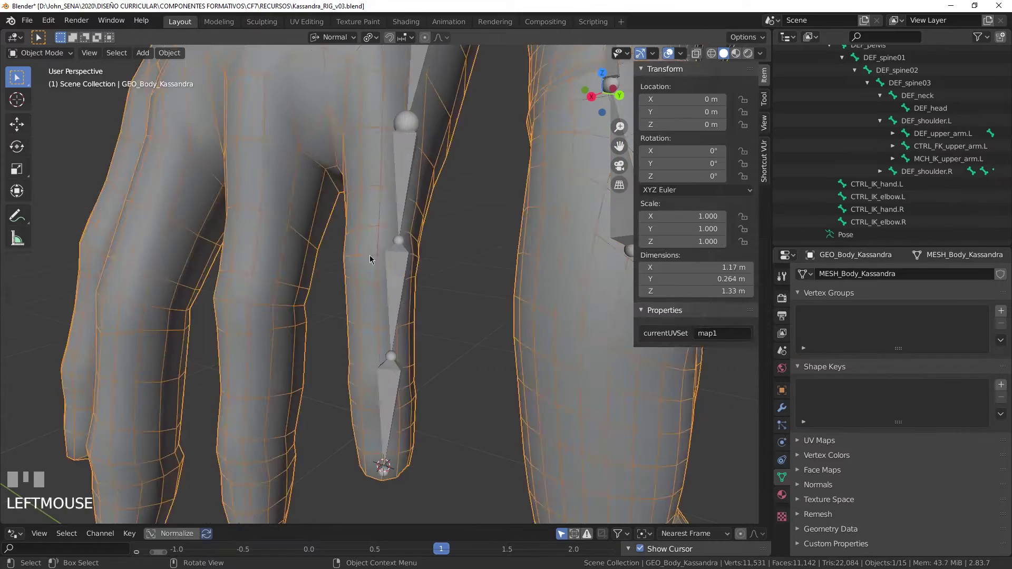
key("Tab")
left_click(388, 256, "alt")
key("shift+s")
key("Tab")
key("Tab")
left_click(401, 242)
Step: In the GEO_Body_Kassandra mesh, select the edge loop around the little finger's last knuckle for placing the next bone joint
key("Tab")
left_click(370, 388)
key("Tab")
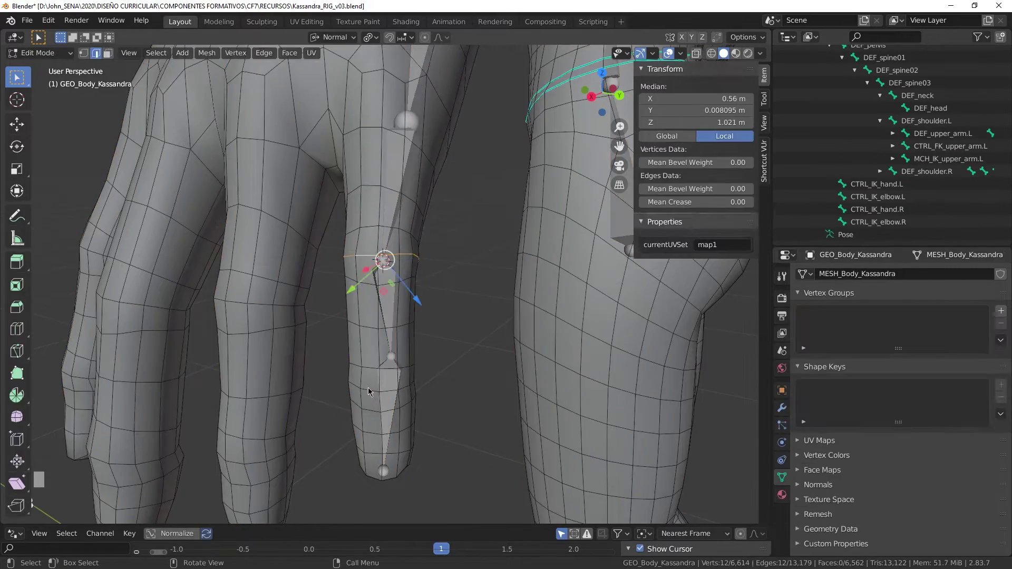
middle_click_drag(491, 352, 352, 366)
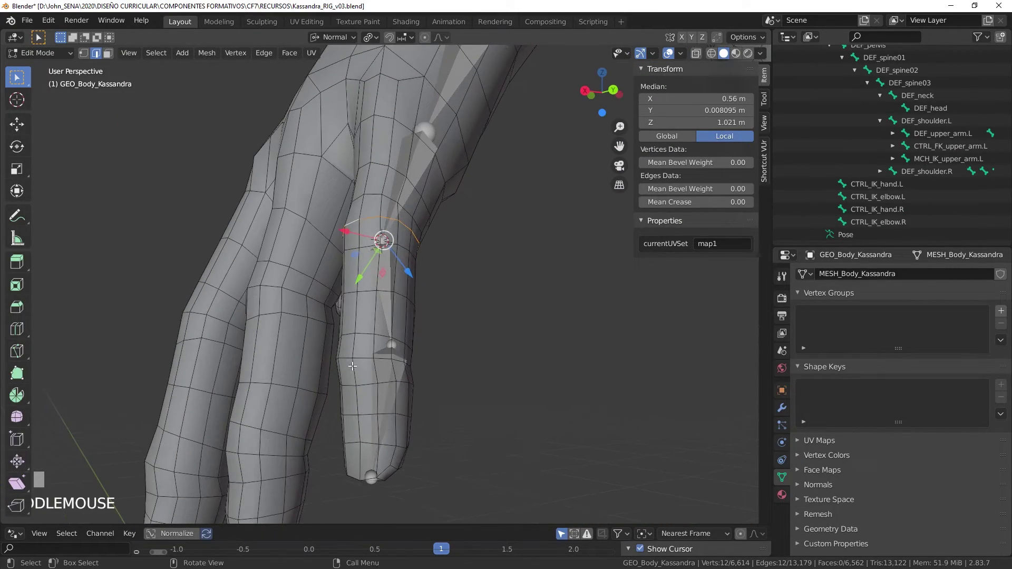
left_click(349, 358)
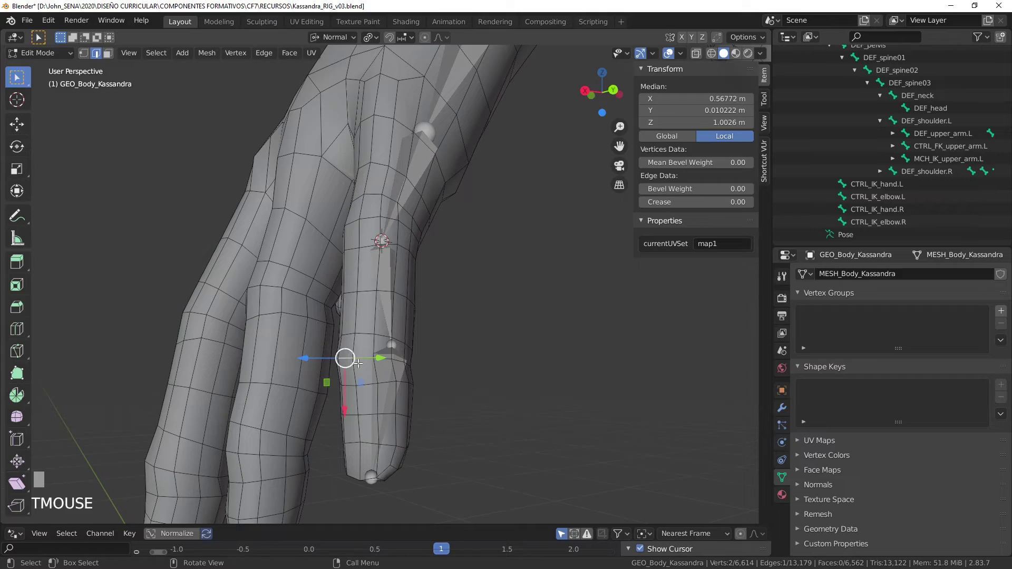
left_click(398, 363, "alt")
middle_click_drag(416, 363, 447, 373)
middle_click_drag(450, 159, 391, 337, "shift")
scroll(395, 359, "down", 2)
middle_click_drag(402, 385, 381, 301, "shift")
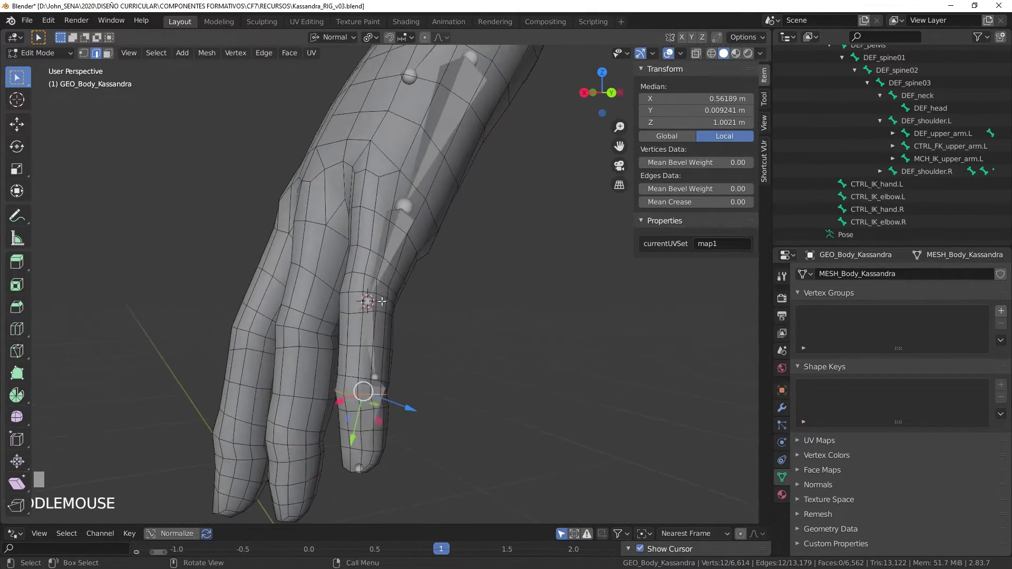
middle_click_drag(442, 320, 361, 264)
scroll(353, 294, "up", 2)
scroll(417, 227, "down", 1)
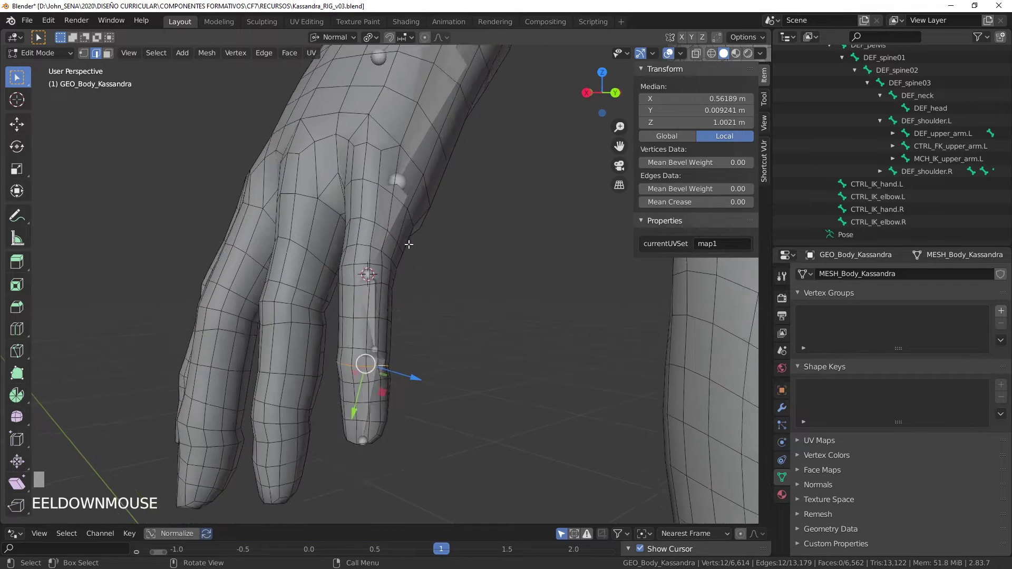
middle_click_drag(347, 128, 372, 139)
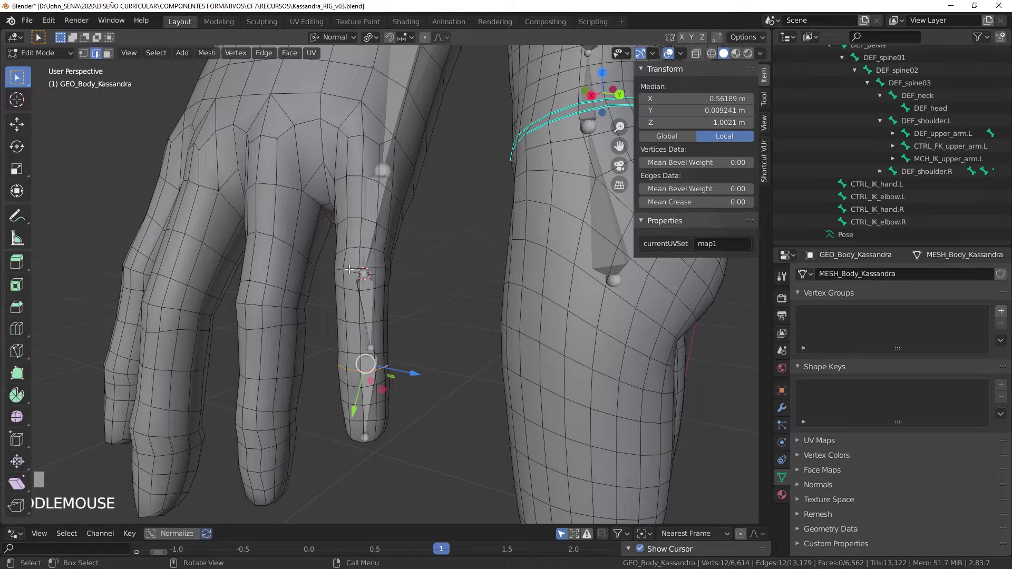
middle_click_drag(350, 269, 345, 302, "shift")
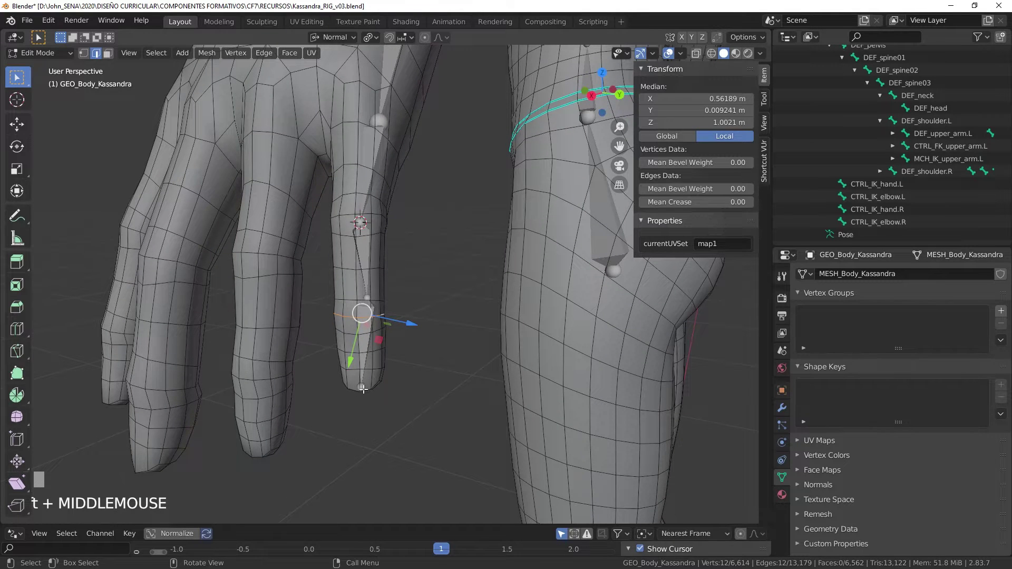
middle_click_drag(369, 379, 418, 352)
scroll(417, 352, "up", 2)
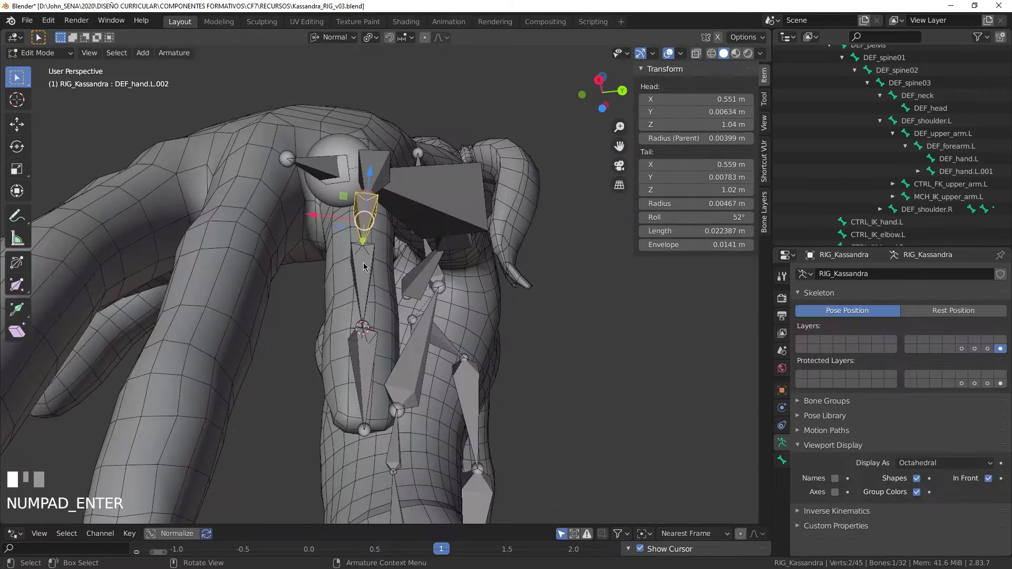
Step: Set the roll of the middle and end little finger bones, DEF_hand.L.004 and DEF_hand.L.003, to 52°
left_click(362, 262)
left_click(726, 218)
type("5")
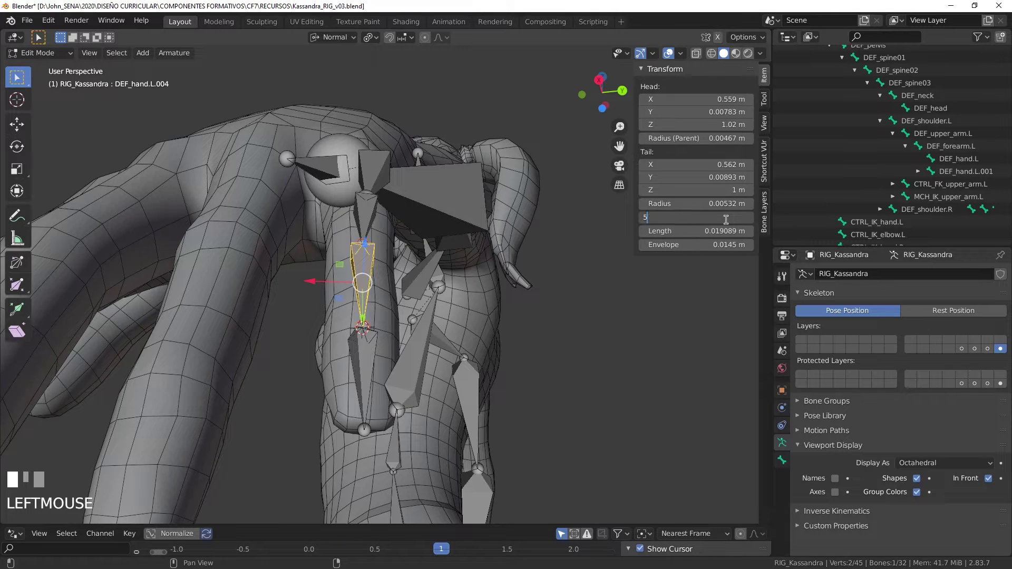
type("2")
key("KP_Enter")
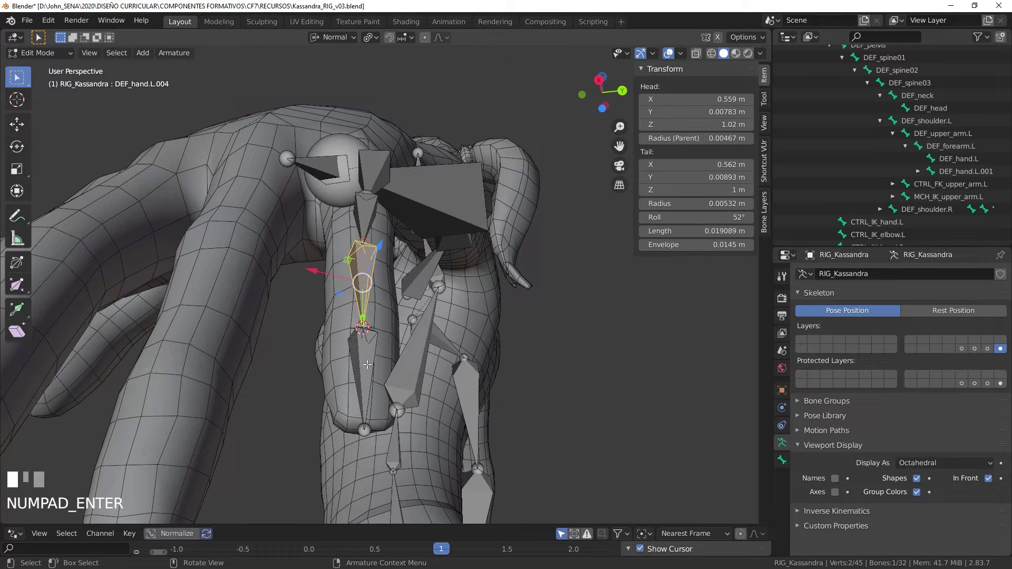
left_click(368, 364)
left_click(725, 217)
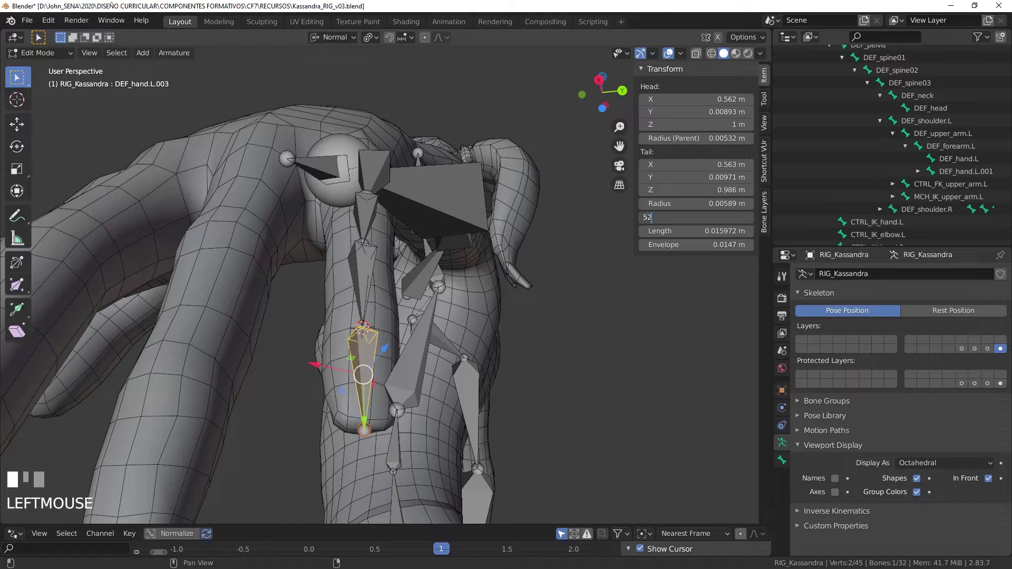
type("52")
key("KP_Enter")
Step: Adjust the roll of DEF_hand.L.002 to 54° and of DEF_hand.L.004 to 69°
left_click(374, 209)
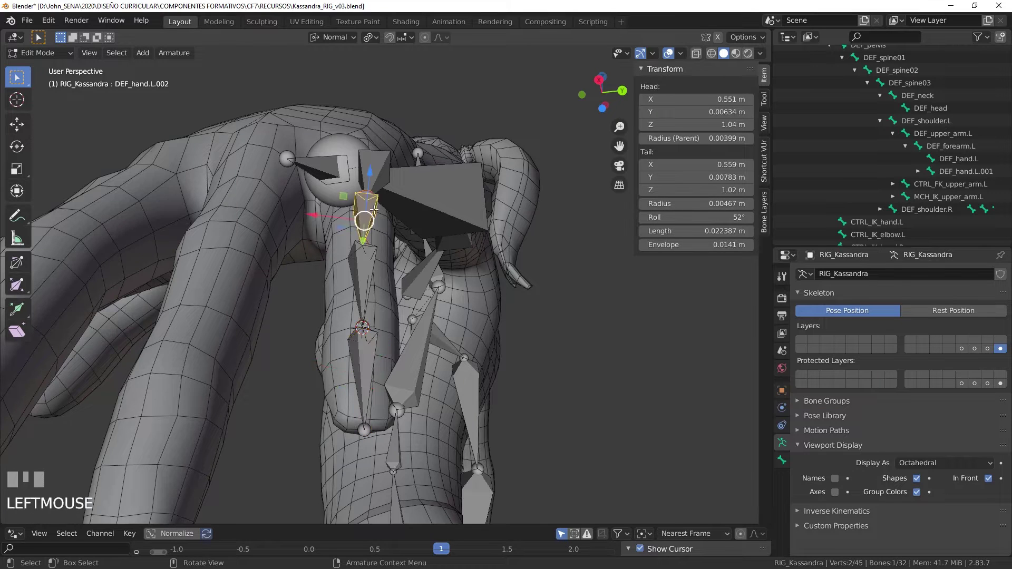
left_click(732, 219)
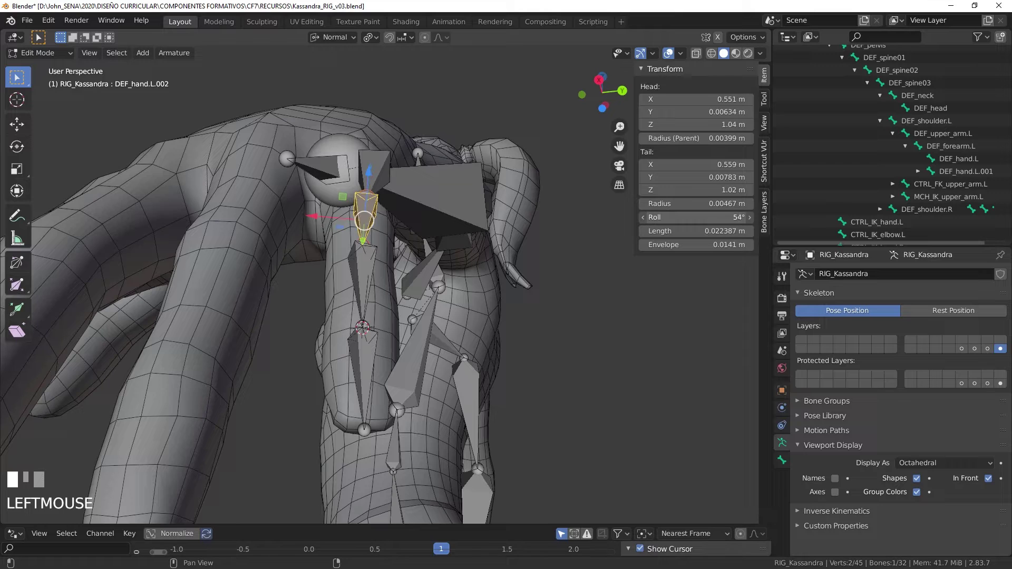
left_click(362, 283)
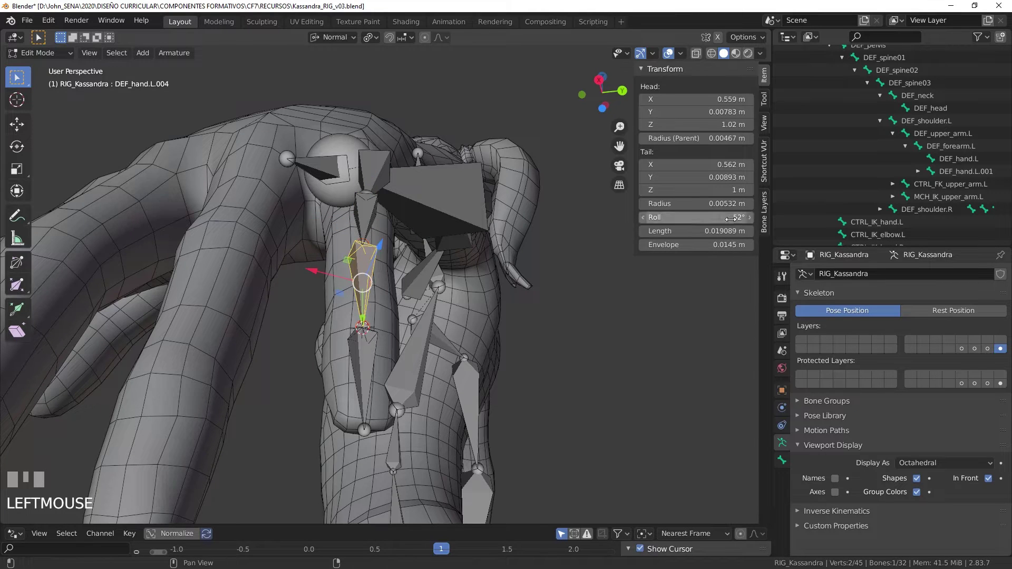
left_click_drag(731, 218, 735, 218)
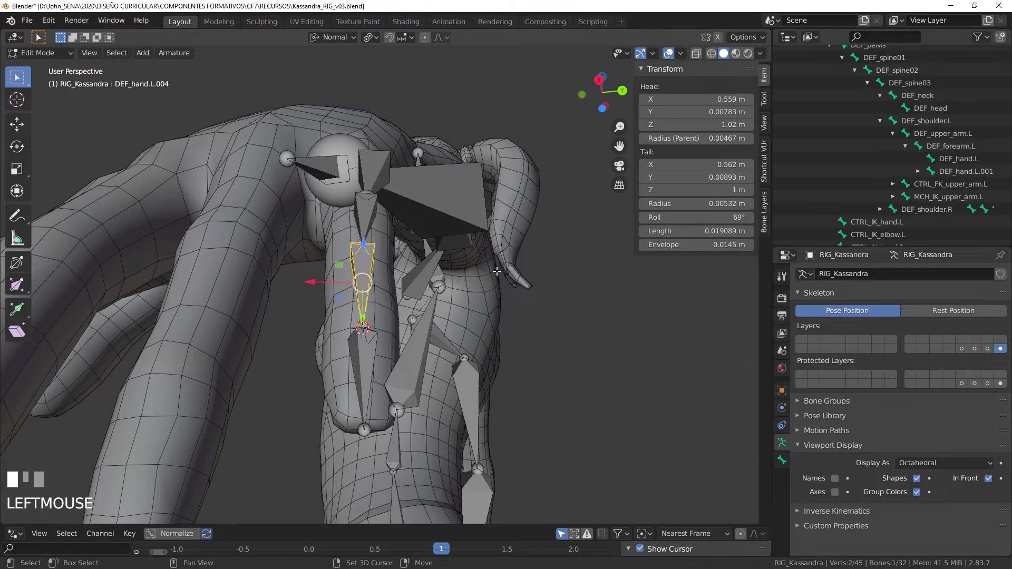
middle_click_drag(498, 269, 497, 266, "shift")
left_click(687, 227)
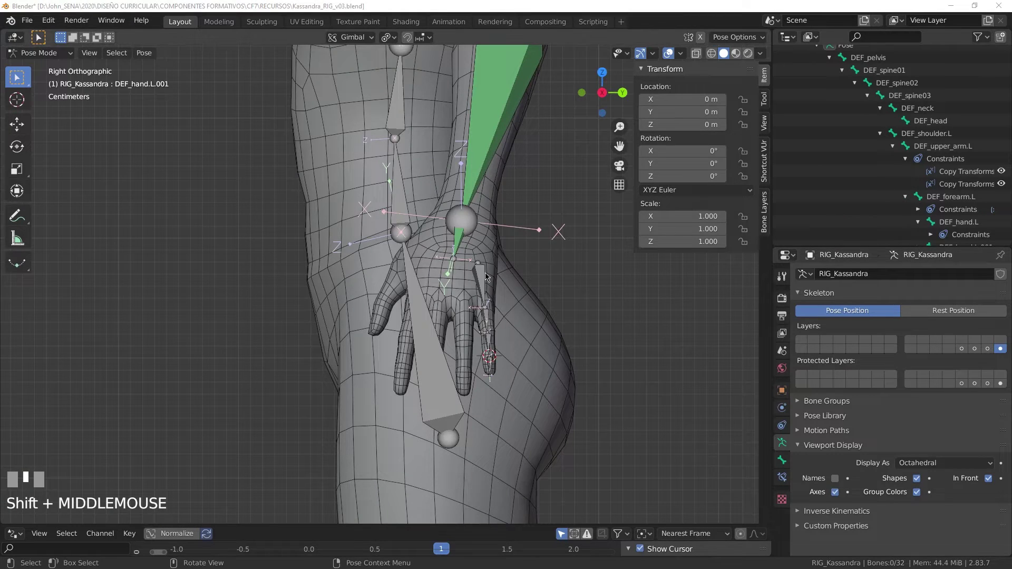
Step: Select the DEF_hand.L.001 metacarpal in Pose Mode and turn off the armature's bone axes display
left_click(485, 276)
middle_click_drag(524, 327, 594, 360, "shift")
scroll(518, 311, "up", 2)
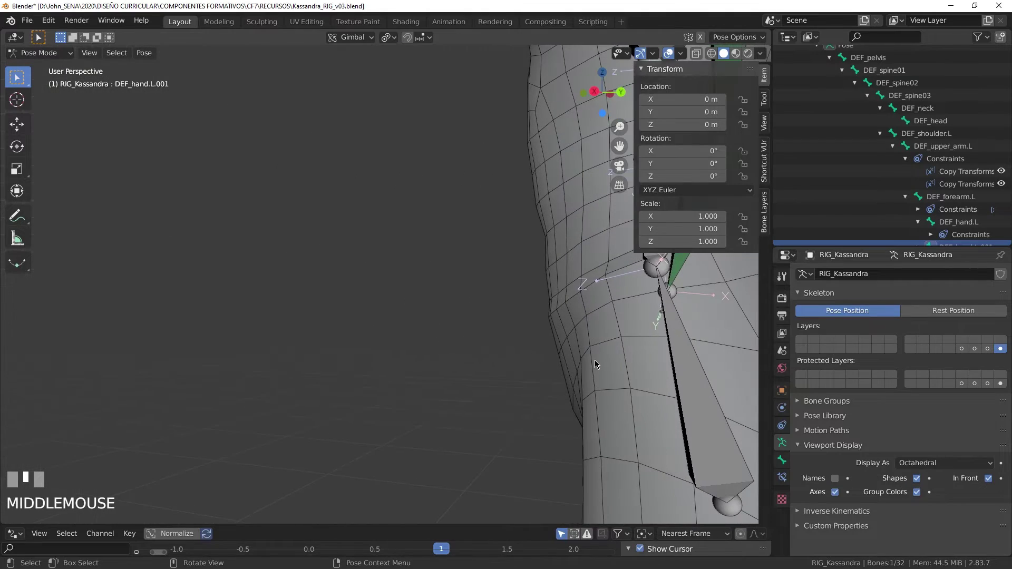
key("KP_Decimal")
scroll(548, 337, "down", 3)
scroll(495, 311, "up", 3)
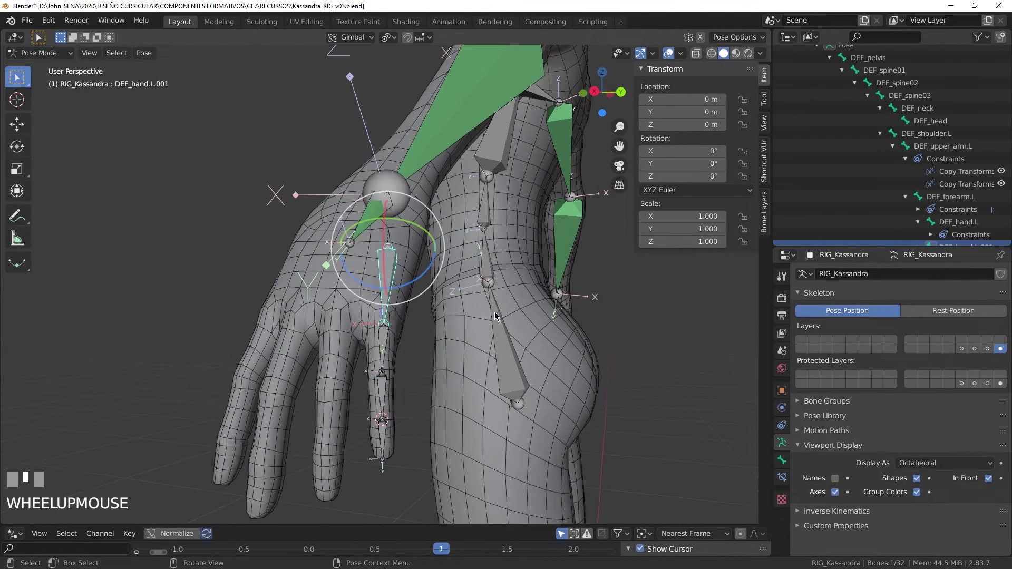
scroll(447, 340, "down", 2)
middle_click_drag(447, 340, 446, 312)
scroll(449, 344, "up", 2)
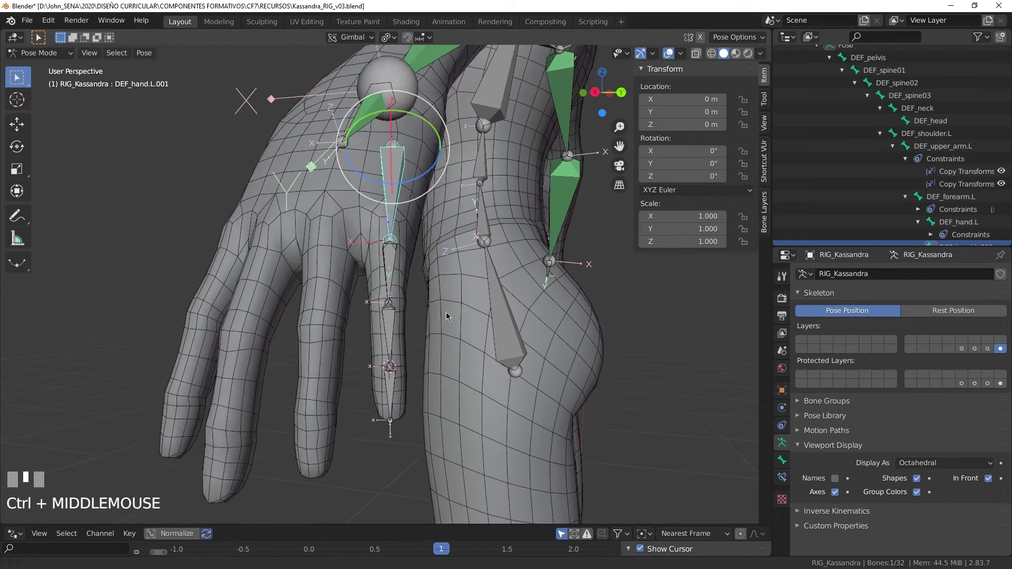
left_click(835, 492)
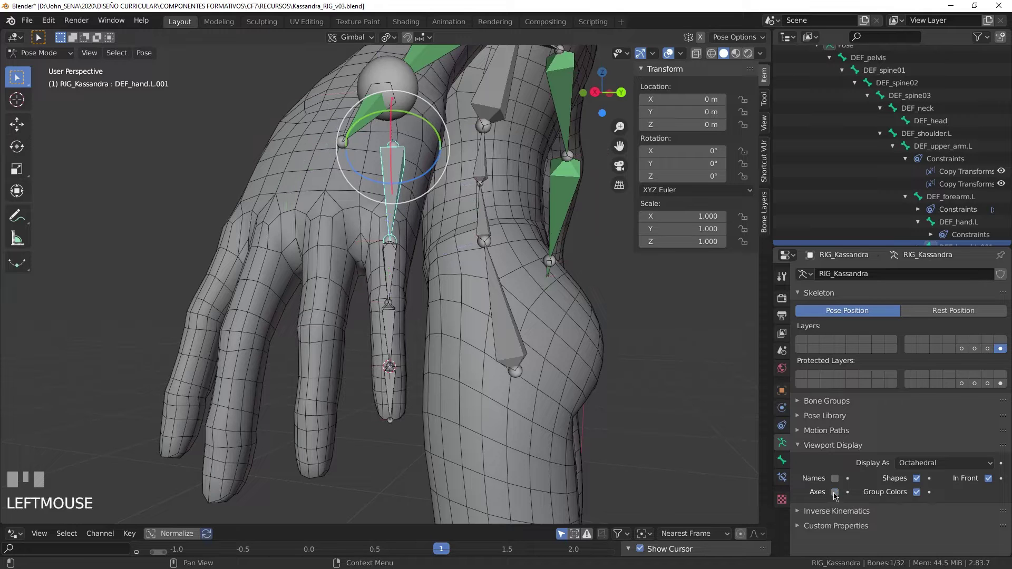
middle_click_drag(496, 296, 430, 304, "shift")
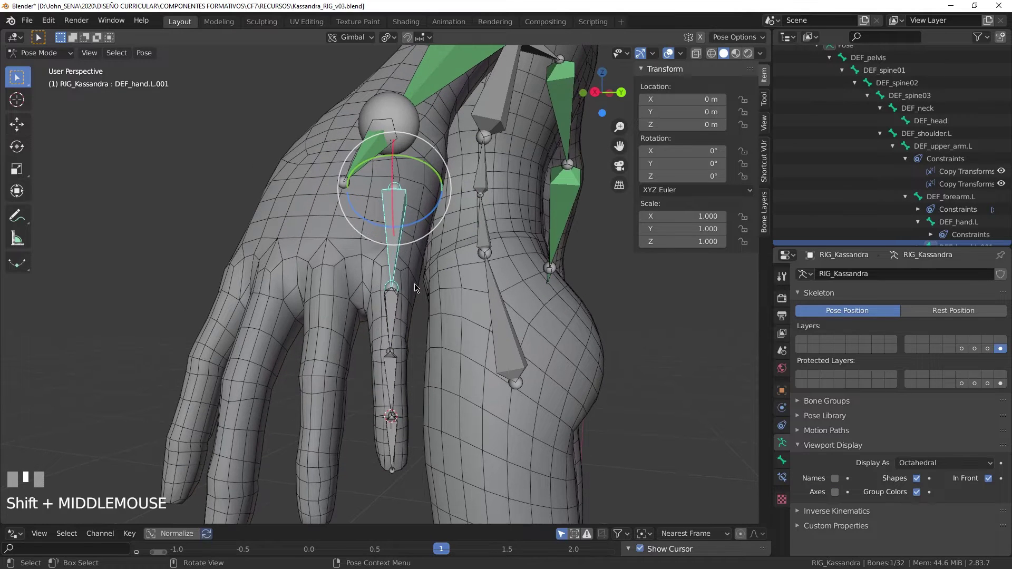
Step: Select only the little finger's three phalanx bones, from DEF_hand.L.002 to DEF_hand.L.003 at the fingertip
left_click(392, 314, "shift")
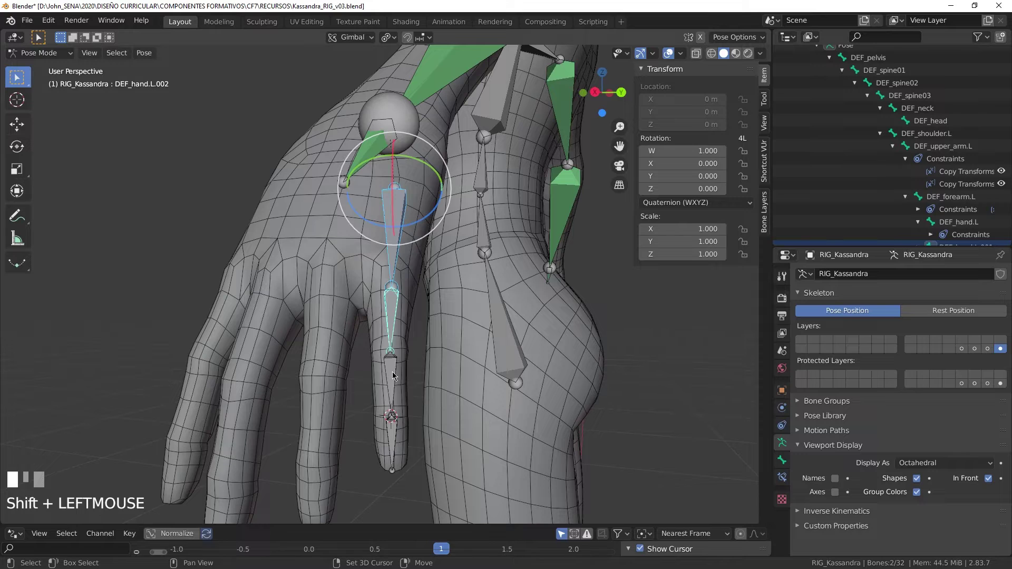
left_click(392, 372, "shift")
left_click(395, 429, "shift")
middle_click_drag(449, 296, 449, 293)
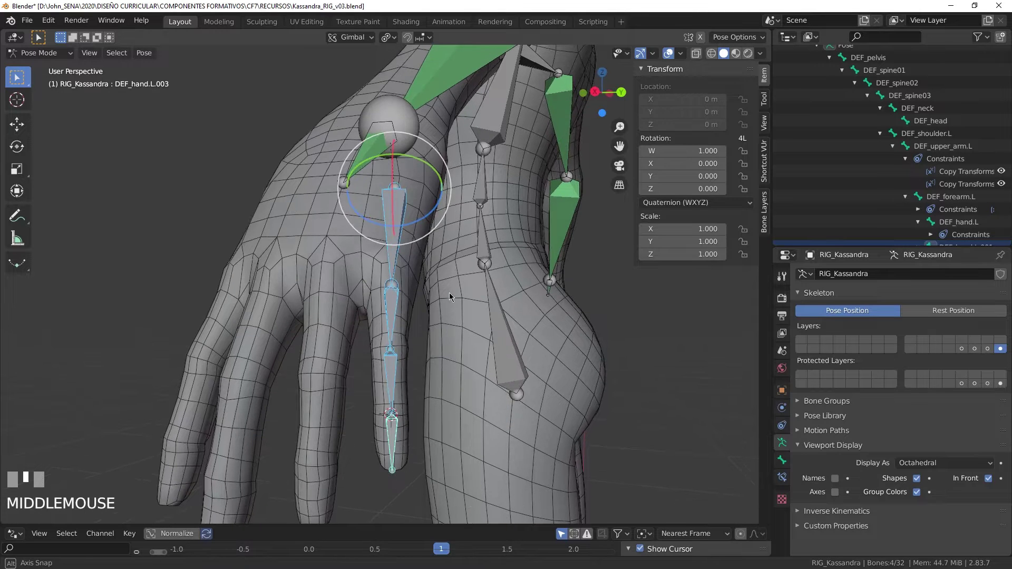
left_click(392, 321)
middle_click_drag(421, 325, 396, 336)
left_click(391, 380, "shift")
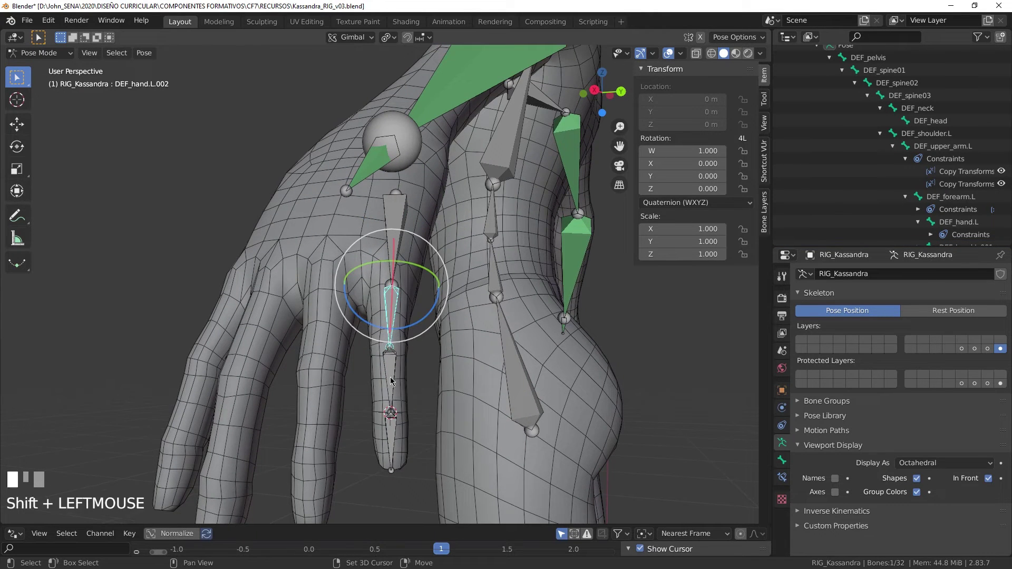
left_click(391, 434, "shift")
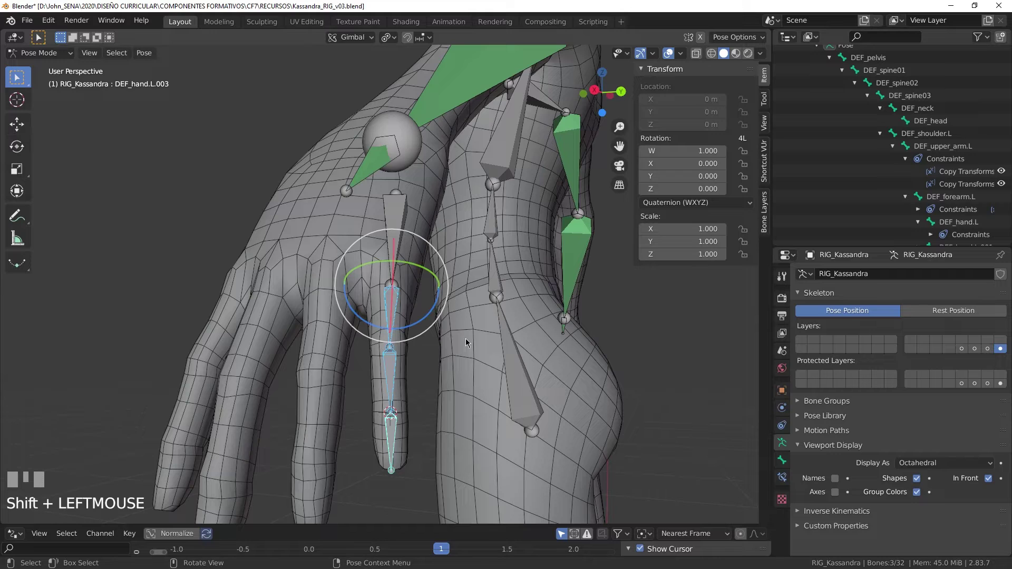
Step: Set the pivot point to Individual Origins and rotate the selected phalanges by -83.8° about the gimbal X axis
left_click(389, 37)
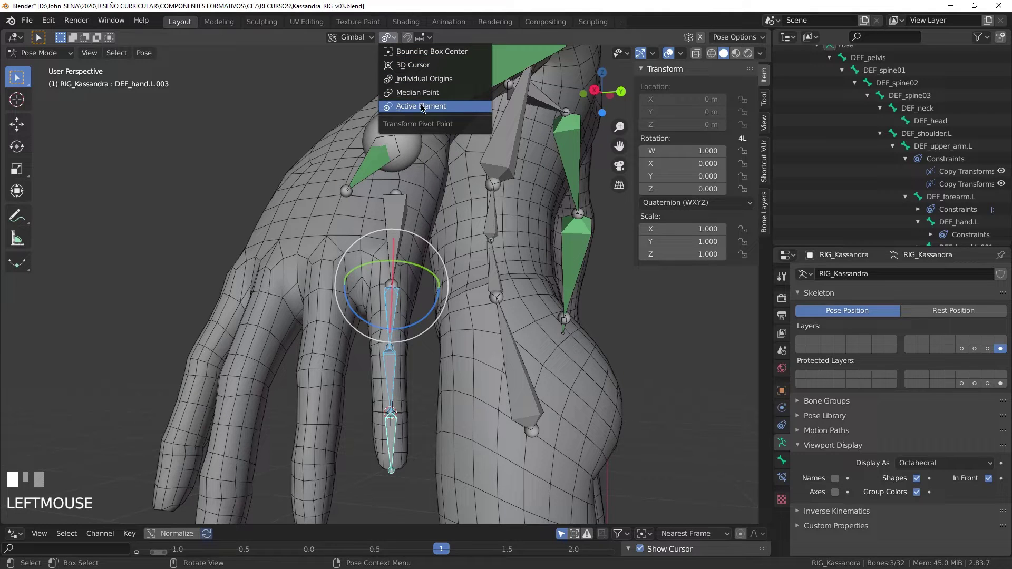
left_click(423, 82)
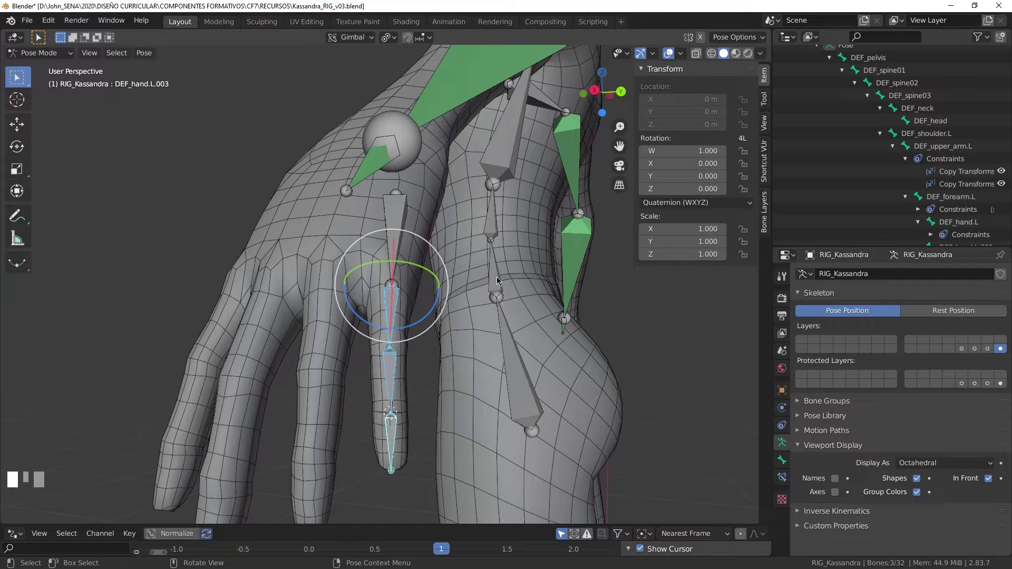
key("r")
key("x")
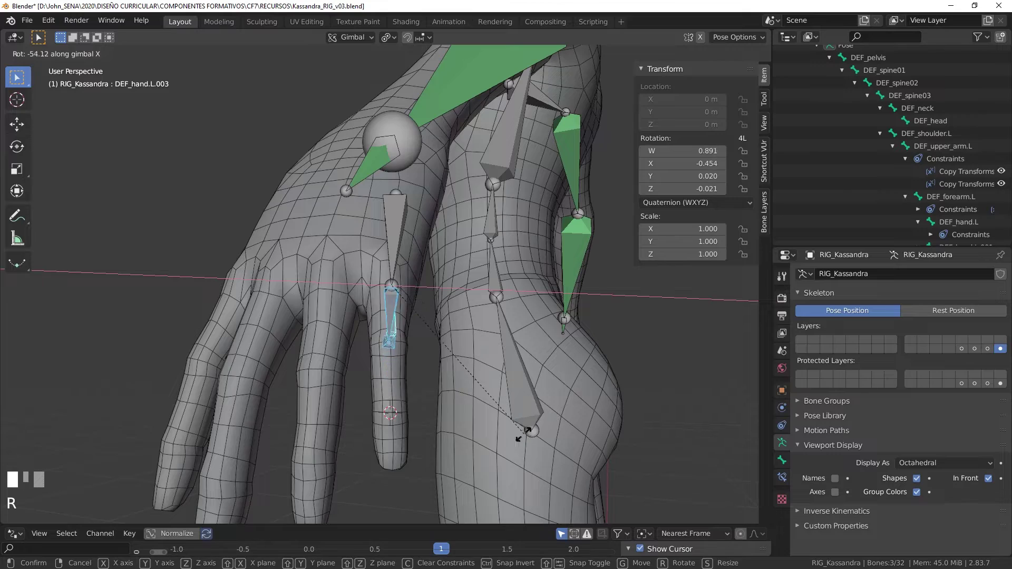
left_click(430, 466)
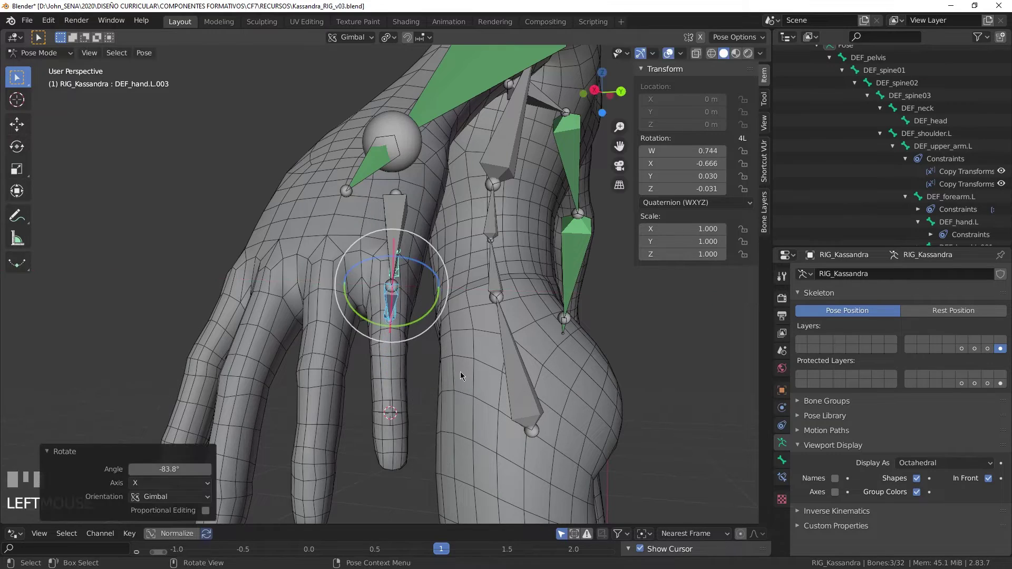
Step: Draw a freehand annotation curve along the hand's outer edge and around the curled little finger bones, and return to the select tool
middle_click_drag(460, 372, 436, 375)
middle_click_drag(461, 329, 379, 325)
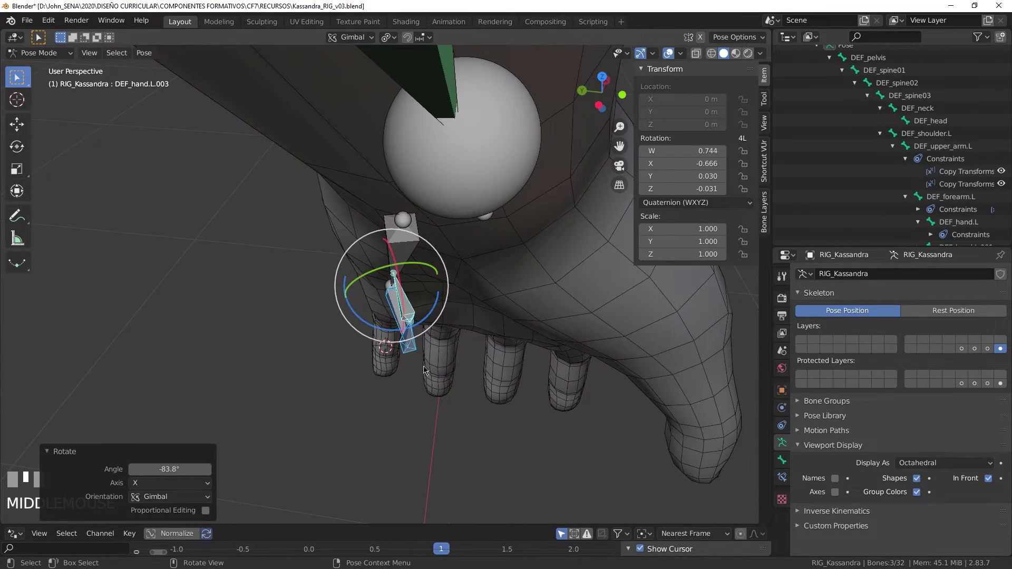
middle_click_drag(424, 366, 421, 360)
left_click(18, 218)
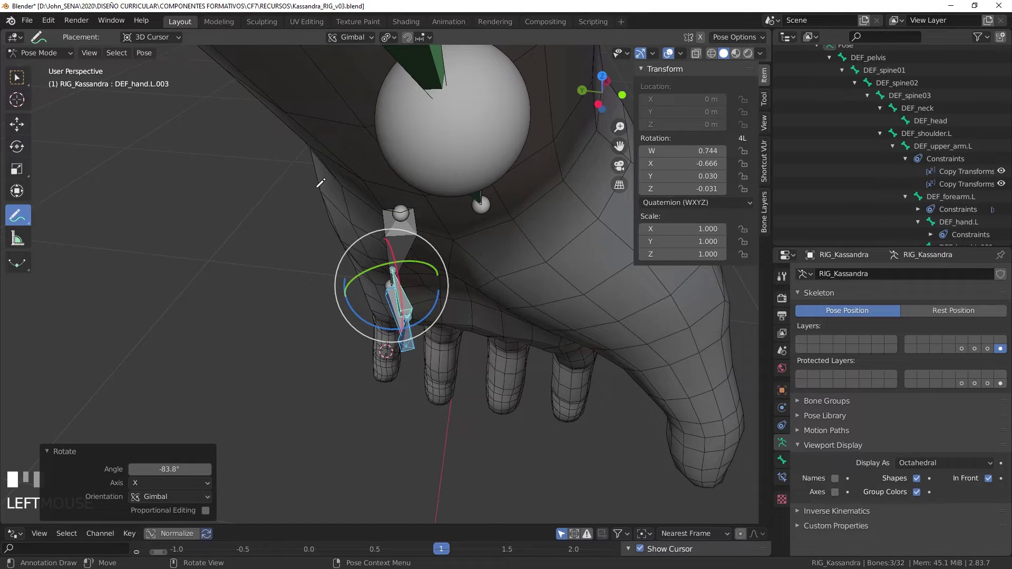
left_click_drag(313, 182, 319, 199)
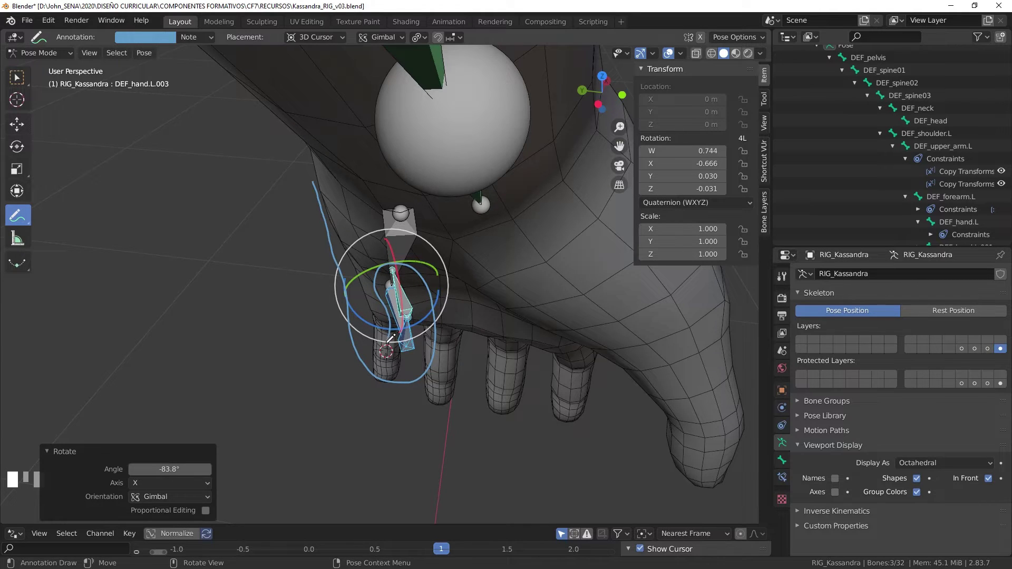
left_click_drag(374, 337, 370, 340)
key("ctrl+z")
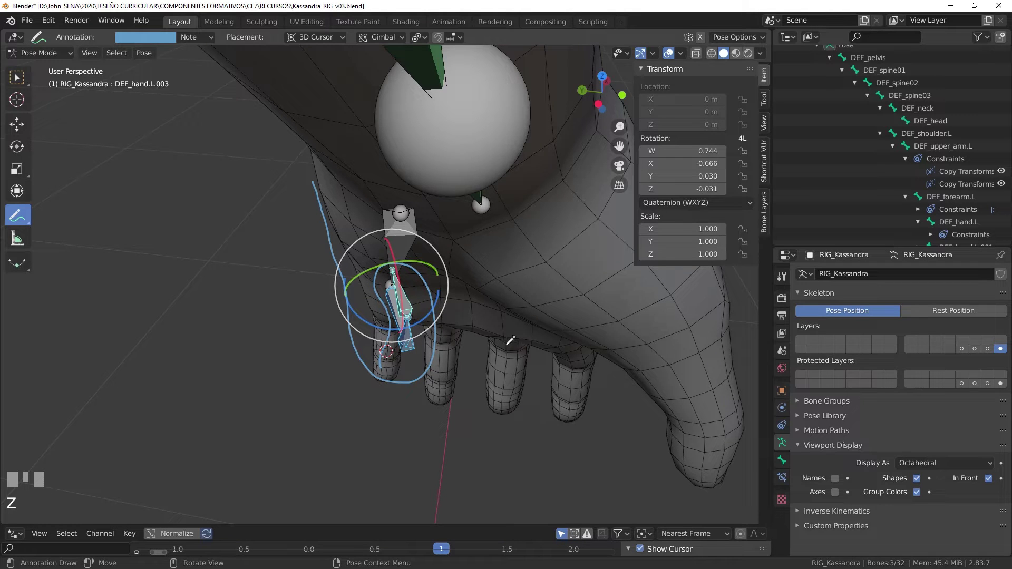
left_click(17, 77)
middle_click_drag(474, 274, 559, 274)
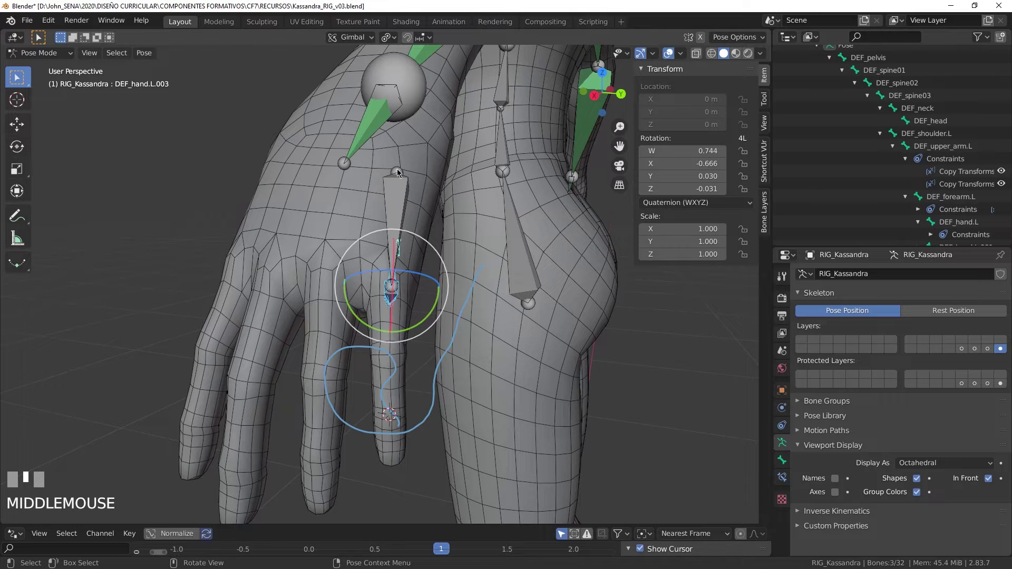
Step: Hide the Note annotation layer and inspect the curled little finger bones against the hand mesh
middle_click_drag(391, 275, 509, 304)
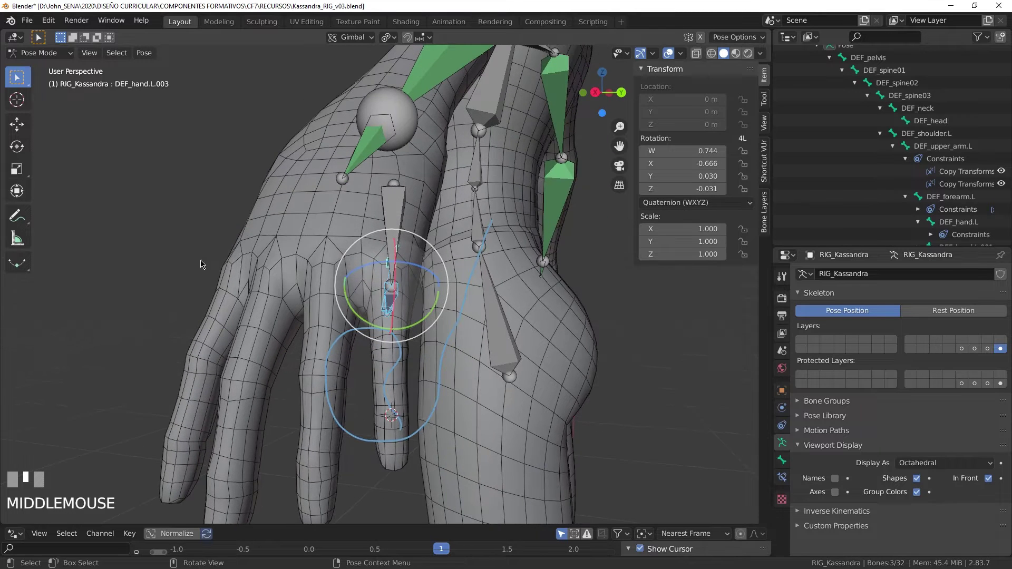
left_click(763, 123)
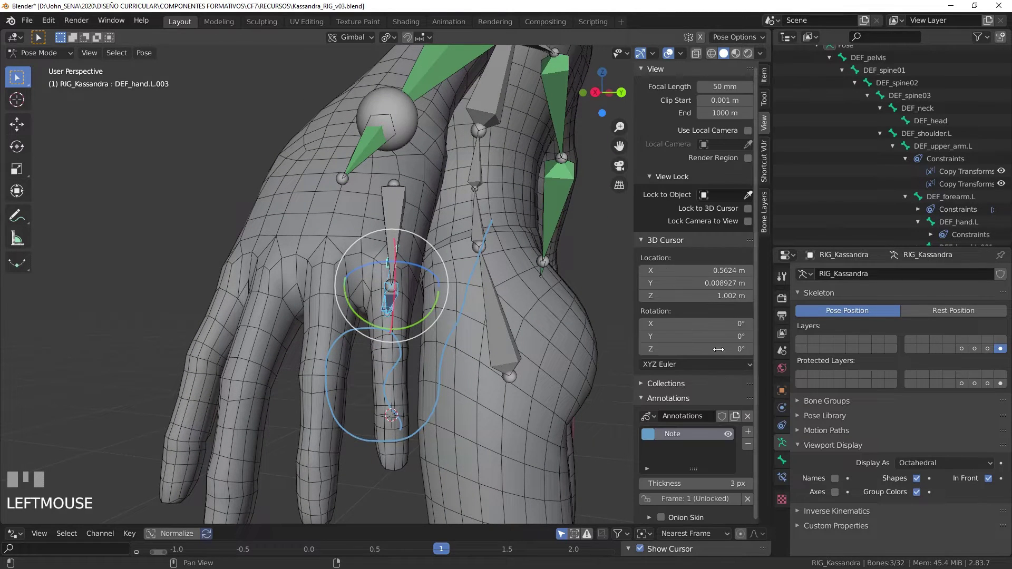
left_click(728, 434)
scroll(388, 279, "up", 1)
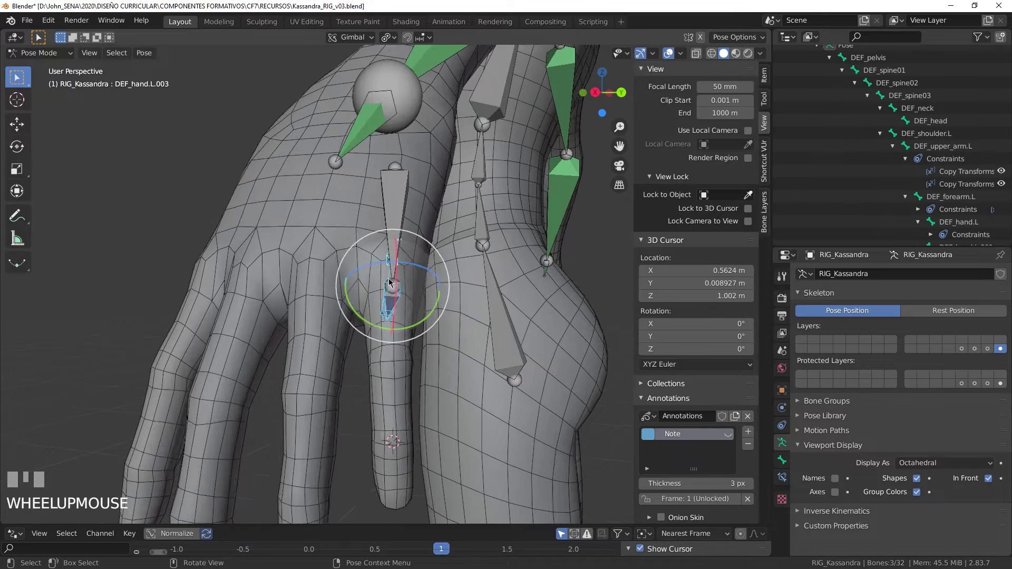
middle_click_drag(449, 291, 407, 138)
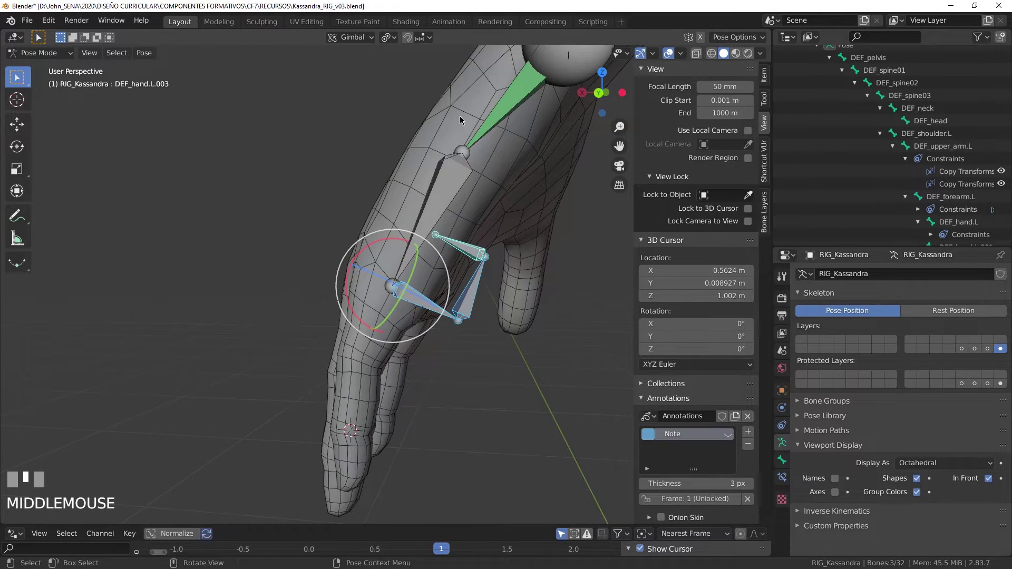
middle_click_drag(460, 120, 546, 251)
scroll(507, 314, "down", 1)
scroll(422, 280, "up", 2)
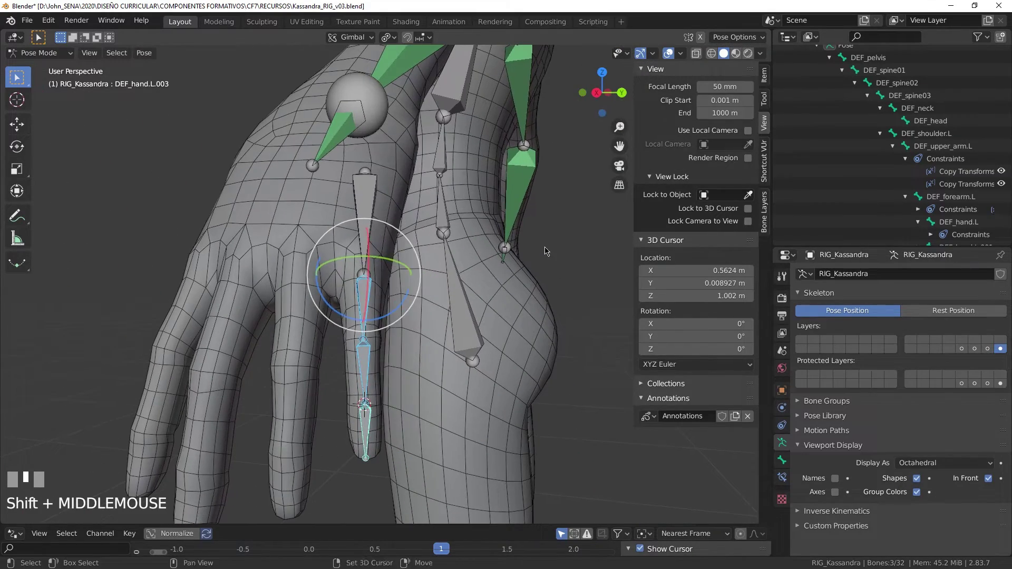
Step: Increase the roll of the little finger's first phalanx, DEF_hand.L.002, to about 52° in Edit Mode
left_click(369, 302)
left_click(372, 295)
middle_click_drag(372, 295, 475, 137, "shift")
scroll(384, 258, "up", 1)
key("Tab")
left_click(764, 75)
middle_click_drag(400, 158, 414, 295, "shift")
scroll(413, 295, "up", 2)
left_click_drag(701, 217, 708, 217)
Step: Adjust the middle phalanx's roll to about 62° and slightly increase the roll of the fingertip phalanx
left_click(382, 298)
middle_click_drag(416, 263, 422, 279)
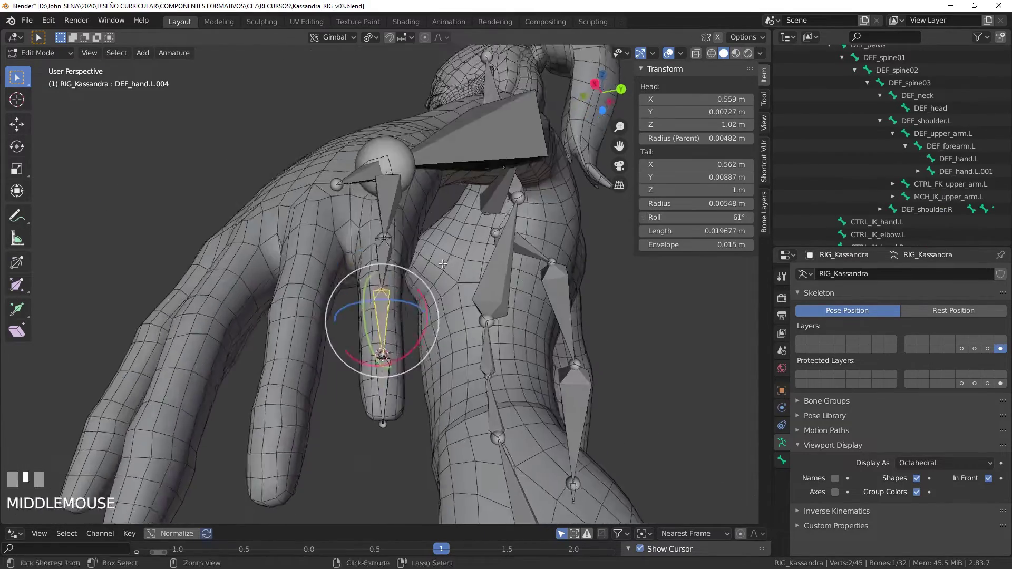
scroll(420, 264, "up", 2)
left_click(381, 256)
left_click(381, 337)
left_click_drag(697, 217, 703, 218)
key("ctrl+z")
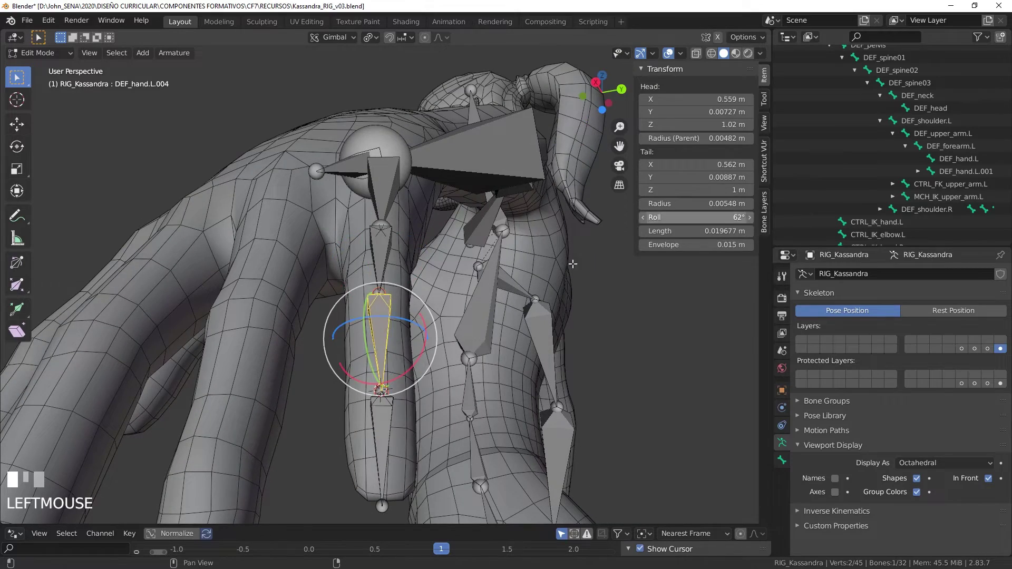
middle_click_drag(411, 369, 392, 253, "shift")
left_click(363, 316)
left_click_drag(697, 217, 701, 217)
Step: Test the little finger's curl in Pose Mode by rotating its phalanges -88.2° about the gimbal X axis, and undo the test rotations
key("Tab")
left_click(363, 227)
key("r")
key("x")
left_click(495, 211)
middle_click_drag(475, 221, 237, 253)
left_click_drag(345, 238, 343, 233)
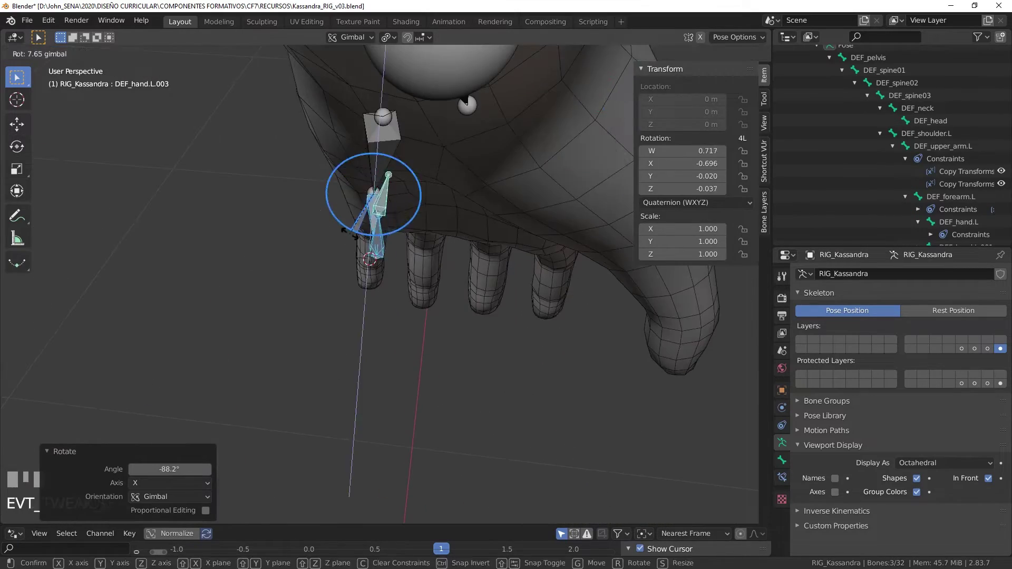
middle_click_drag(427, 251, 454, 158)
key("ctrl+z")
key("ctrl+z")
Step: Return to Edit Mode and slightly increase the roll of the first phalanx, DEF_hand.L.002
key("Tab")
scroll(453, 158, "down", 2)
middle_click_drag(453, 158, 469, 253, "shift")
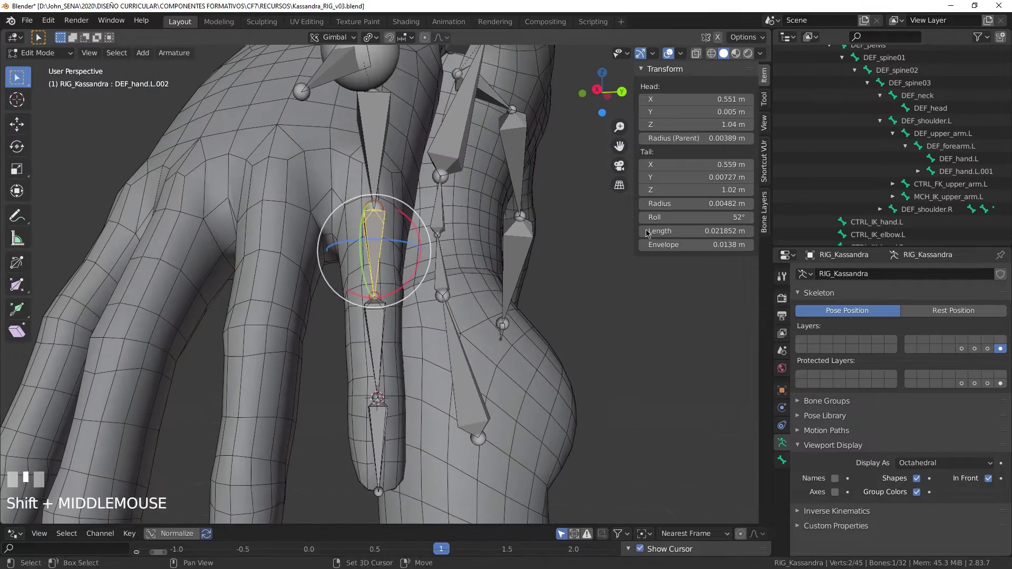
left_click_drag(697, 217, 699, 218)
Step: Try curling the little finger about the X axis in Pose Mode, inspect the bend direction, and undo the rotation
key("Tab")
key("r")
key("x")
left_click(488, 244)
scroll(488, 244, "down", 4)
middle_click_drag(487, 244, 451, 293)
key("ctrl+z")
Step: Adjust the roll of the little finger's first phalanx to about 58° in Edit Mode
scroll(463, 248, "up", 1)
middle_click_drag(462, 248, 472, 211)
key("Tab")
left_click_drag(685, 217, 690, 218)
middle_click_drag(464, 210, 738, 176)
middle_click_drag(548, 164, 506, 169)
scroll(506, 179, "up", 2)
middle_click_drag(553, 182, 506, 227, "shift")
left_click(354, 316)
middle_click_drag(401, 316, 443, 263, "shift")
left_click(367, 184)
left_click_drag(685, 217, 682, 217)
Step: Adjust the middle phalanx's roll to about 66° and the fingertip phalanx's roll to about 74°
left_click(369, 276)
middle_click_drag(417, 274, 424, 195)
left_click_drag(685, 217, 687, 218)
left_click(357, 342)
middle_click_drag(422, 337, 440, 253)
left_click_drag(685, 217, 689, 217)
Step: Recheck the adjusted rolls by curling the three phalanges about the X axis in Pose Mode, and undo the curl
key("Tab")
middle_click_drag(475, 221, 466, 264)
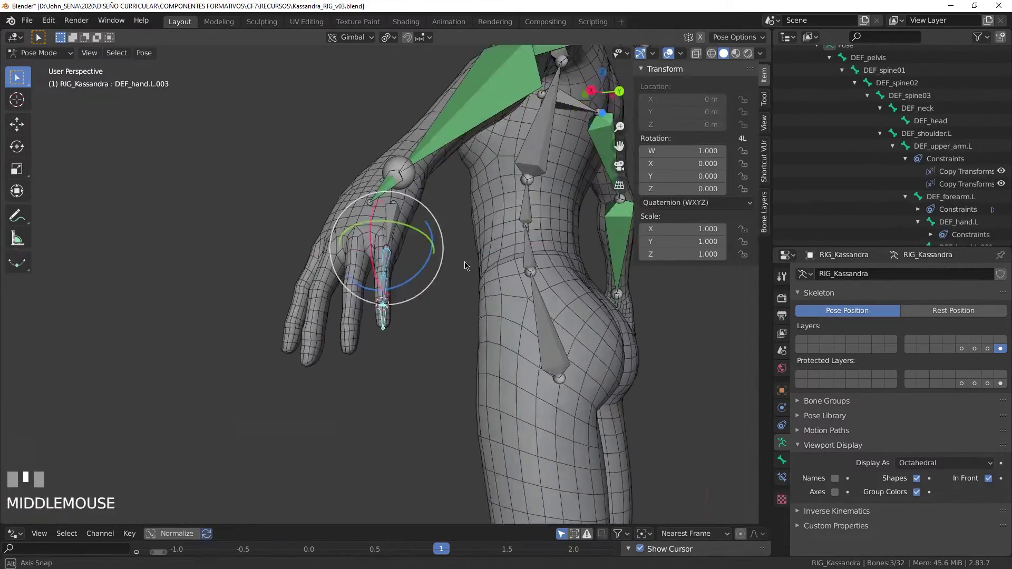
key("r")
key("x")
key("x")
left_click(422, 295)
middle_click_drag(421, 295, 260, 306)
key("ctrl+z")
Step: Deselect the phalanges and select the little finger's metacarpal bone, DEF_hand.L.001
scroll(482, 294, "down", 4)
middle_click_drag(483, 294, 411, 195)
left_click(412, 195)
scroll(411, 195, "up", 3)
middle_click_drag(411, 195, 353, 256, "shift")
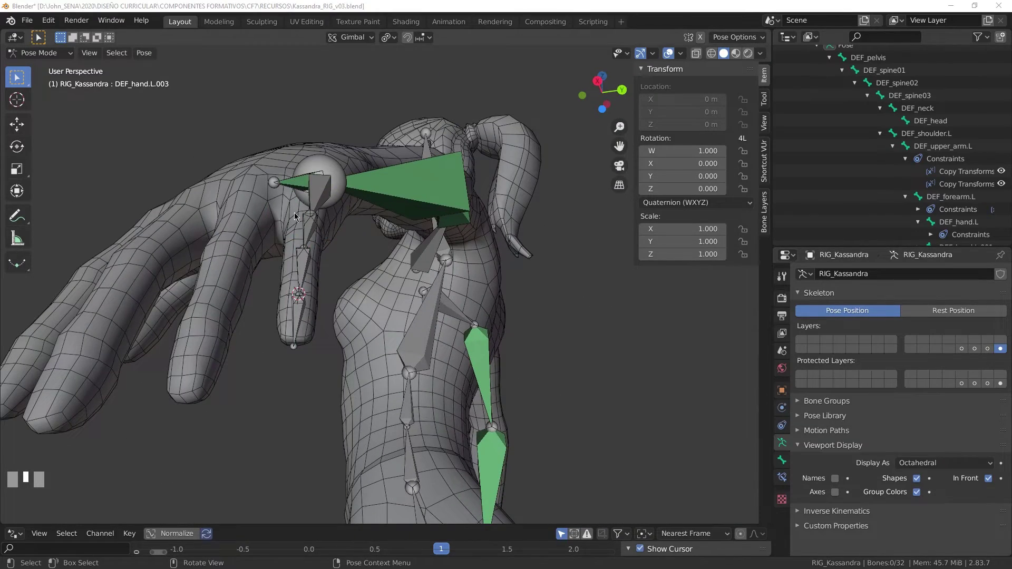
middle_click_drag(294, 213, 321, 258)
left_click(322, 214)
left_click(318, 263, "shift")
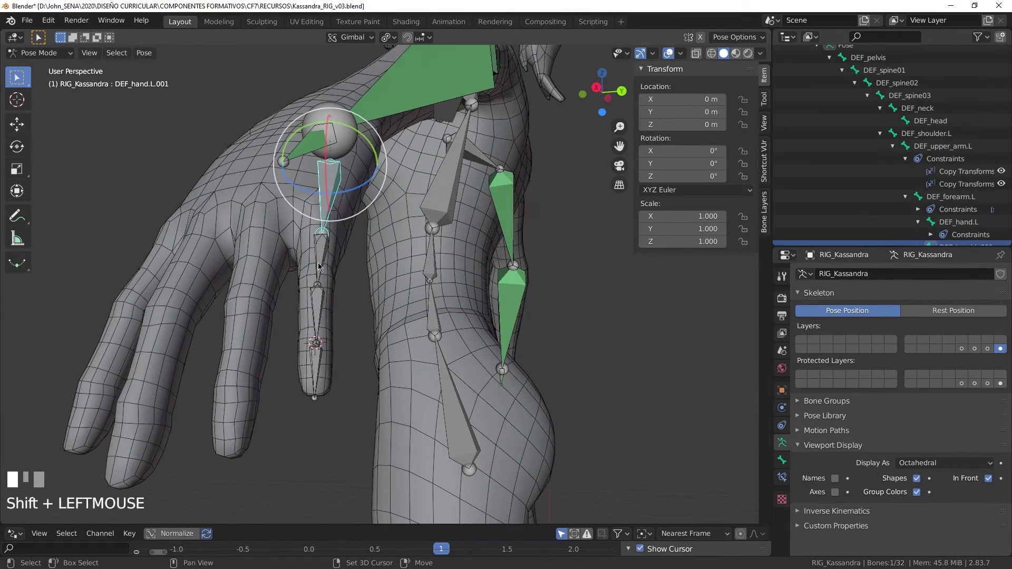
Step: Select the little finger's three phalanges, rotate them -78.1° about the gimbal X axis as a curl test, and undo the rotation
left_click(320, 298)
key("alt+space")
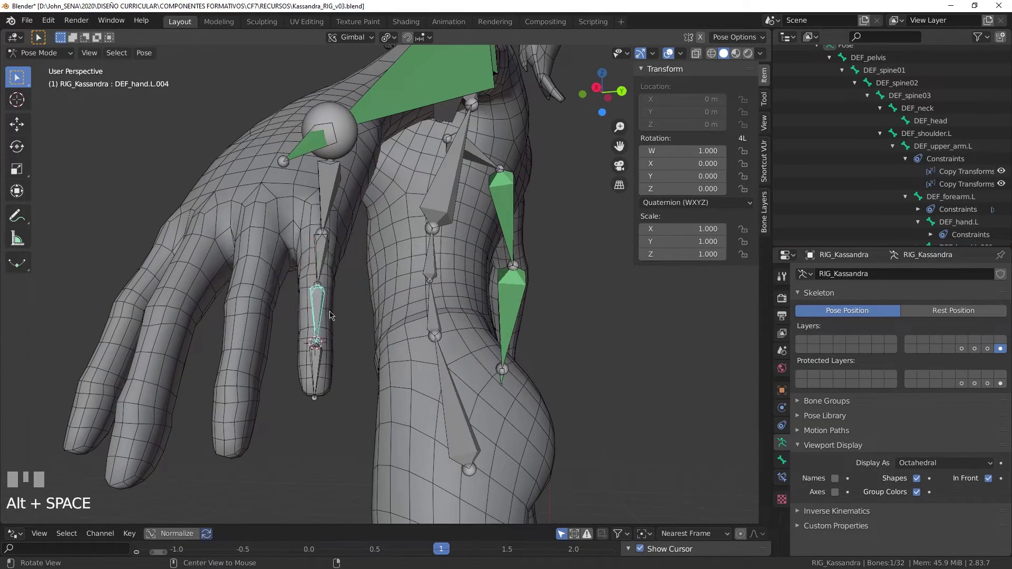
left_click(319, 341)
left_click(323, 342, "shift")
left_click(318, 308, "shift")
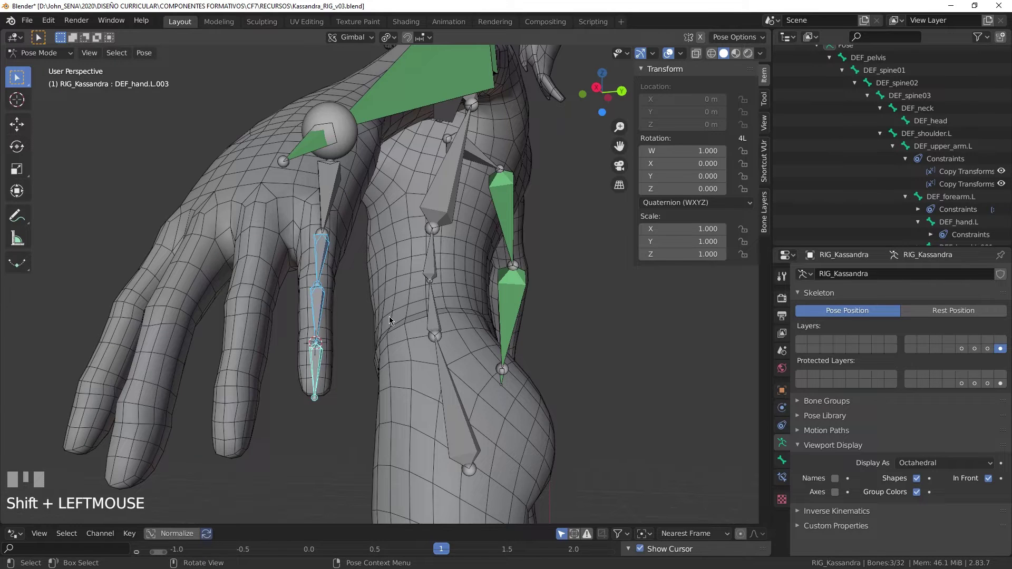
key("r")
left_click(419, 274)
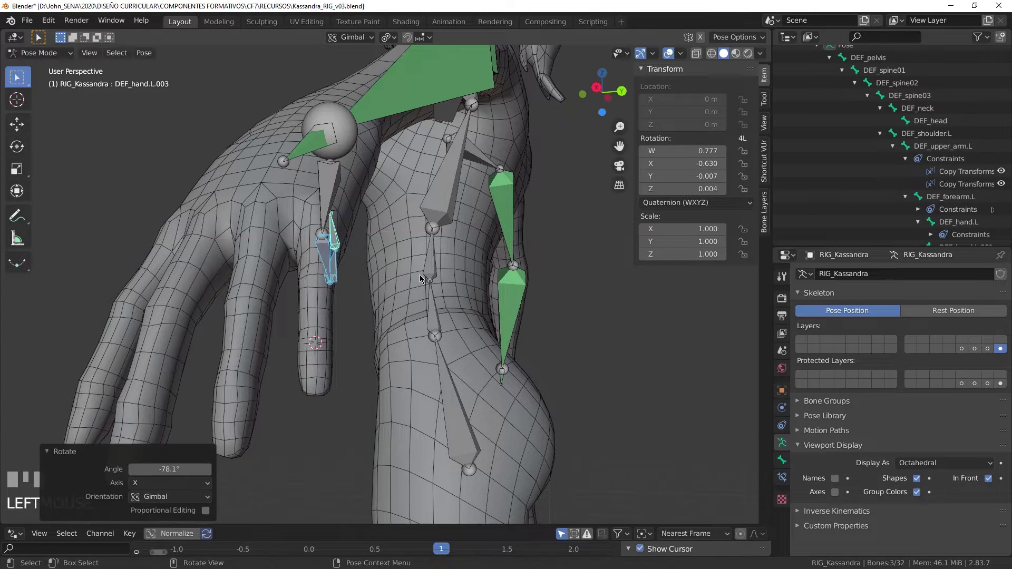
mouse_move(420, 274)
middle_mouse_down()
mouse_move(436, 324)
mouse_move(269, 268)
mouse_move(260, 275)
mouse_move(394, 281)
mouse_move(390, 256)
mouse_move(419, 246)
mouse_move(413, 280)
middle_mouse_up()
key("ctrl+z")
Step: In Edit Mode, rename the little finger's metacarpal bone DEF_hand.L.001 as DEF_palm_04.L
key("Tab")
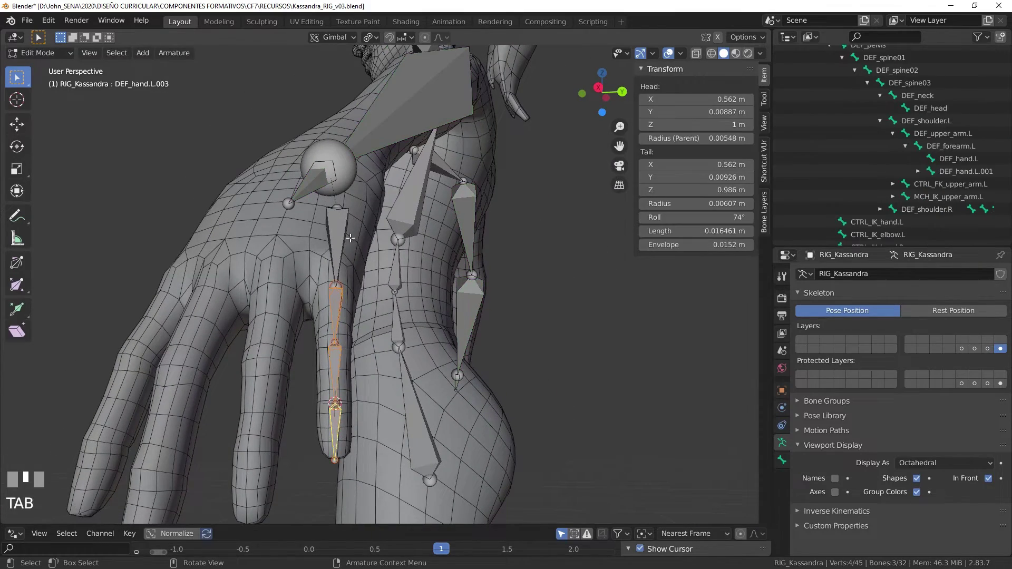
left_click(337, 250)
scroll(337, 250, "down", 2)
middle_click_drag(337, 249, 504, 298)
scroll(420, 332, "up", 3)
middle_click_drag(420, 332, 341, 338, "shift")
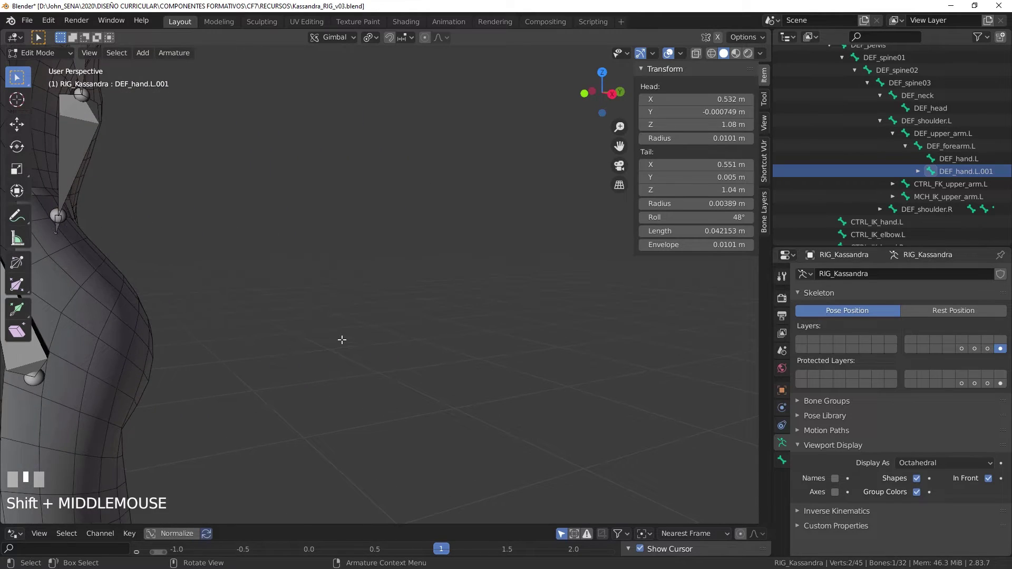
key("KP_Decimal")
scroll(456, 319, "down", 3)
scroll(509, 346, "down", 2)
middle_click_drag(510, 346, 485, 283, "shift")
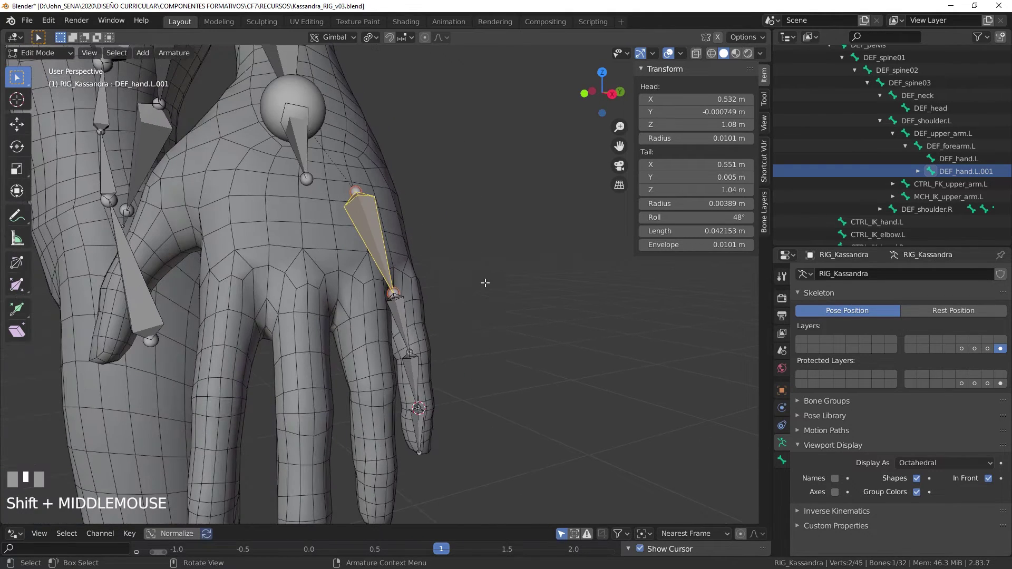
key("F2")
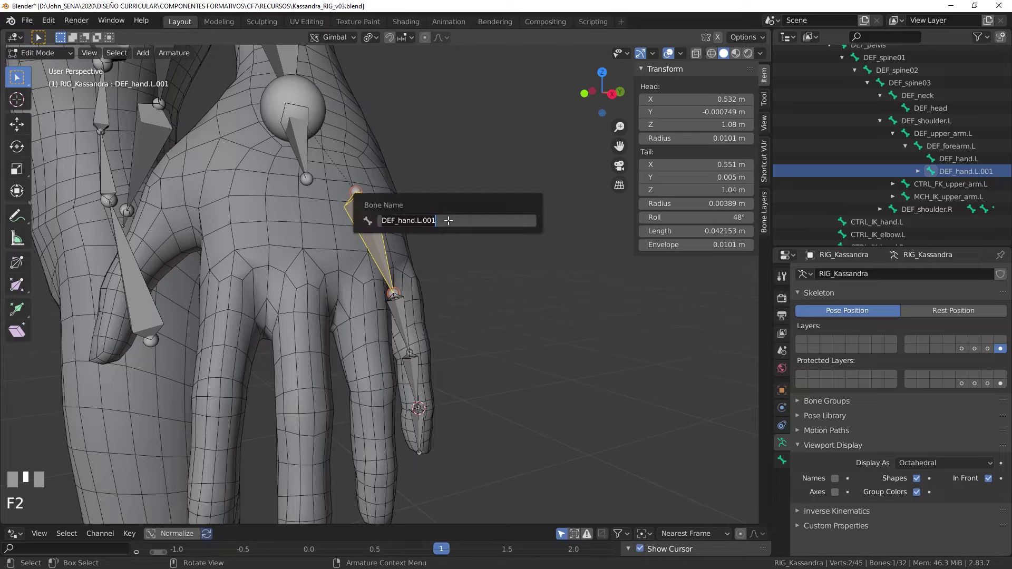
left_click_drag(417, 221, 399, 221)
type("PAL")
key("BackSpace")
key("BackSpace")
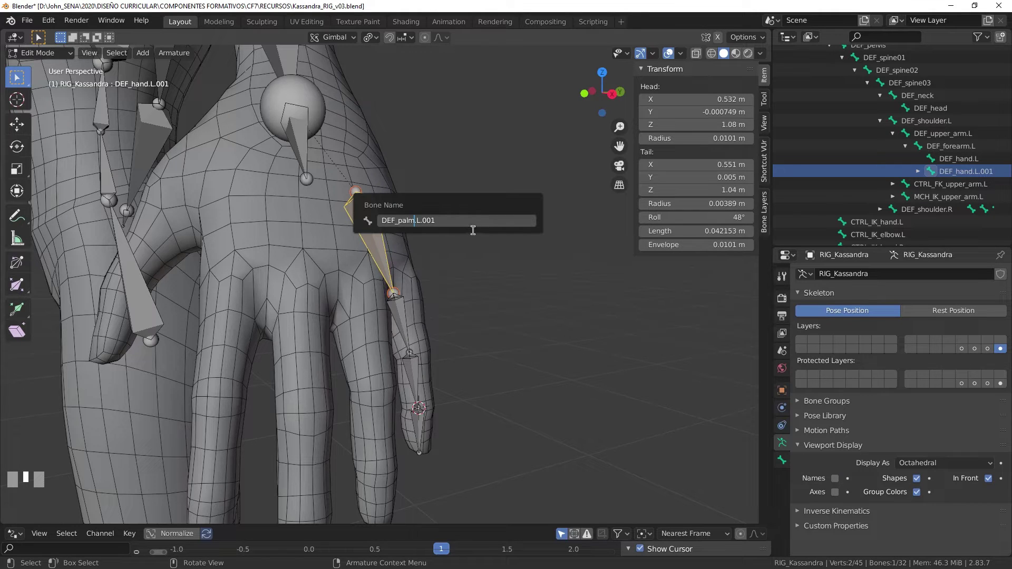
type("_04")
key("Return")
Step: Copy the metacarpal's name to the little finger's first phalanx and edit it to DEF_pinky_01.L
key("F2")
key("ctrl+c")
key("Escape")
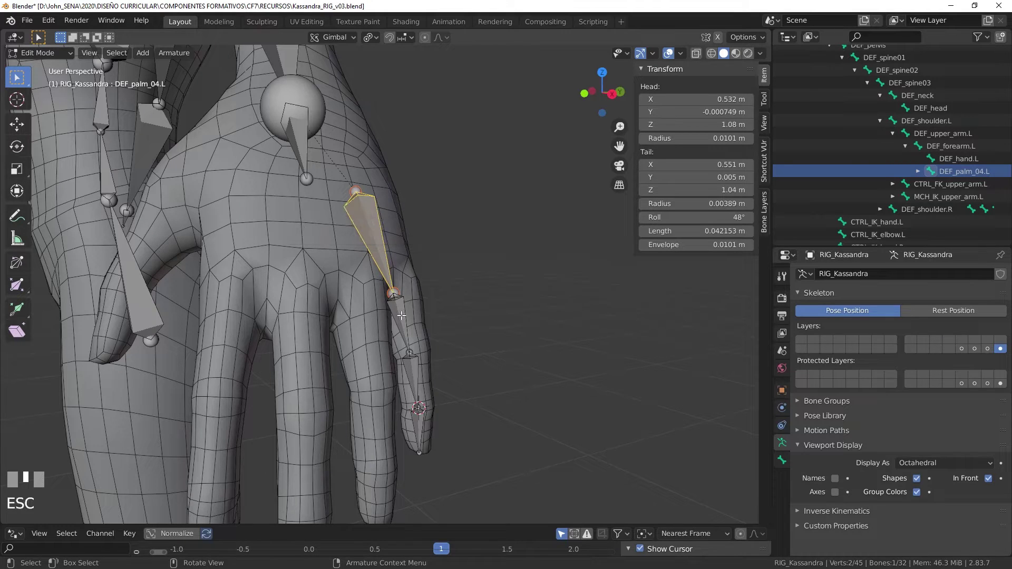
left_click(402, 315)
key("F2")
key("ctrl+v")
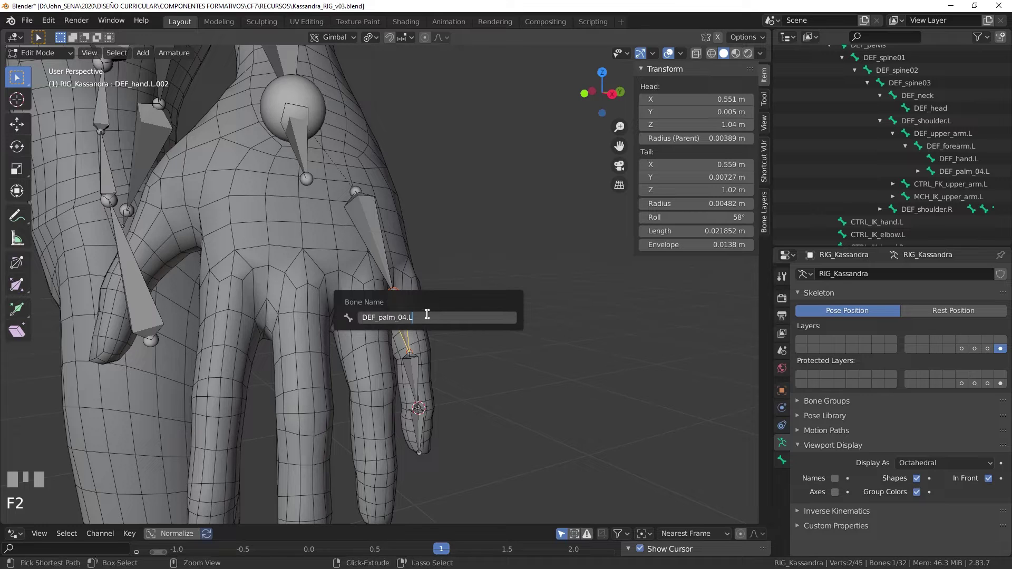
key("BackSpace")
key("BackSpace")
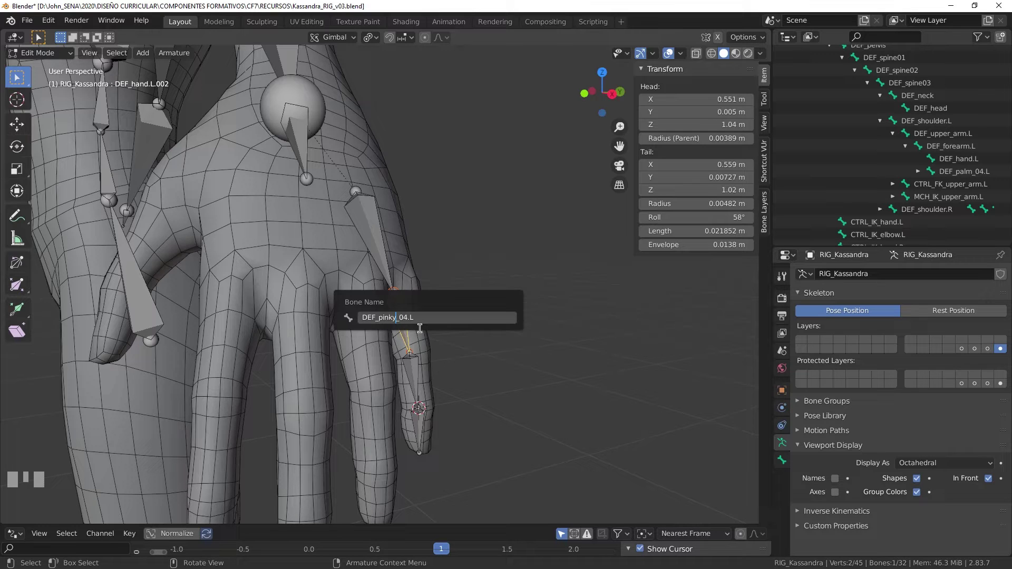
key("Right")
key("Right")
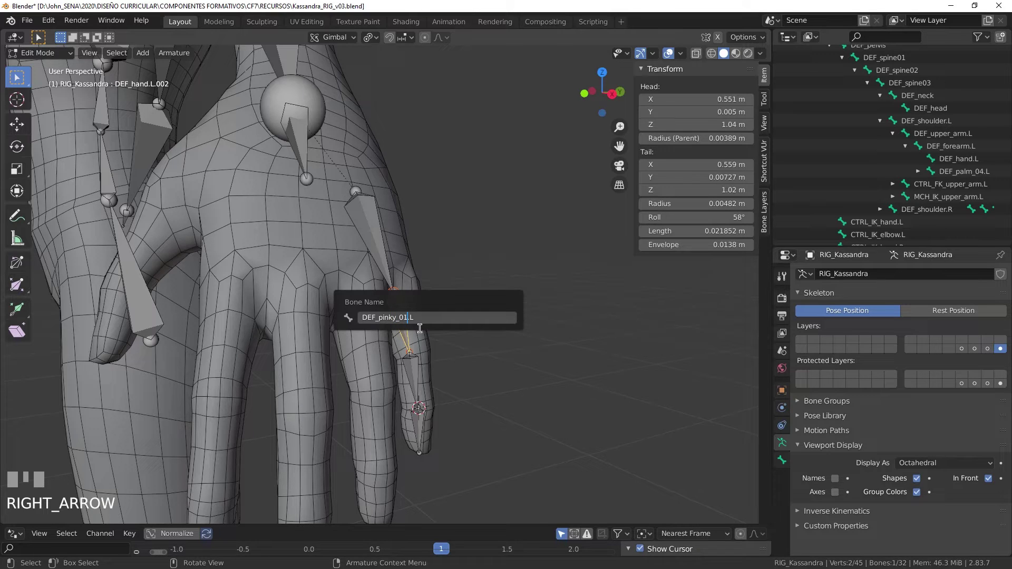
key("KP_Enter")
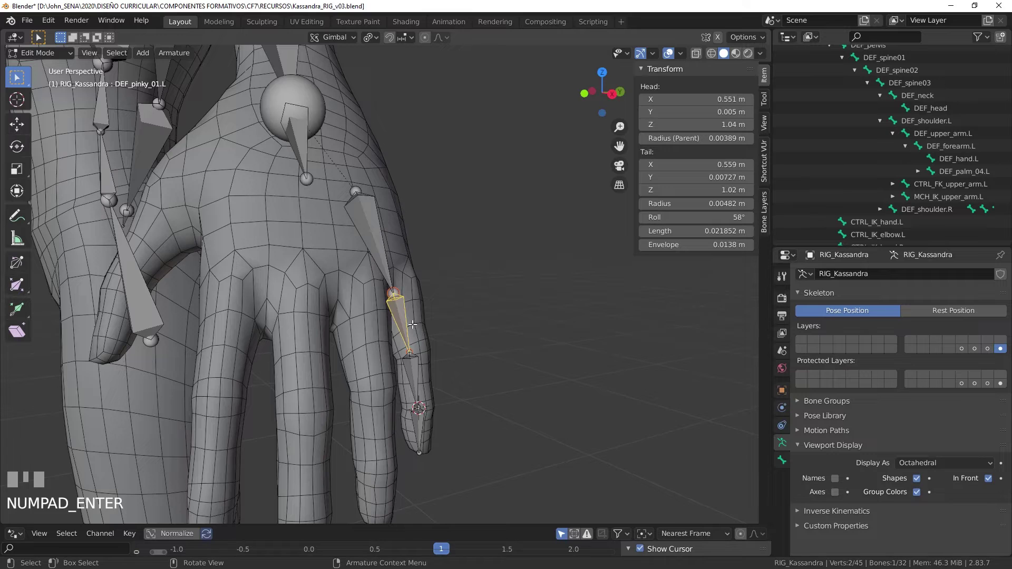
Step: Copy the first phalanx's name to the middle phalanx and edit it to DEF_pinky_02.L
key("F2")
key("ctrl+c")
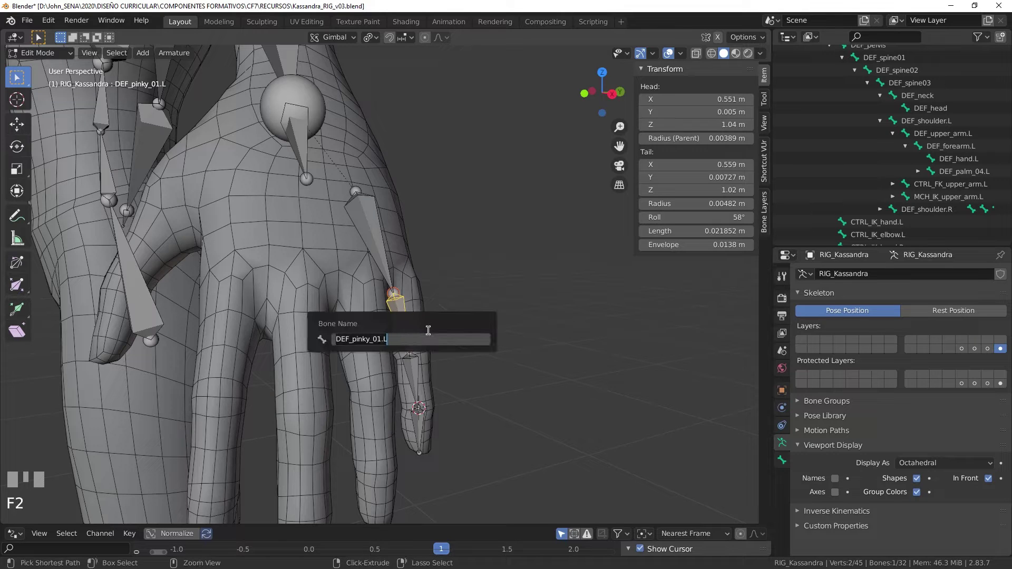
key("Escape")
left_click(416, 369)
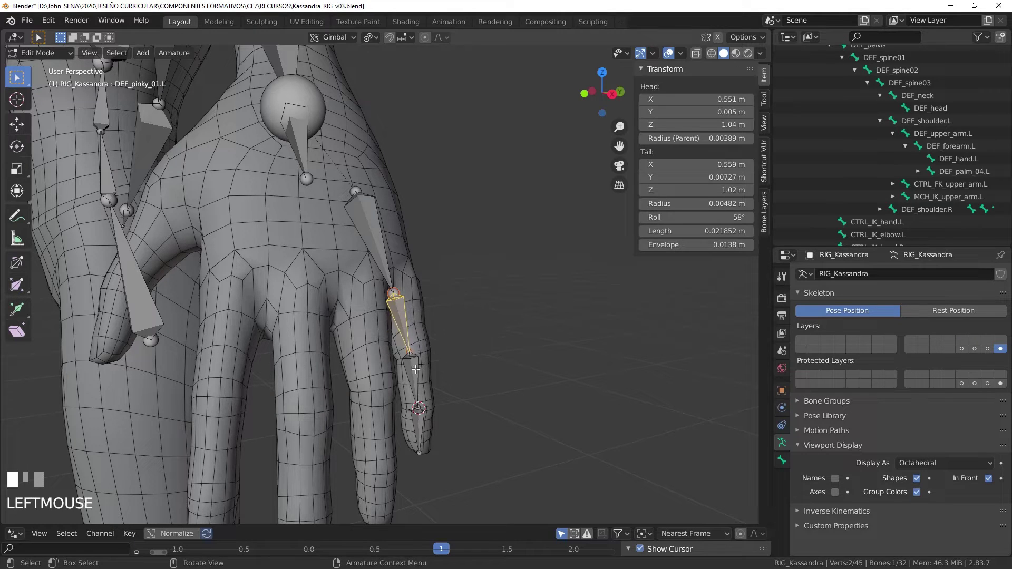
key("F2")
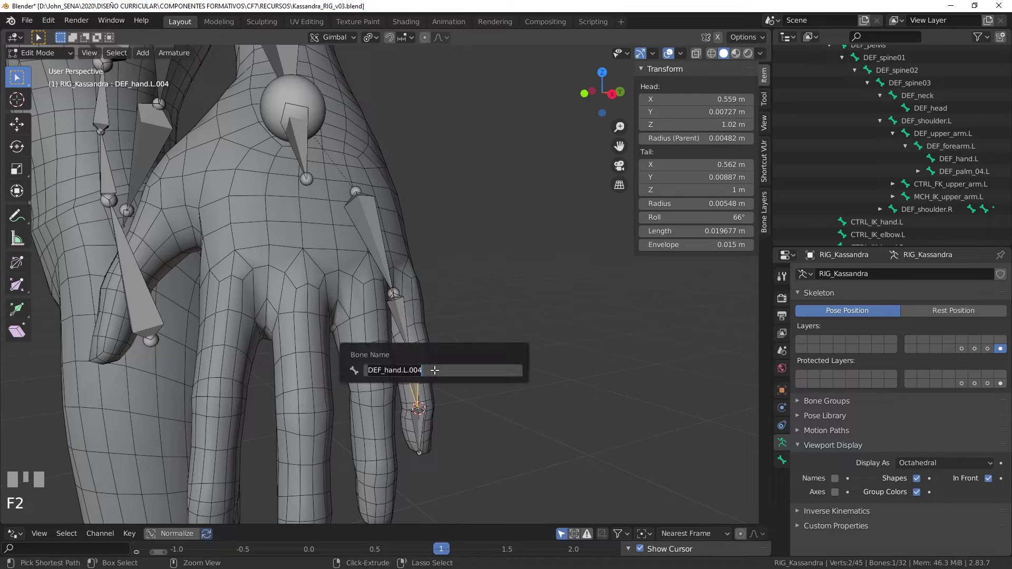
key("ctrl+v")
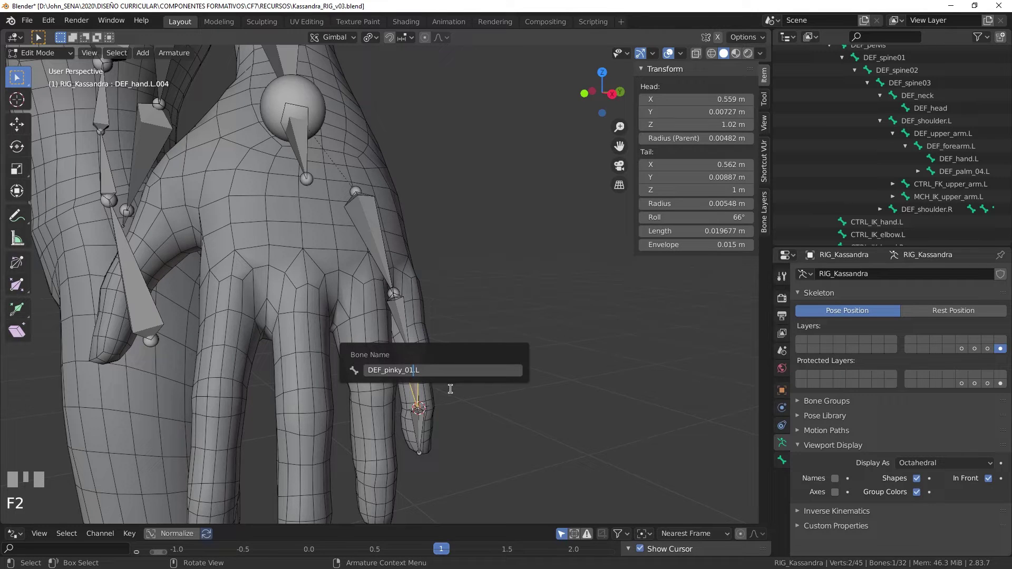
key("KP_Enter")
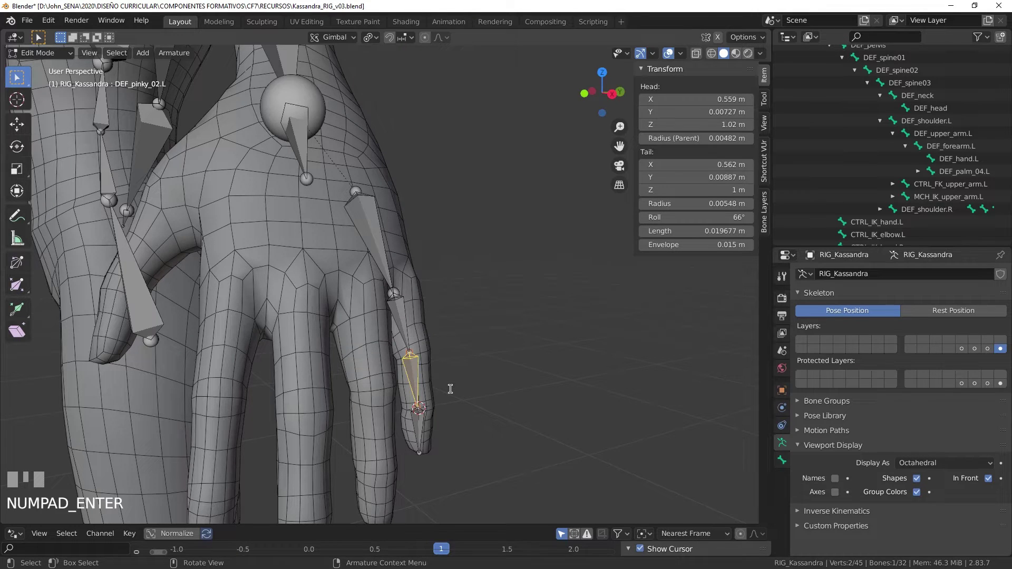
Step: Rename the fingertip phalanx DEF_hand.L.003 as DEF_pinky_03.L, reusing the copied name
left_click(418, 432)
key("F2")
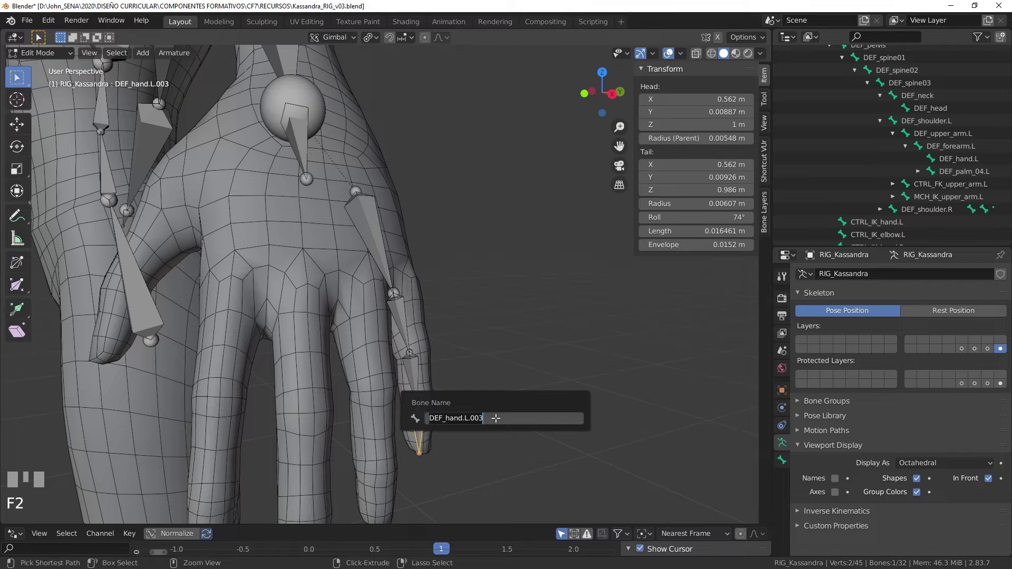
key("ctrl+v")
type("L")
key("Left")
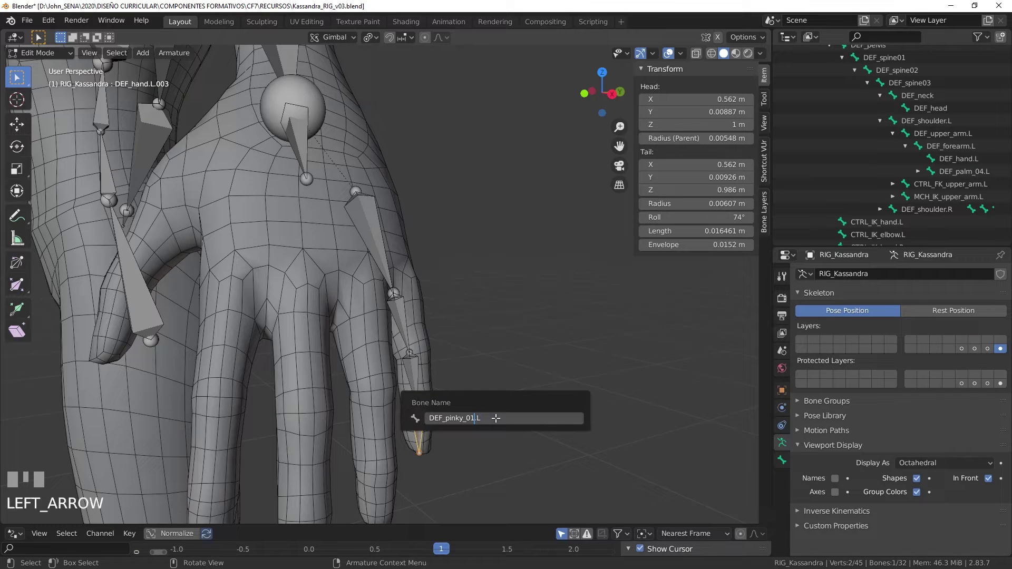
key("KP_Enter")
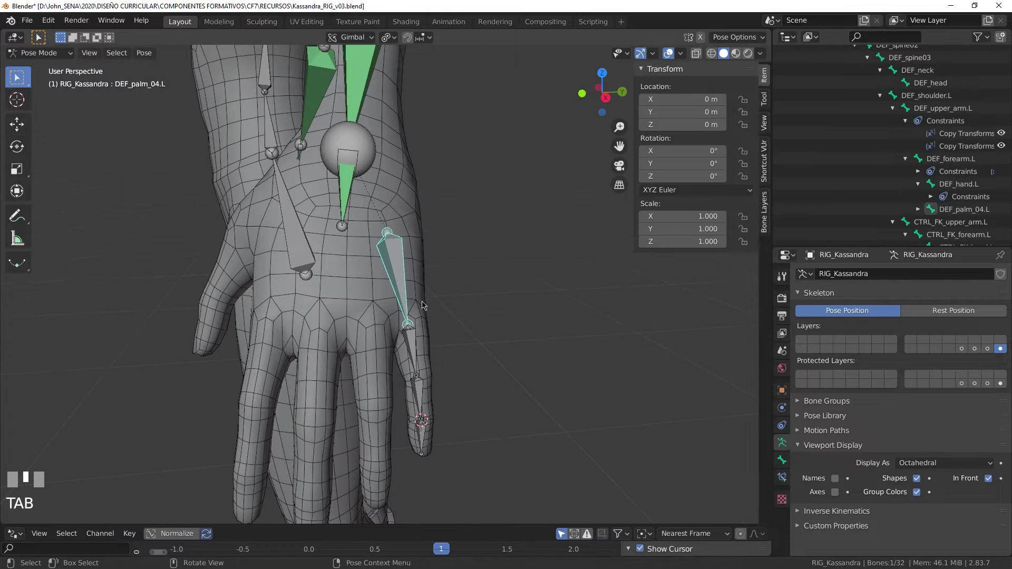
Step: In Edit Mode's right view, duplicate the little finger's bone chain and move the copy along Y onto the ring finger
key("Tab")
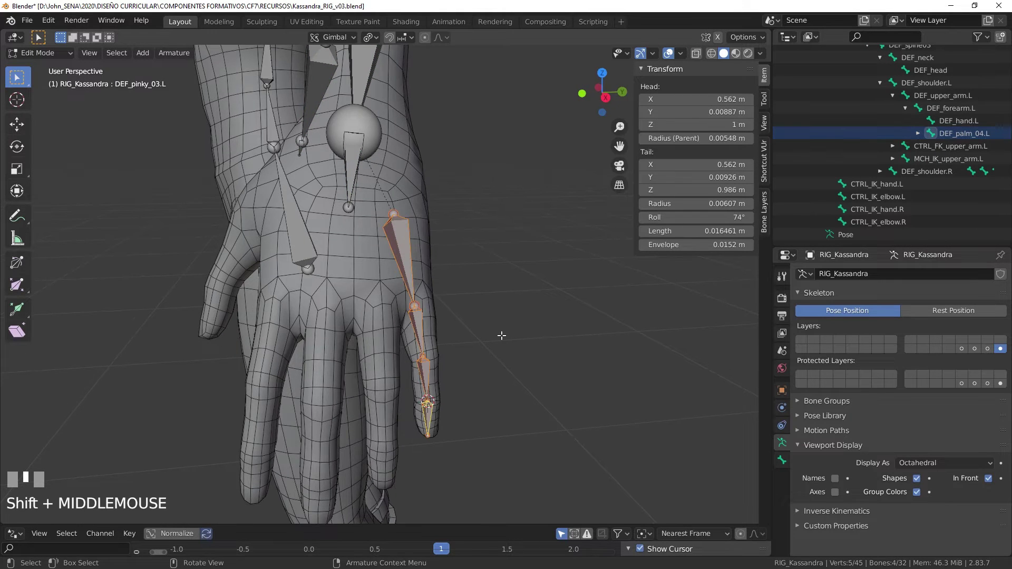
key("KP_3")
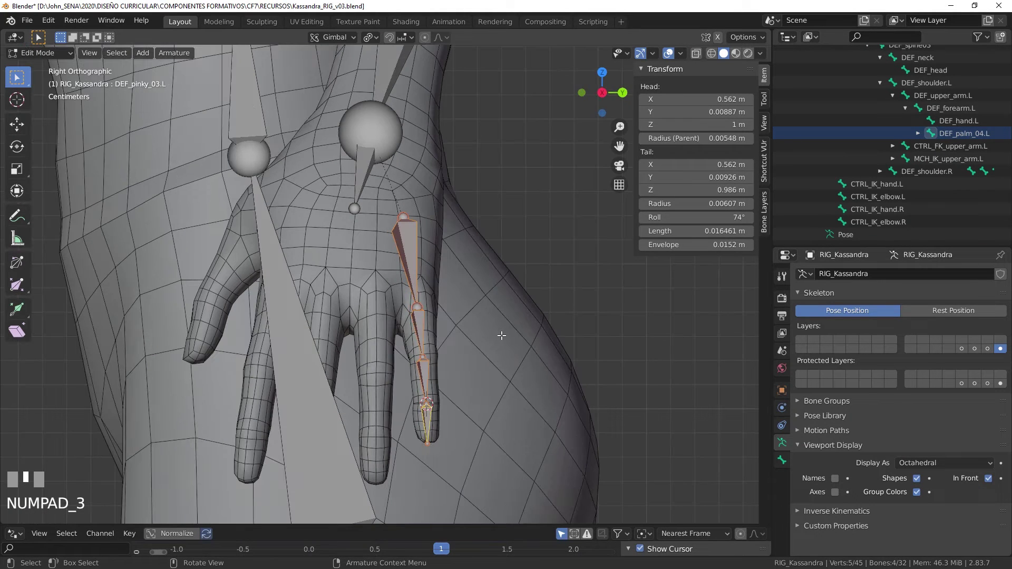
middle_click_drag(478, 320, 471, 290, "shift")
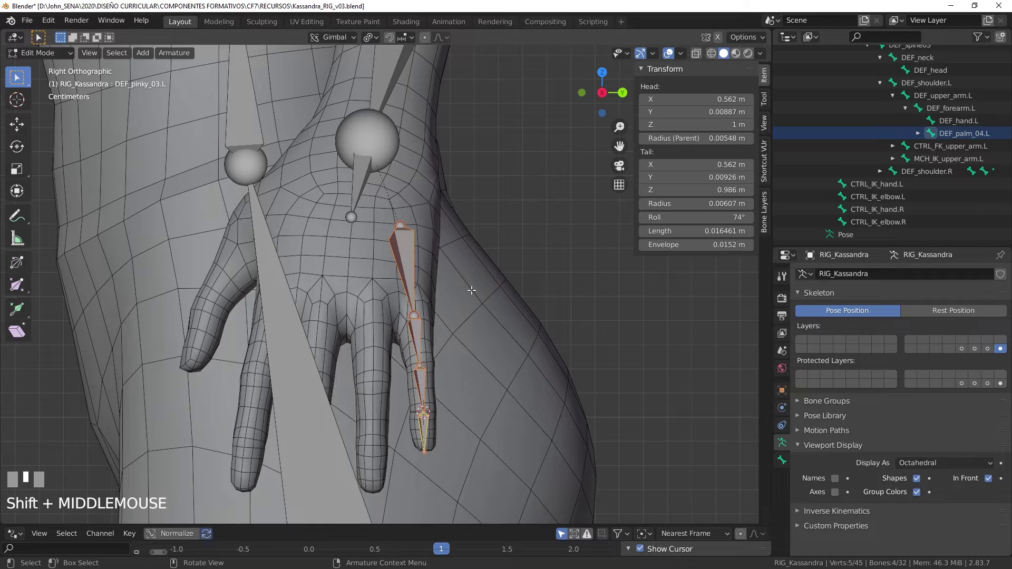
key("shift+d")
left_click(472, 290)
key("alt+space")
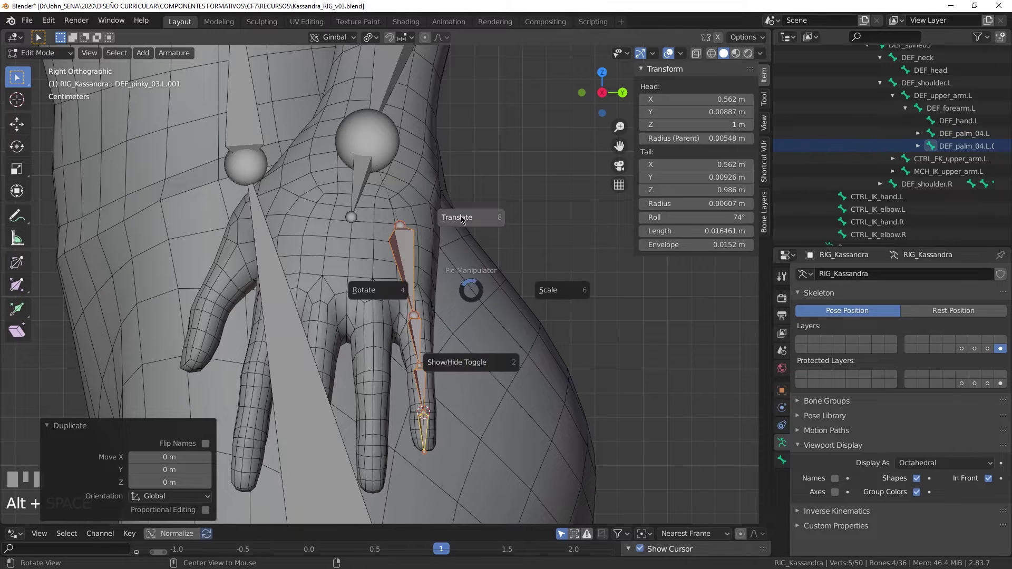
left_click(469, 284)
left_click_drag(469, 355, 448, 359)
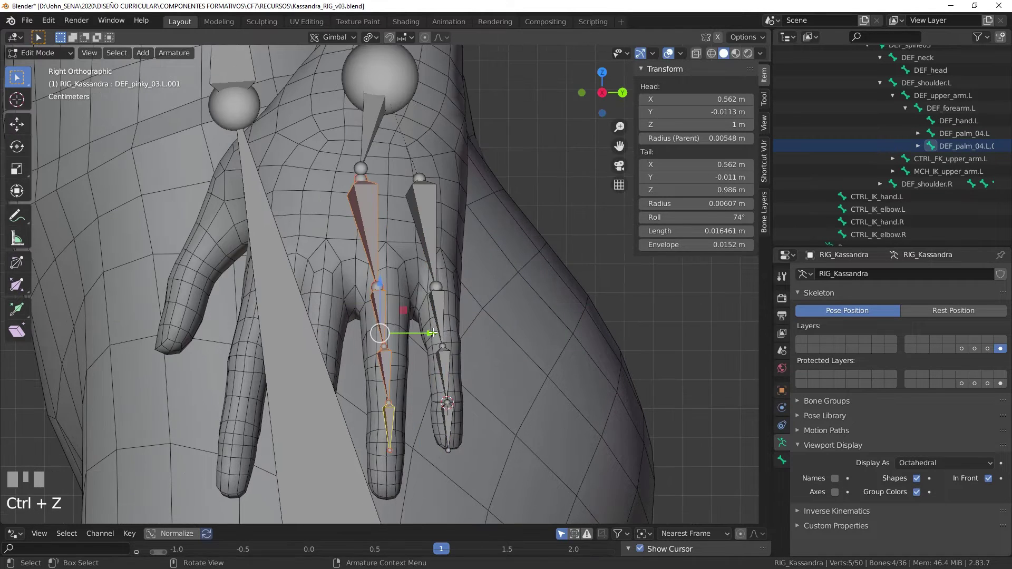
left_click_drag(435, 333, 437, 333)
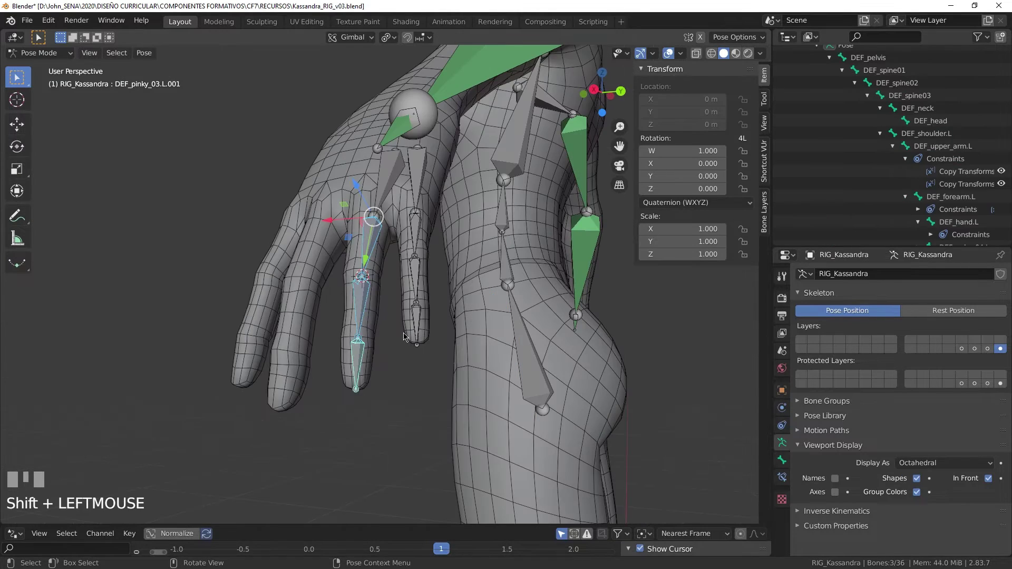
Step: Curl the ring finger's three phalanges together toward the palm by rotating them about the gimbal X axis
middle_click_drag(404, 343, 466, 317)
key("alt+space")
left_click(368, 312)
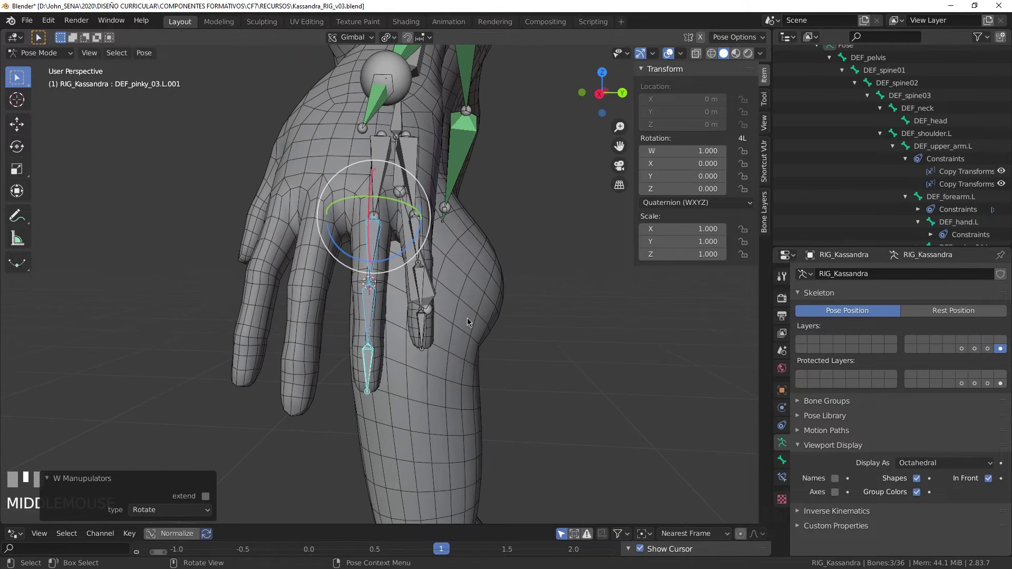
key("r")
key("x")
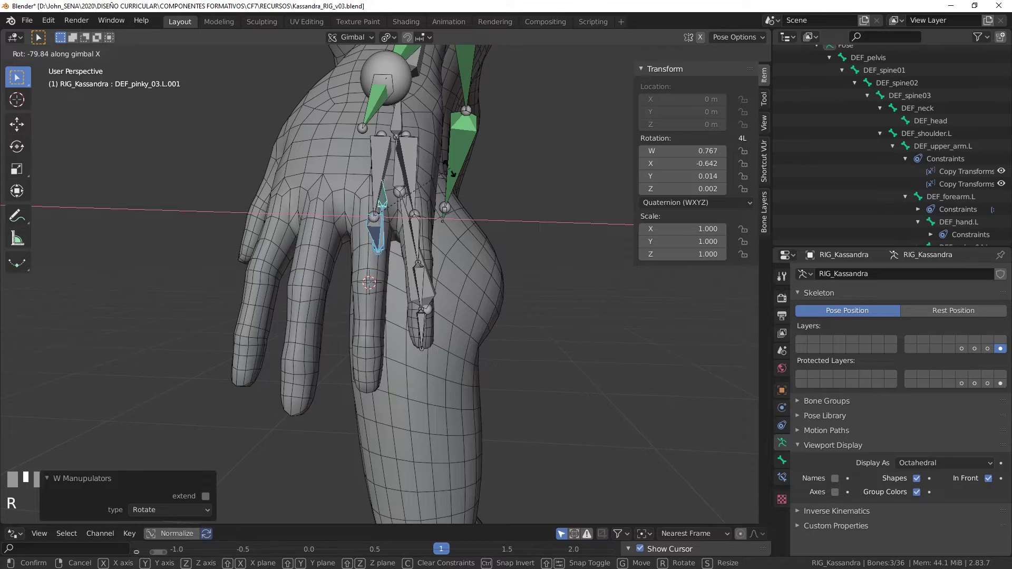
left_click(436, 168)
Step: Try rotating the ring finger's first phalanx about gimbal Z by 3.71° and by 3.21°, and undo these attempts
middle_click_drag(436, 172, 375, 243)
left_click(363, 245)
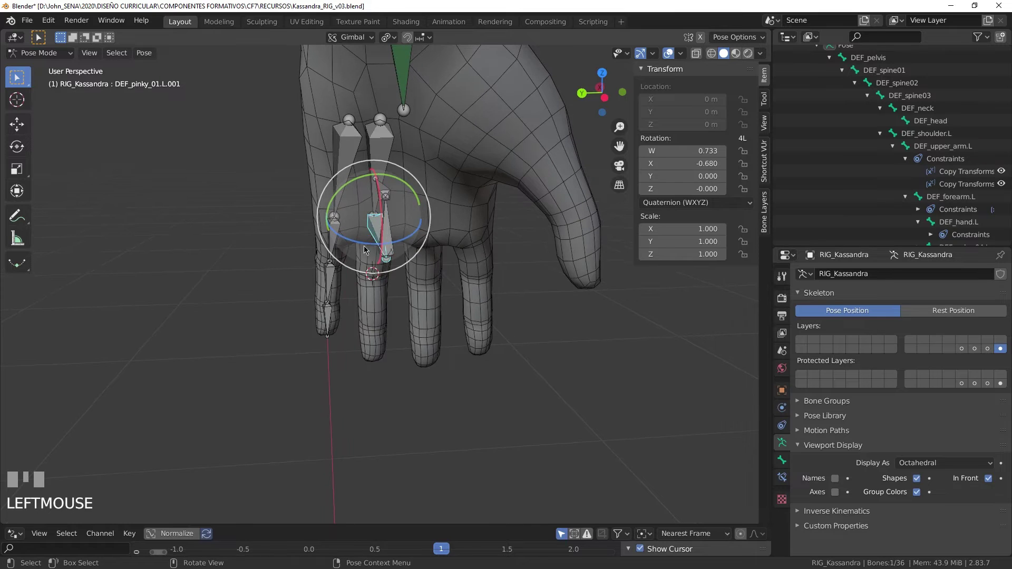
left_click_drag(363, 246, 350, 241)
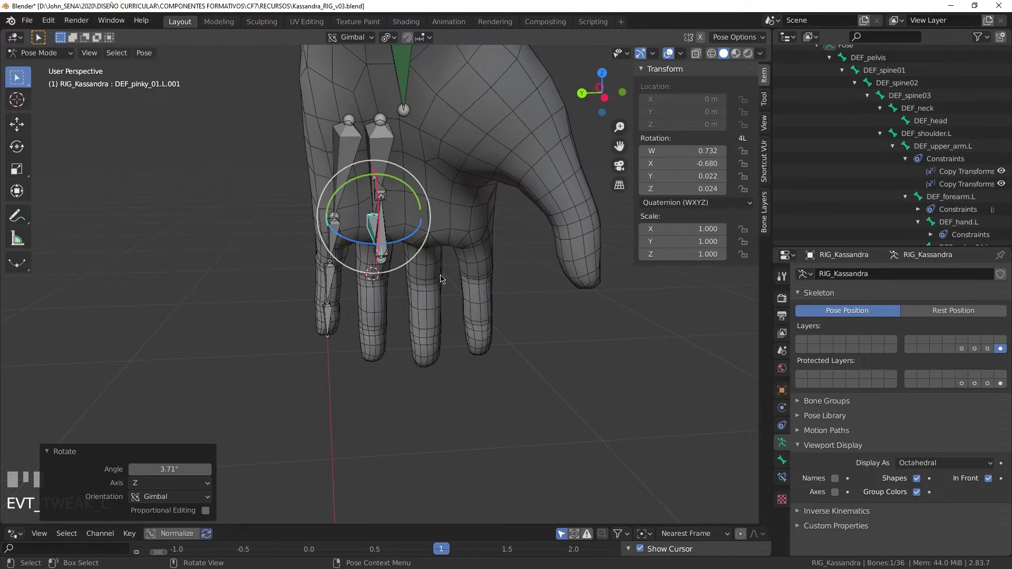
middle_click_drag(351, 243, 414, 258)
key("ctrl+z")
left_click_drag(407, 236, 428, 272)
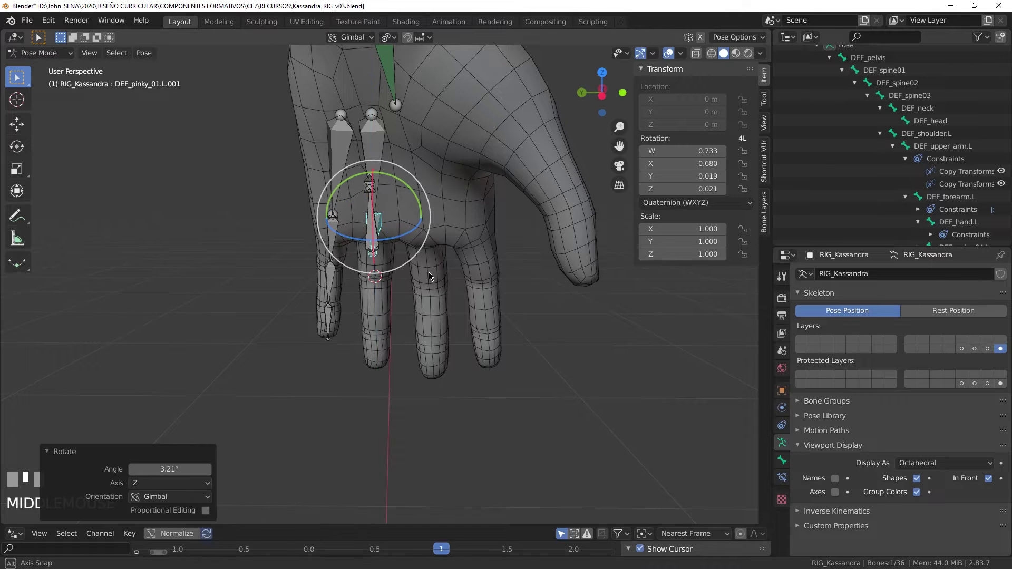
key("ctrl+z")
key("ctrl+z")
Step: In Edit Mode, rename the ring finger's metacarpal bone as DEF_palm_03.L
middle_click_drag(465, 298, 530, 309)
scroll(495, 316, "up", 3)
middle_click_drag(547, 345, 501, 187)
scroll(532, 337, "down", 2)
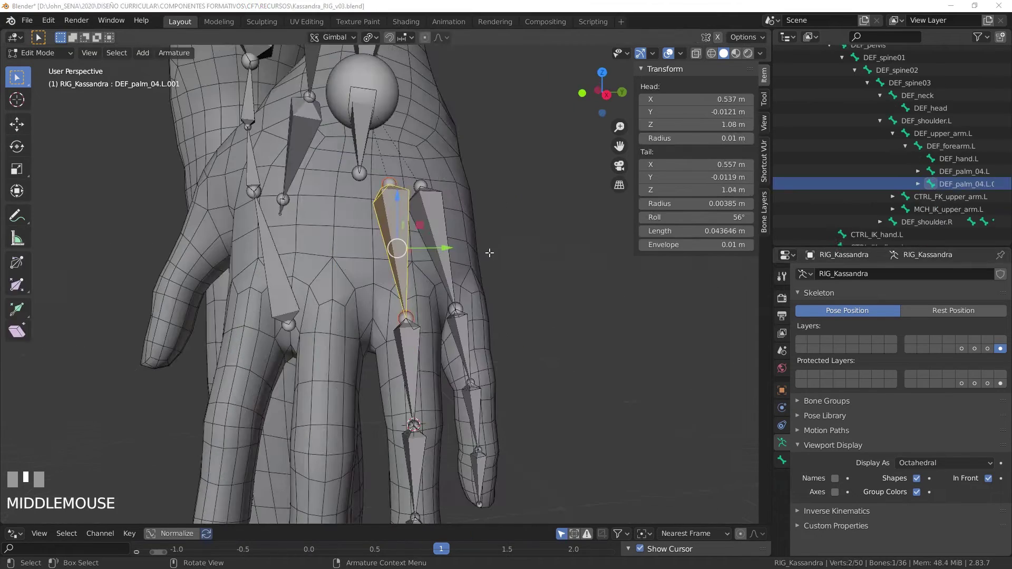
scroll(479, 268, "down", 2)
mouse_move(469, 295)
middle_mouse_down()
mouse_move(466, 287)
mouse_move(469, 295)
middle_mouse_up()
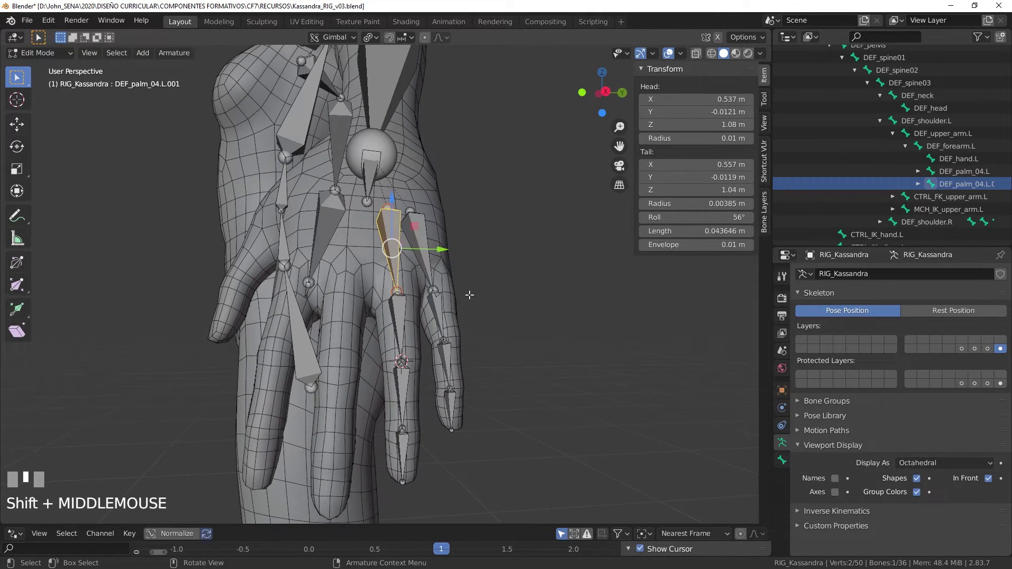
key("F2")
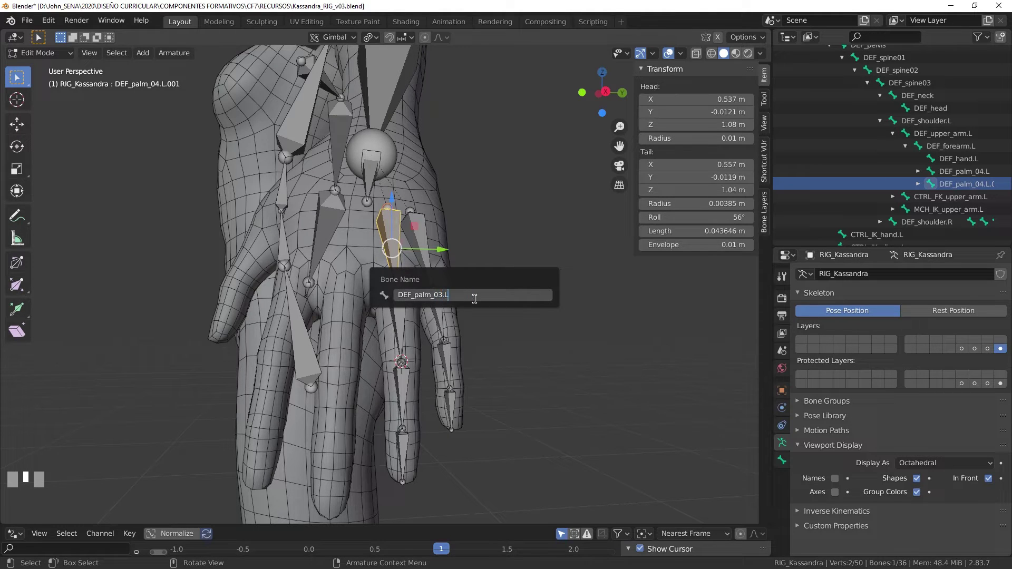
key("KP_Enter")
Step: Rename the ring finger's first phalanx as DEF_ring_01.L and its middle phalanx as DEF_ring_02.L
left_click(393, 329)
key("F2")
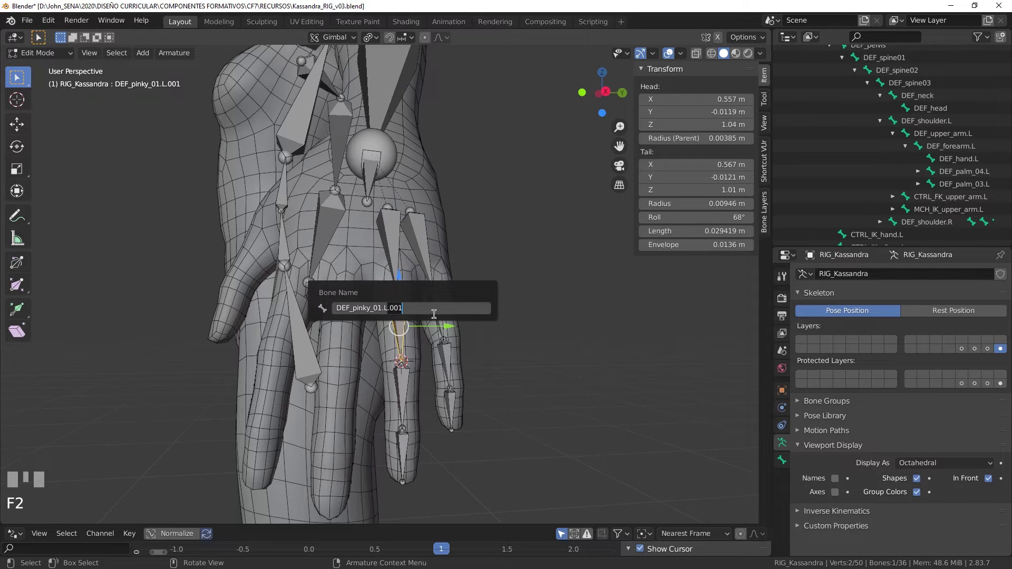
key("Return")
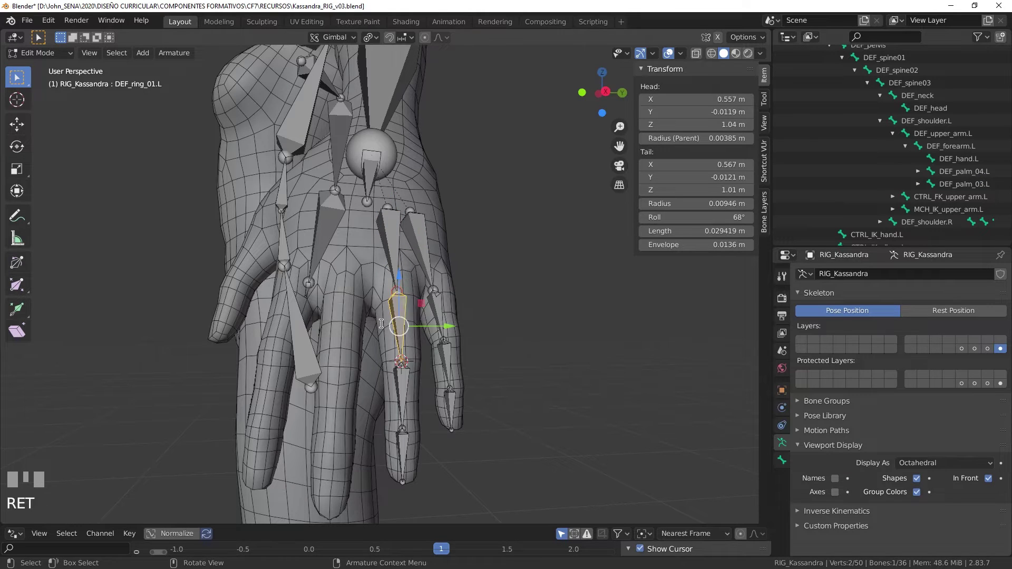
left_click(404, 388)
key("F2")
key("KP_Enter")
Step: Rename the ring finger's tip phalanx as DEF_ring_03.L
left_click(408, 454)
key("F2")
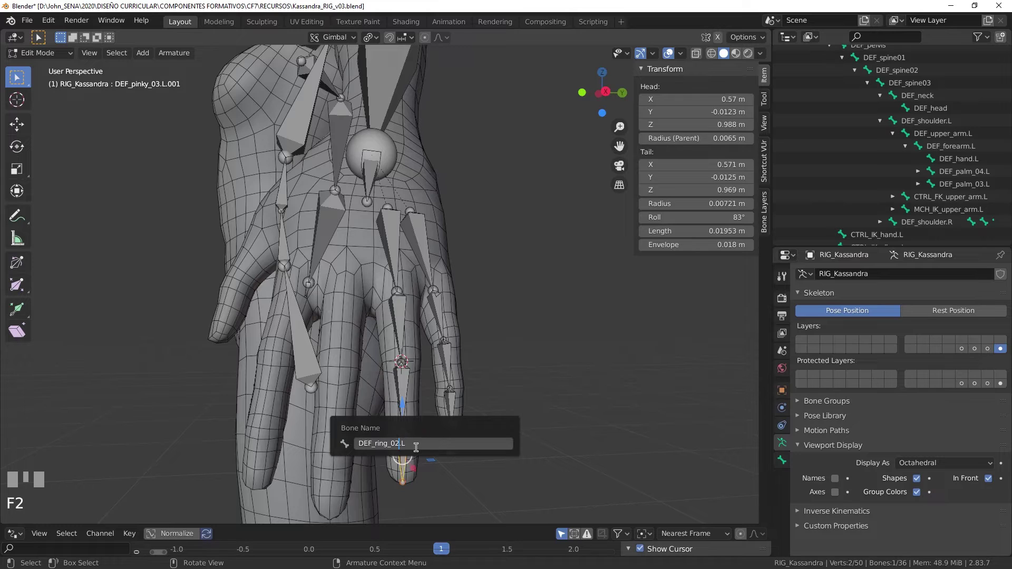
key("BackSpace")
type("3")
key("KP_Enter")
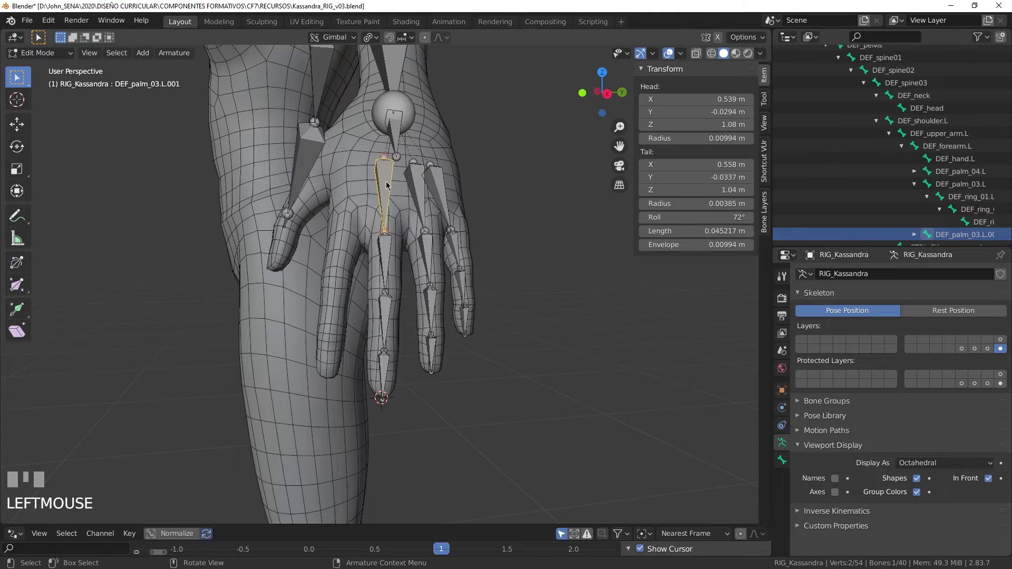
Step: Rename the middle finger's metacarpal as DEF_palm_02.L and its first phalanx as DEF_middle_01.L, copying the phalanx name
key("F2")
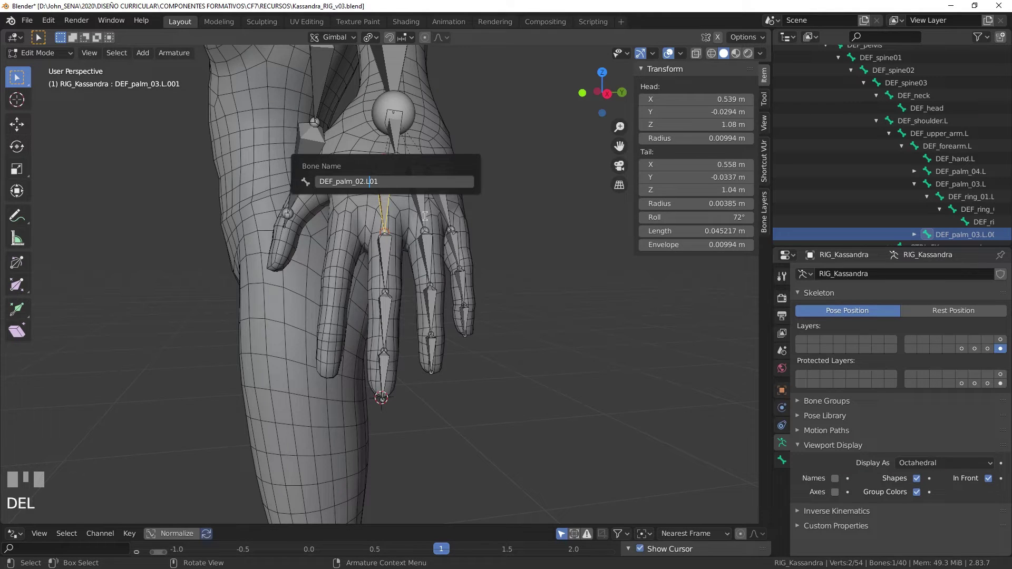
key("Return")
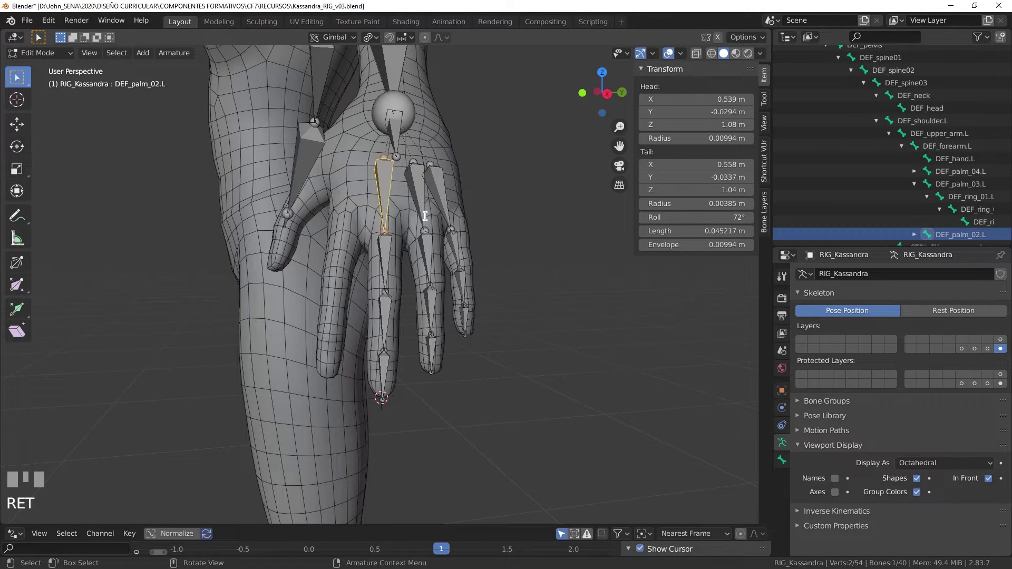
left_click(366, 247)
key("F2")
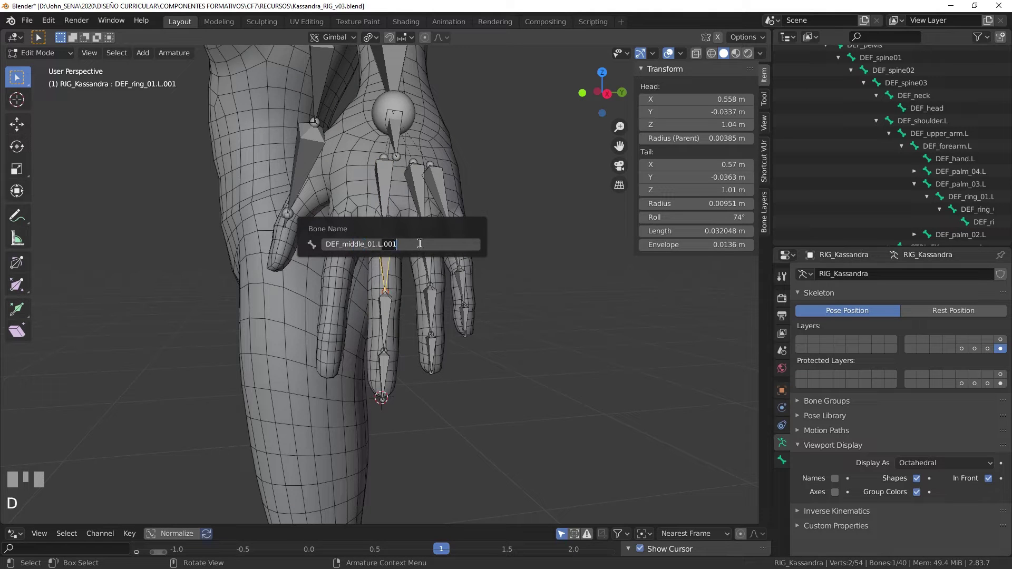
key("ctrl+a")
key("ctrl+c")
key("Return")
Step: Reuse the copied name to rename the middle finger's middle phalanx as DEF_middle_02.L and its tip phalanx as DEF_middle_03.L
left_click(378, 322)
key("F2")
key("ctrl+v")
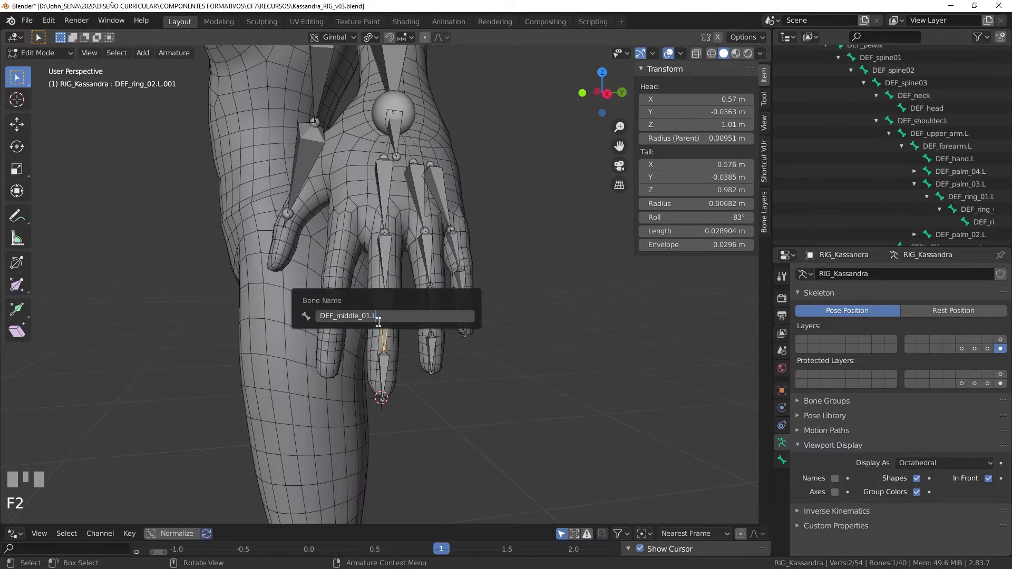
key("Return")
left_click(382, 368)
key("F2")
key("ctrl+v")
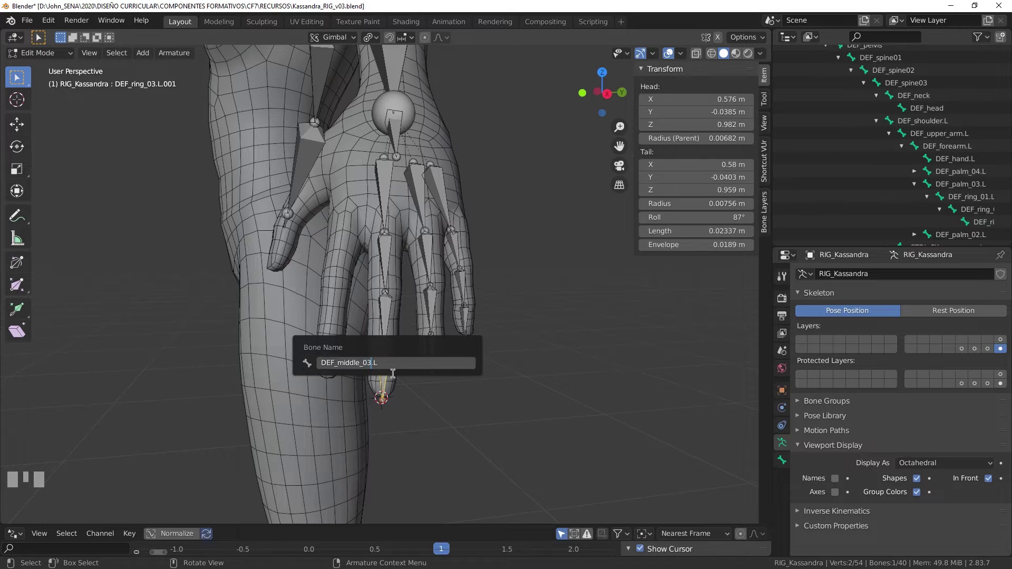
key("Return")
Step: Select the middle and ring finger phalanges one after another to check their names
left_click(385, 322)
left_click(384, 262)
left_click(385, 316)
left_click(427, 259)
left_click(431, 308)
left_click(432, 351)
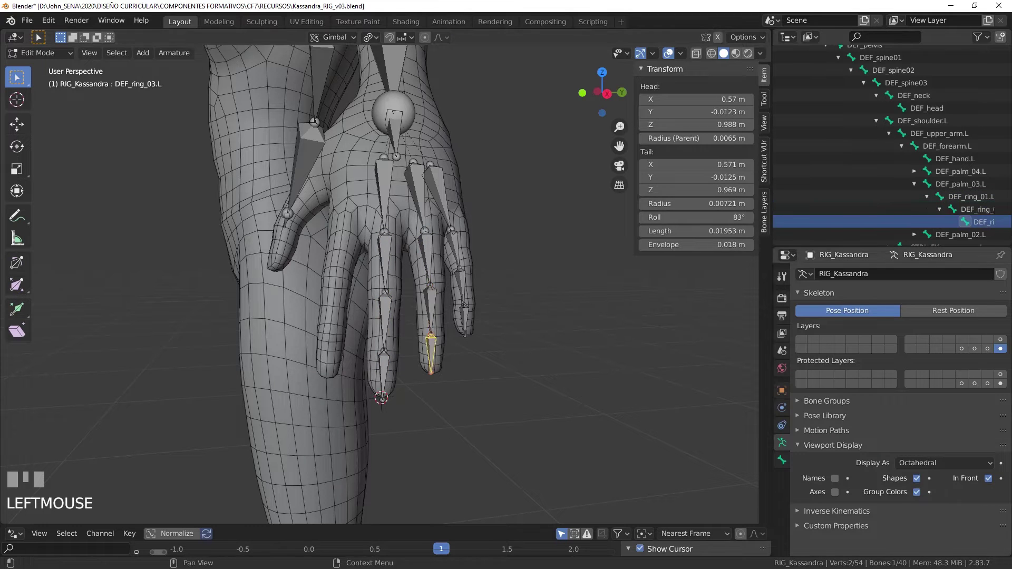
Step: In Pose Mode, frame the left ring finger's first phalanx and examine how the curled finger bones line up over the palm
middle_click_drag(384, 302, 282, 299)
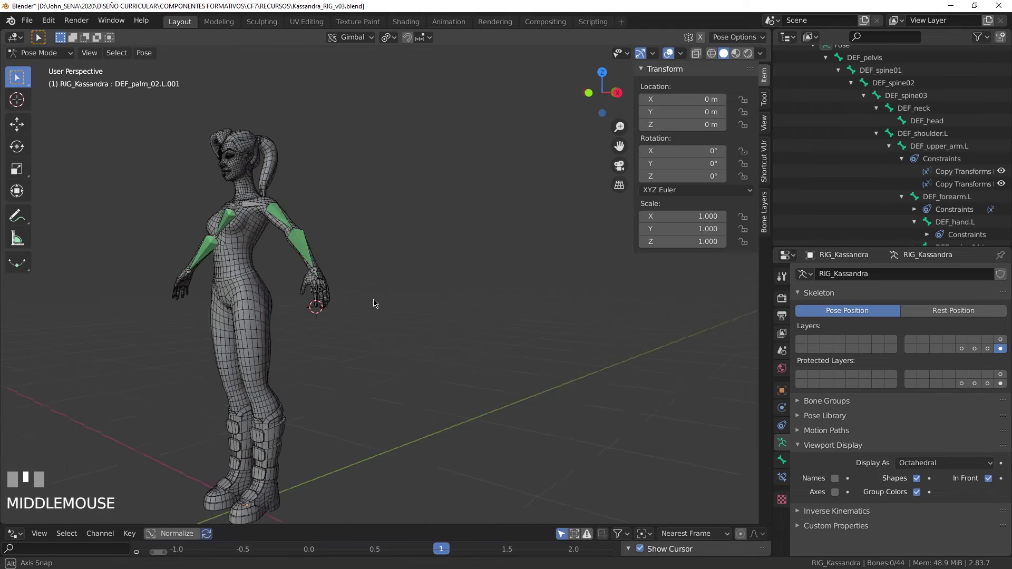
scroll(282, 298, "up", 1)
left_click(309, 290)
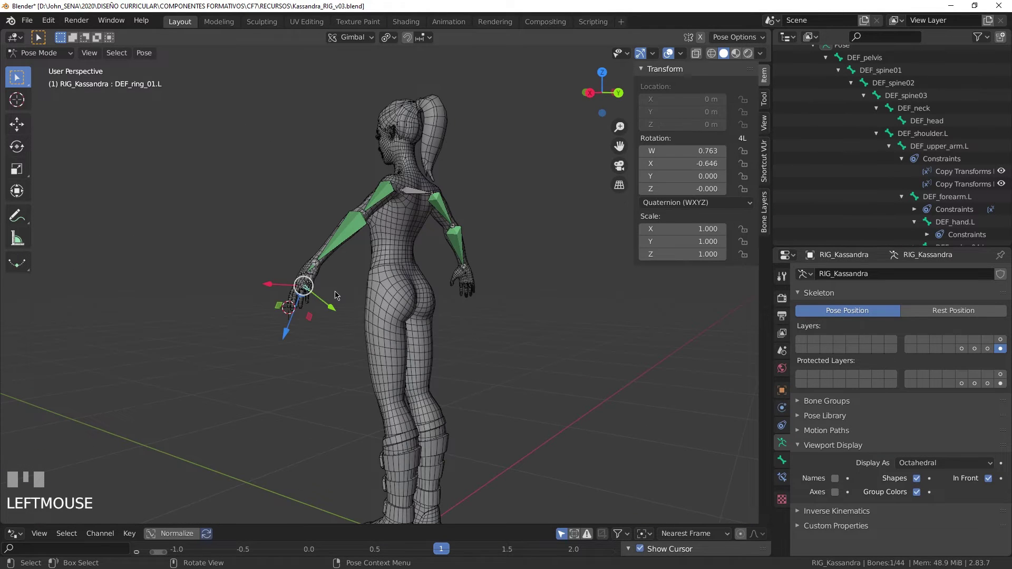
key("KP_Decimal")
scroll(334, 291, "down", 4)
middle_click_drag(369, 311, 470, 339)
scroll(469, 318, "down", 2)
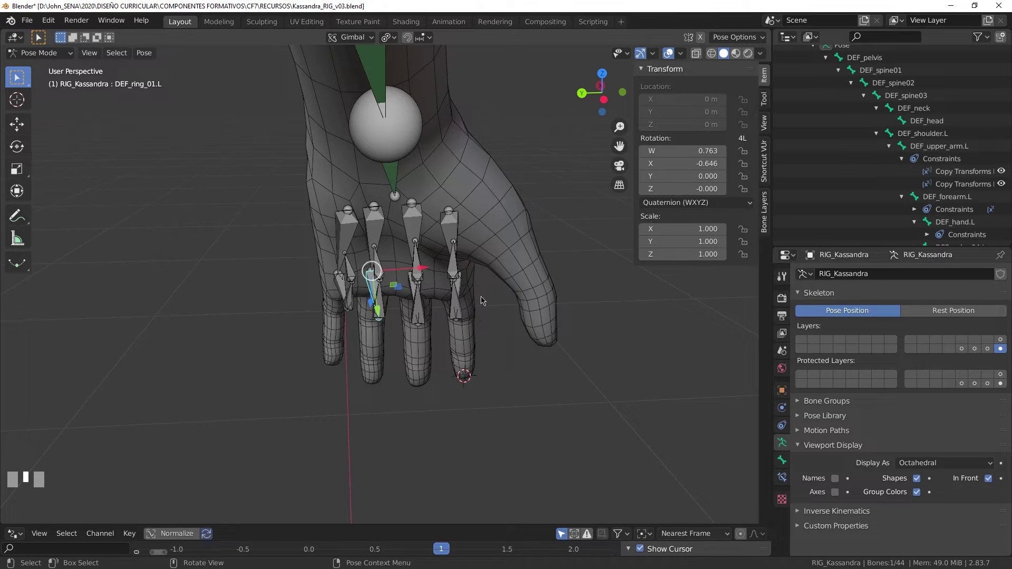
scroll(463, 282, "up", 1)
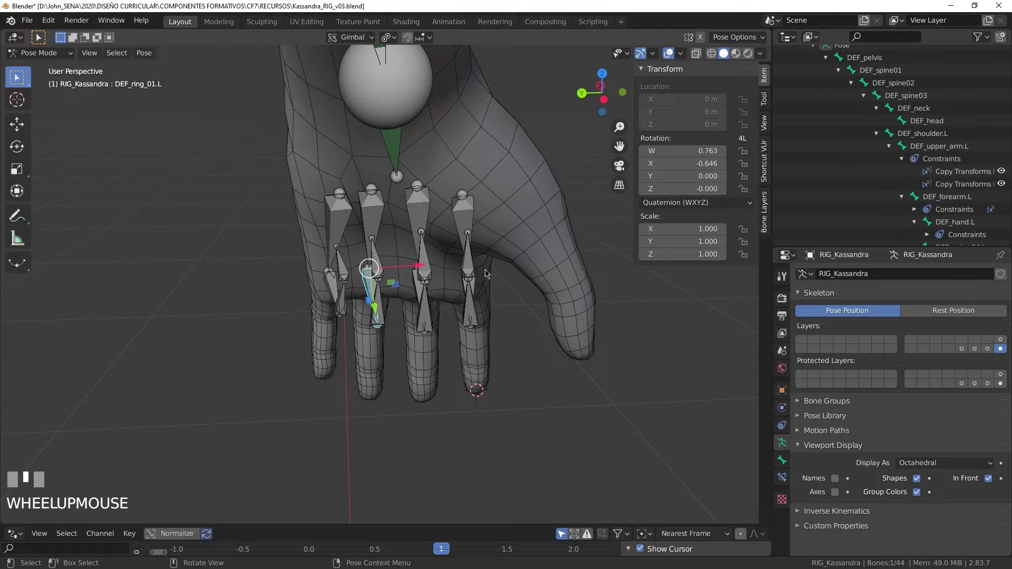
middle_click_drag(538, 308, 510, 299)
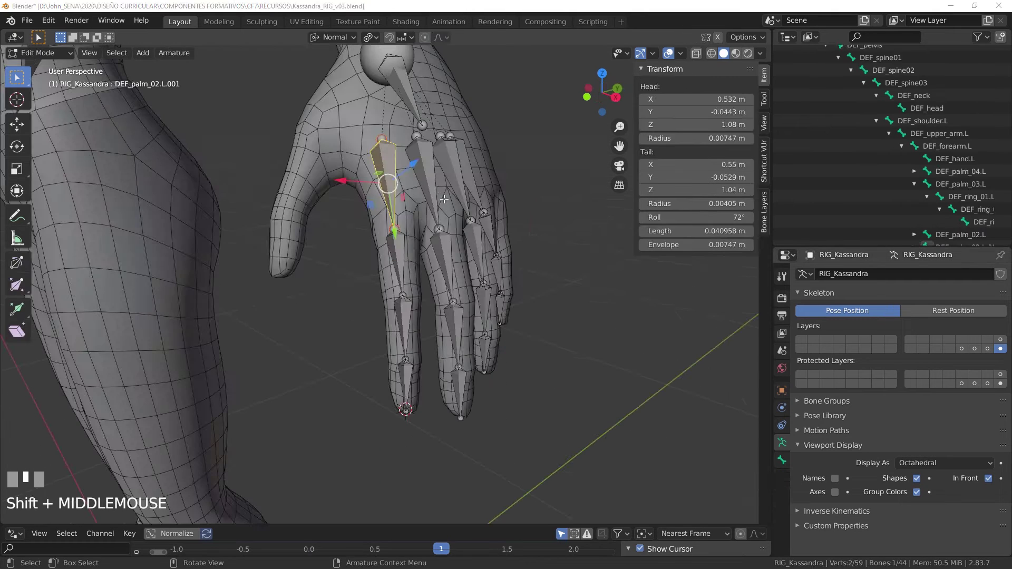
Step: In Edit Mode, rename the index finger's metacarpal as DEF_palm_01.L and its first phalanx as DEF_index_01.L
left_click(383, 167)
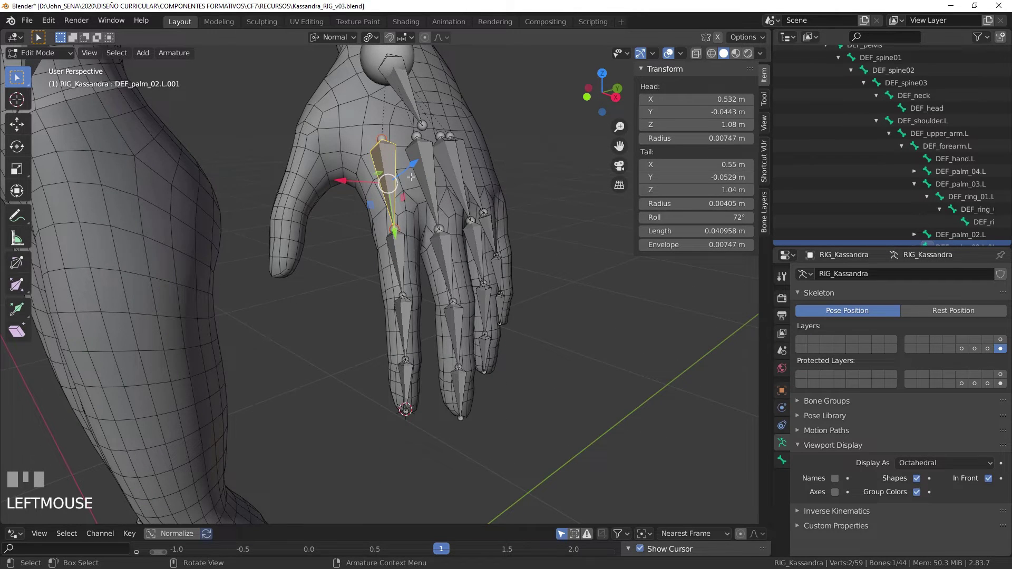
key("F2")
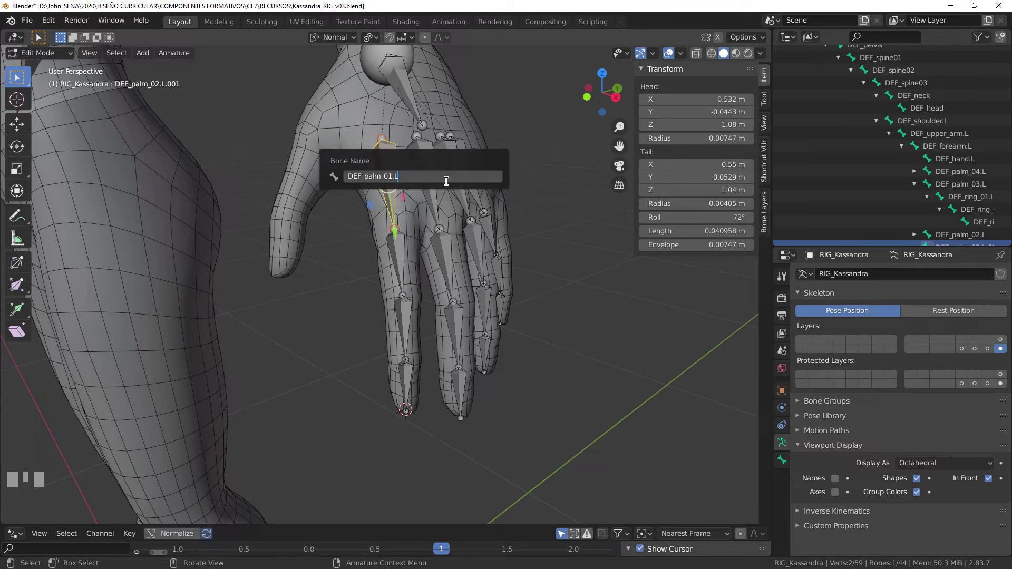
key("KP_Enter")
left_click(408, 250)
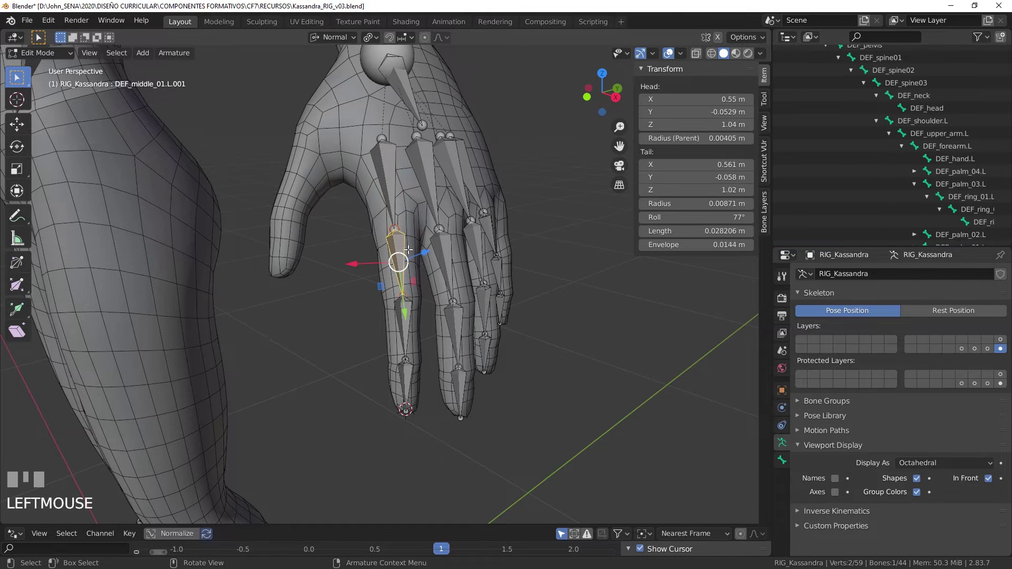
key("F2")
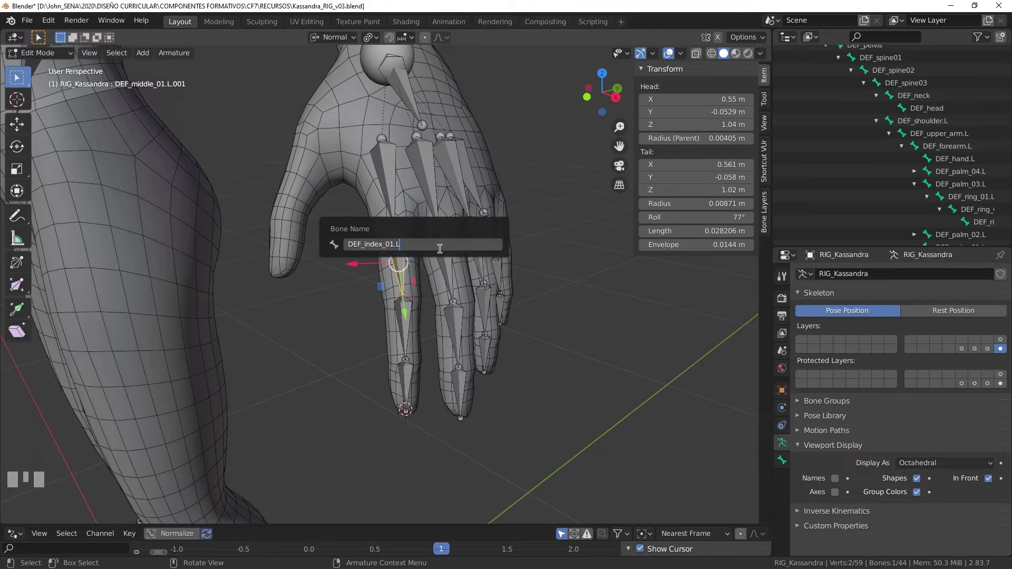
key("Return")
Step: Rename the index finger's middle and tip phalanges, reusing the DEF_index_01.L name with the next consecutive numbers
left_click(399, 331)
key("F2")
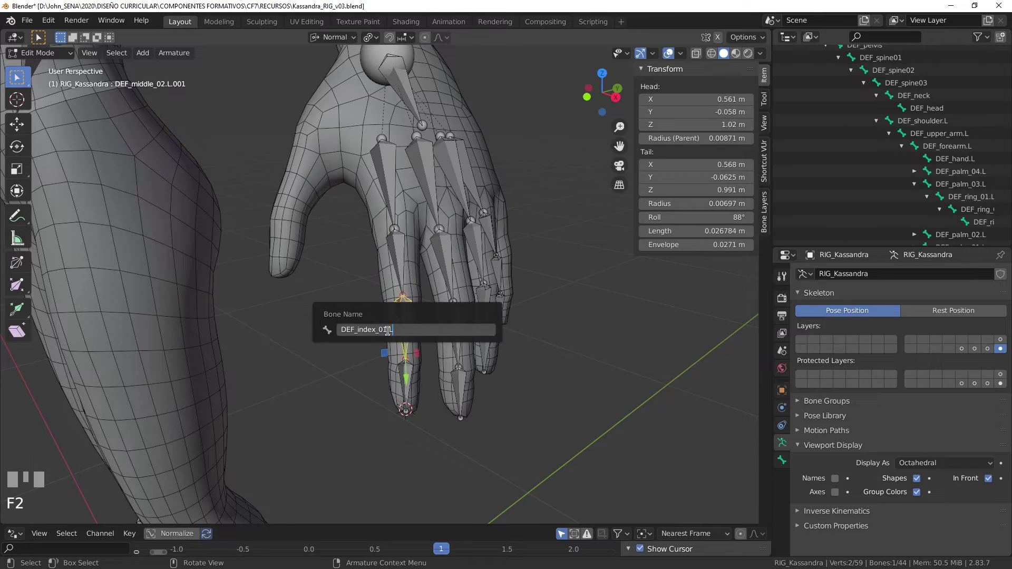
key("KP_Enter")
left_click(405, 382)
key("F2")
key("KP_Enter")
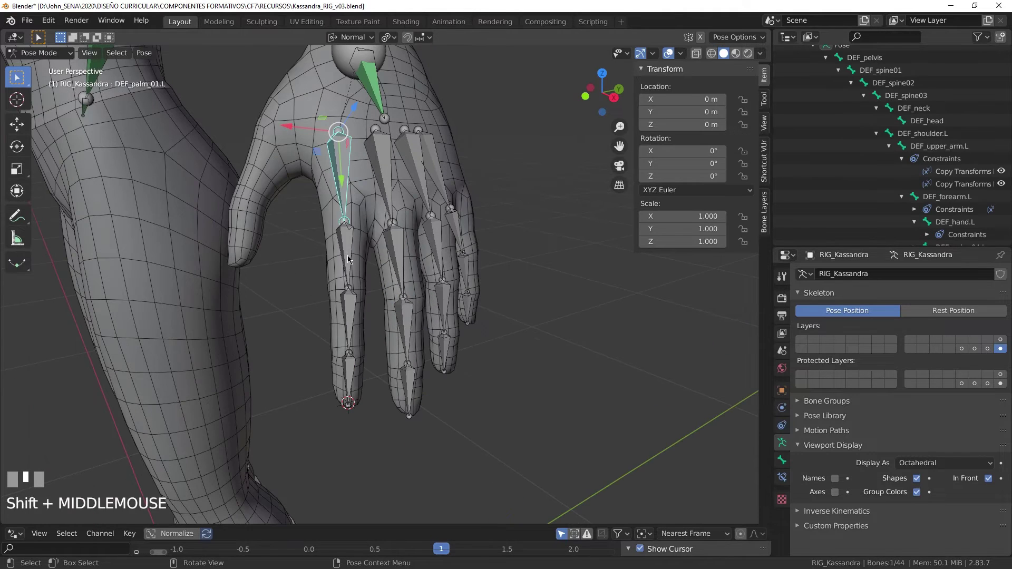
Step: Select the first phalanges of the index, middle, ring and pinky fingers one after another to check their names
left_click(348, 272)
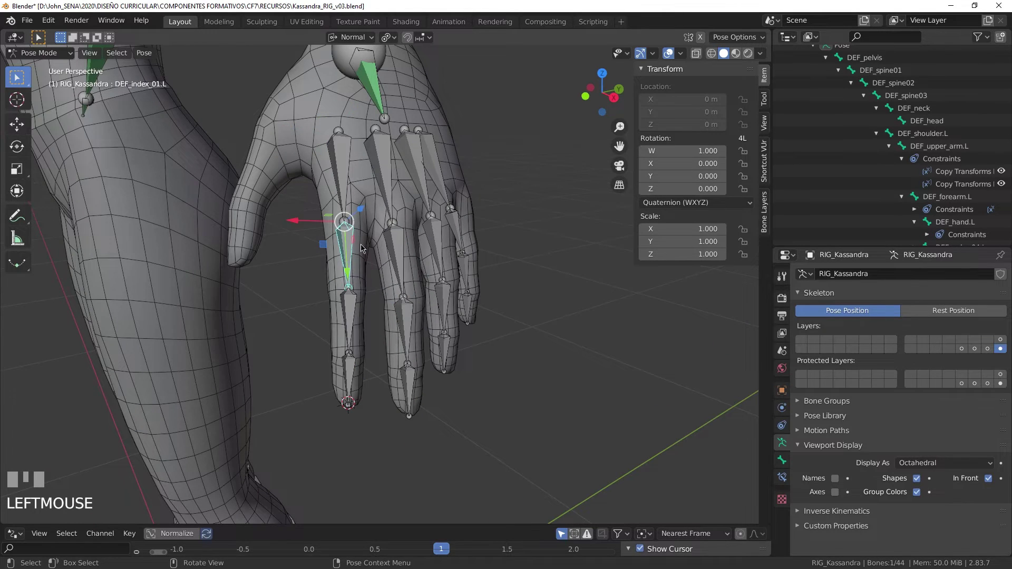
left_click(398, 244)
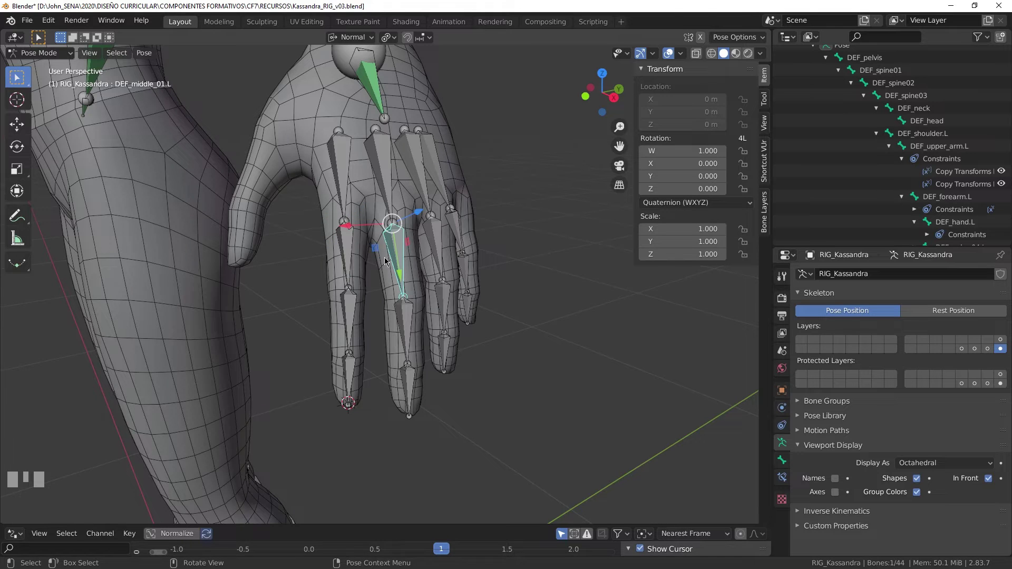
left_click(440, 240)
mouse_move(463, 259)
middle_mouse_down("shift")
mouse_move(437, 269)
mouse_move(473, 270)
middle_mouse_up("shift")
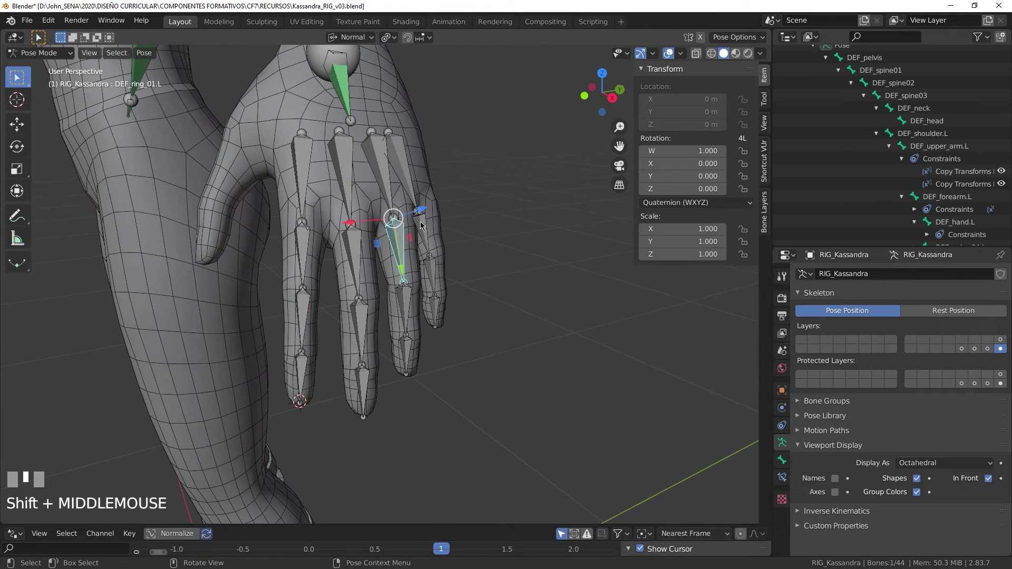
left_click(423, 234)
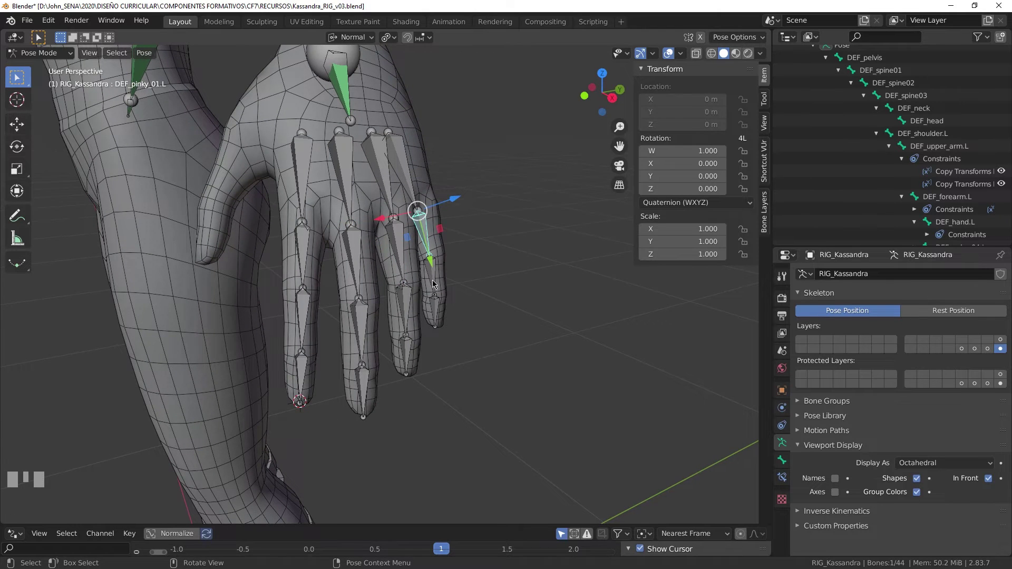
left_click(435, 301)
Step: Add a thumb metacarpal by duplicating the palm bone and snap its head to the 3D cursor at the base of the thumb
middle_click_drag(298, 187, 416, 241, "shift")
scroll(447, 244, "up", 2)
key("Tab")
left_click(417, 242)
key("Tab")
left_click(307, 268)
key("1")
left_click(302, 243)
middle_click_drag(317, 258, 401, 232, "shift")
key("Tab")
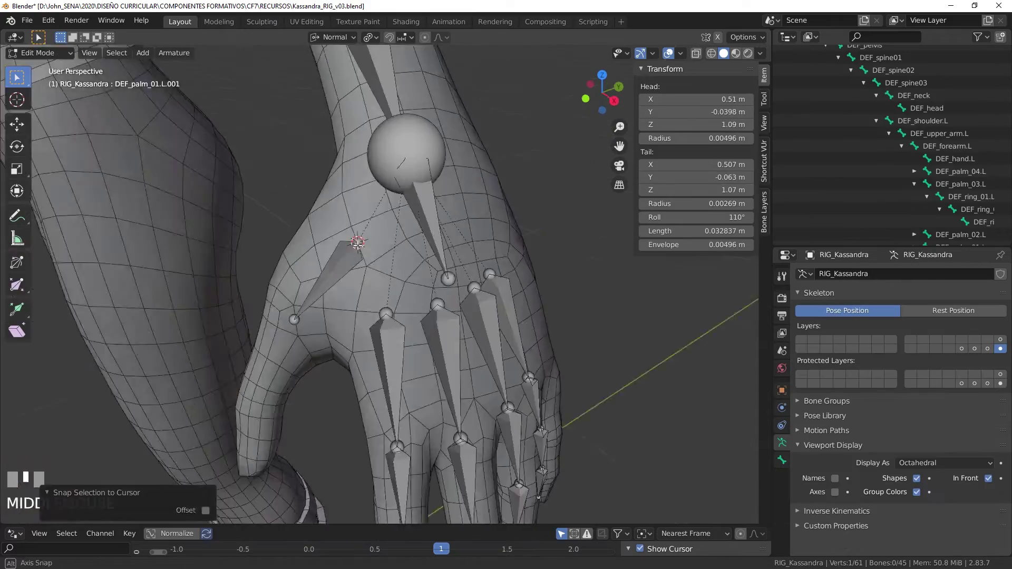
Step: Select body mesh vertices around the thumb's base knuckle, centre the 3D cursor on them and snap the thumb metacarpal's tail there
middle_click_drag(357, 243, 301, 186, "shift")
scroll(301, 185, "down", 2)
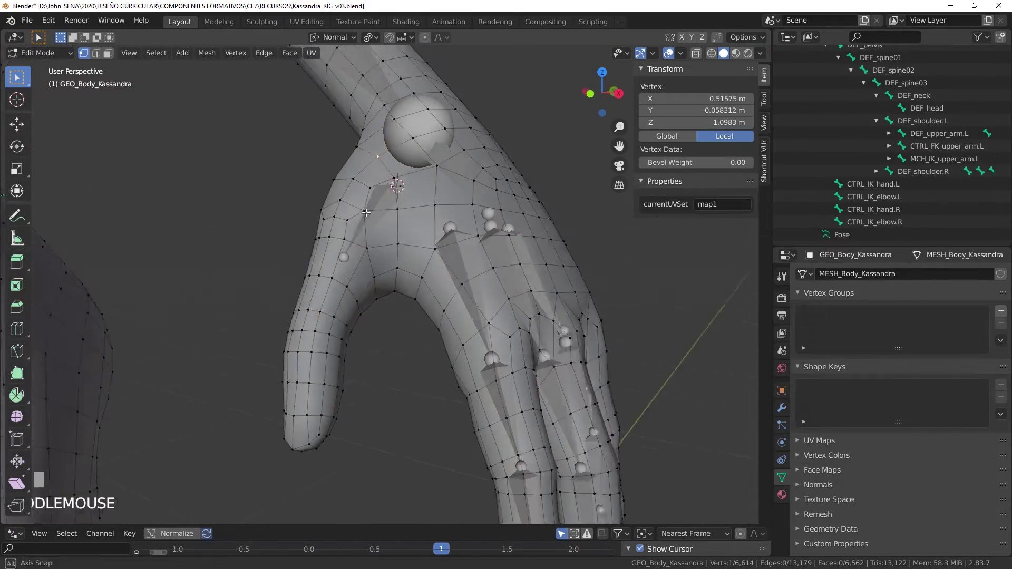
left_click(329, 224, "shift")
middle_click_drag(329, 225, 416, 195)
left_click(285, 203, "shift")
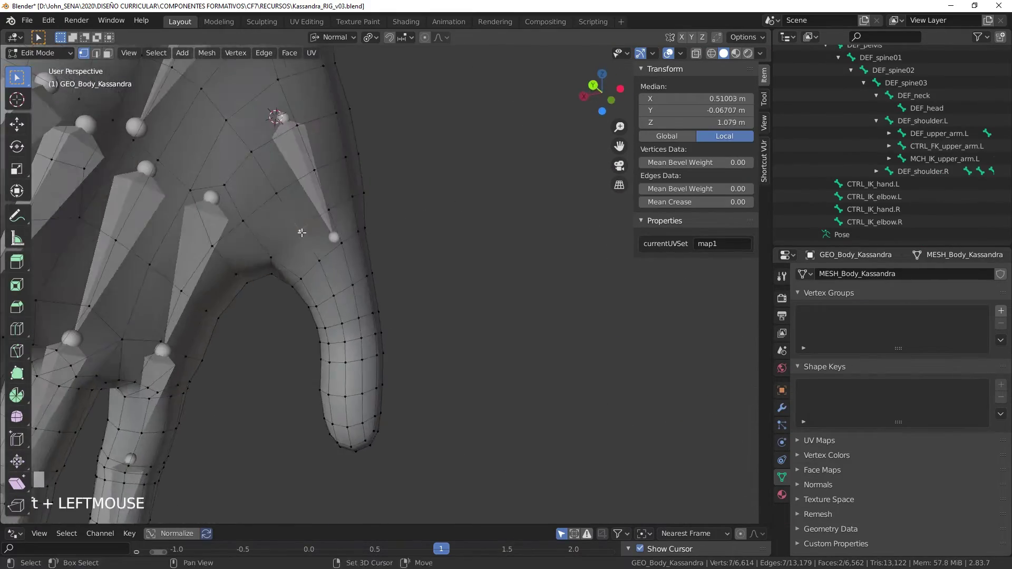
left_click(296, 174, "shift")
middle_click_drag(296, 173, 567, 102)
middle_click_drag(527, 200, 406, 230)
key("shift+s")
left_click(408, 306)
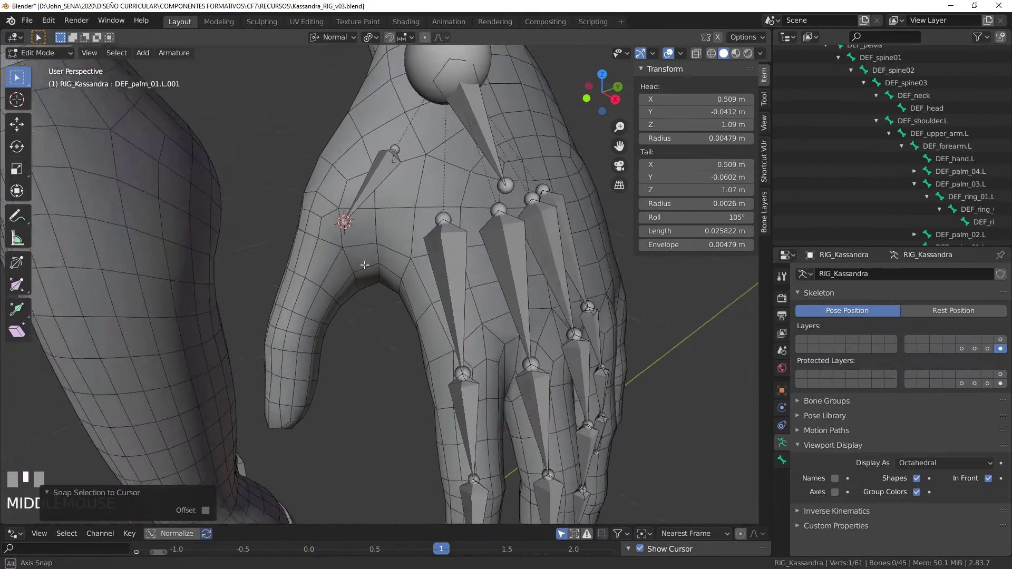
Step: Extrude two phalanx bones from the thumb metacarpal, placing their joints at the thumb's middle knuckle and tip using mesh loops
key("e")
left_click(320, 265)
key("e")
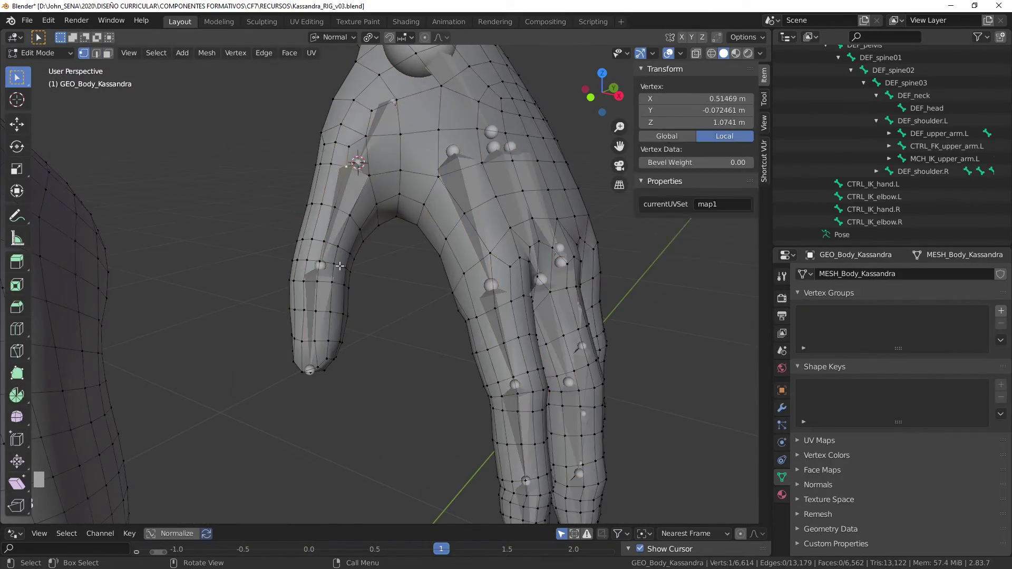
key("Tab")
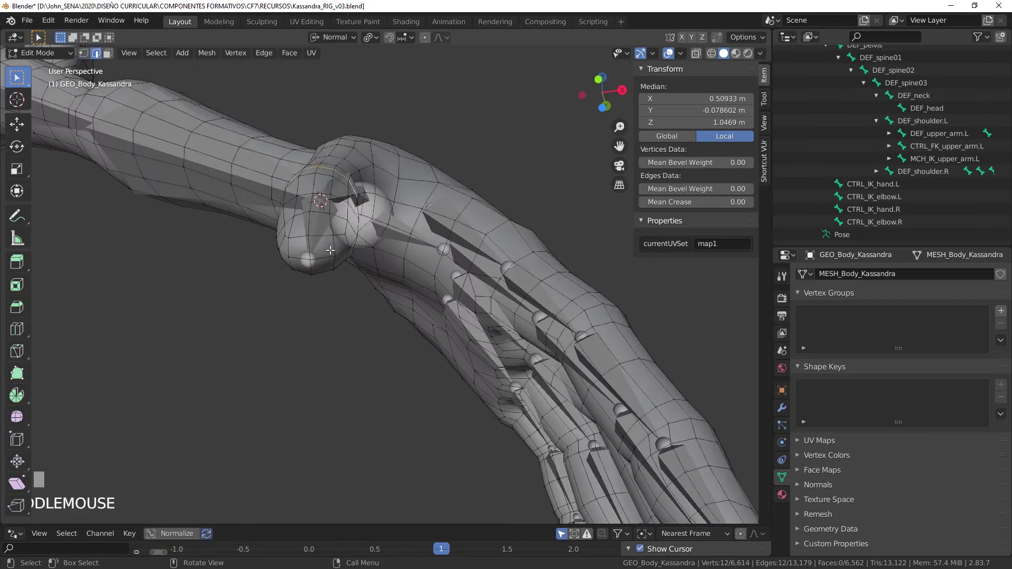
key("shift+s")
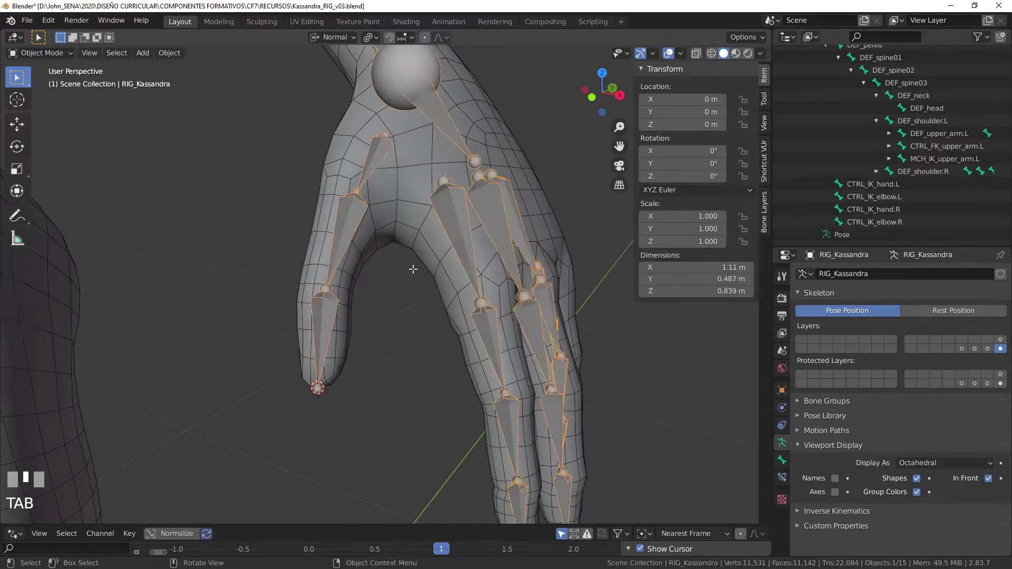
middle_click_drag(413, 271, 718, 280, "shift")
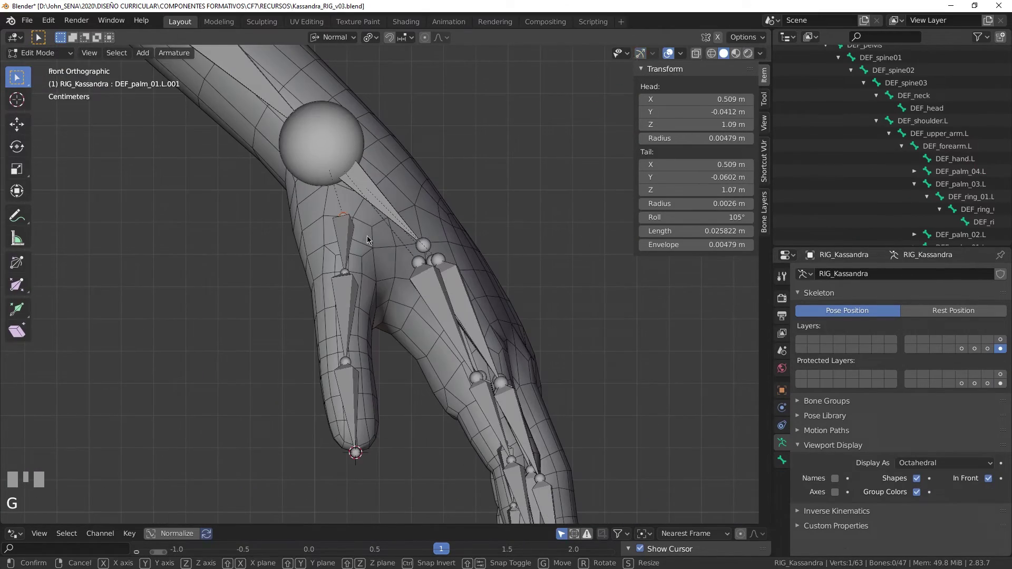
Step: Nudge the thumb metacarpal's head and its base knuckle joint sideways to centre them inside the thumb mesh
key("g")
left_click(315, 234)
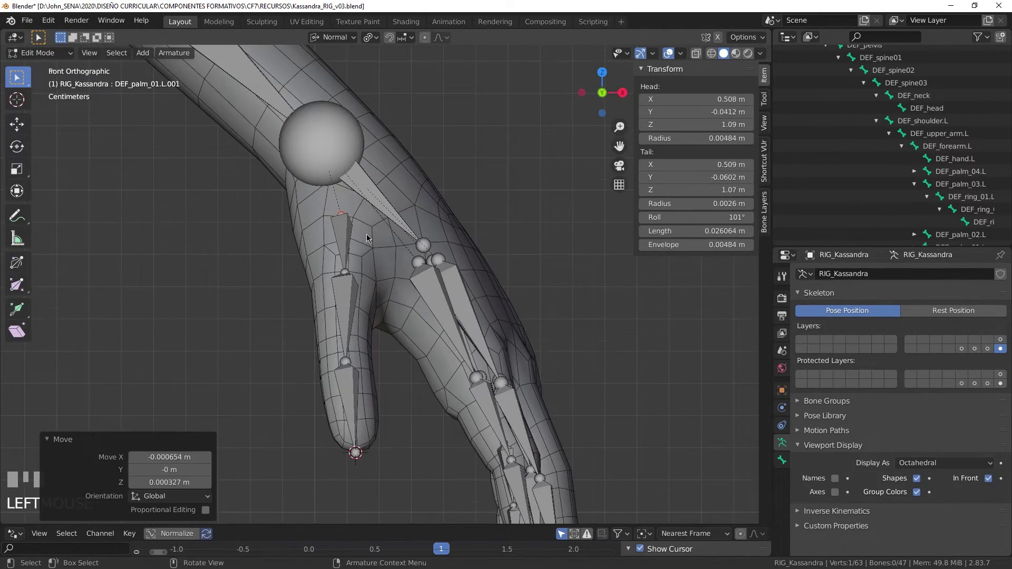
key("g")
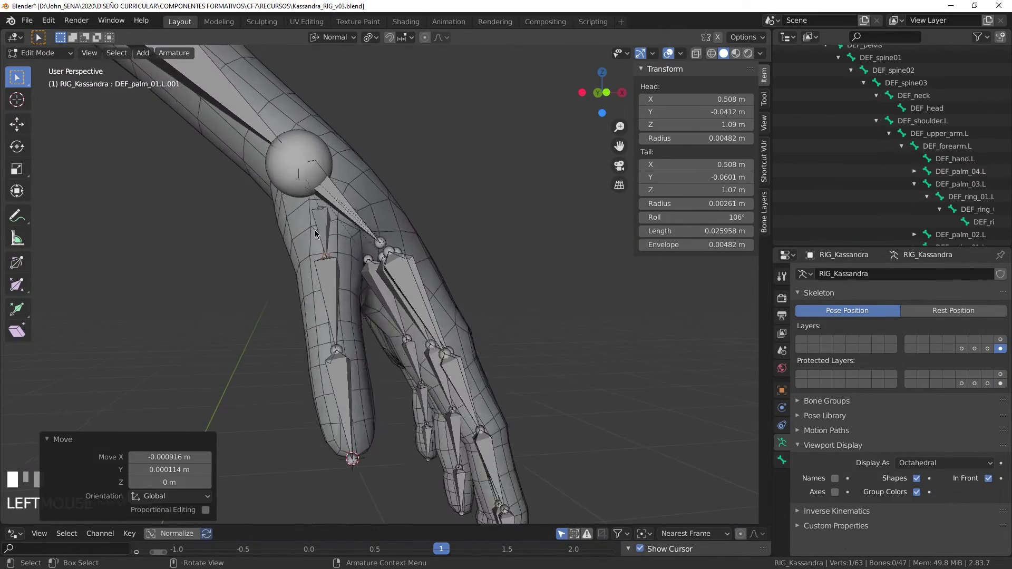
left_click(340, 208)
left_click(350, 293)
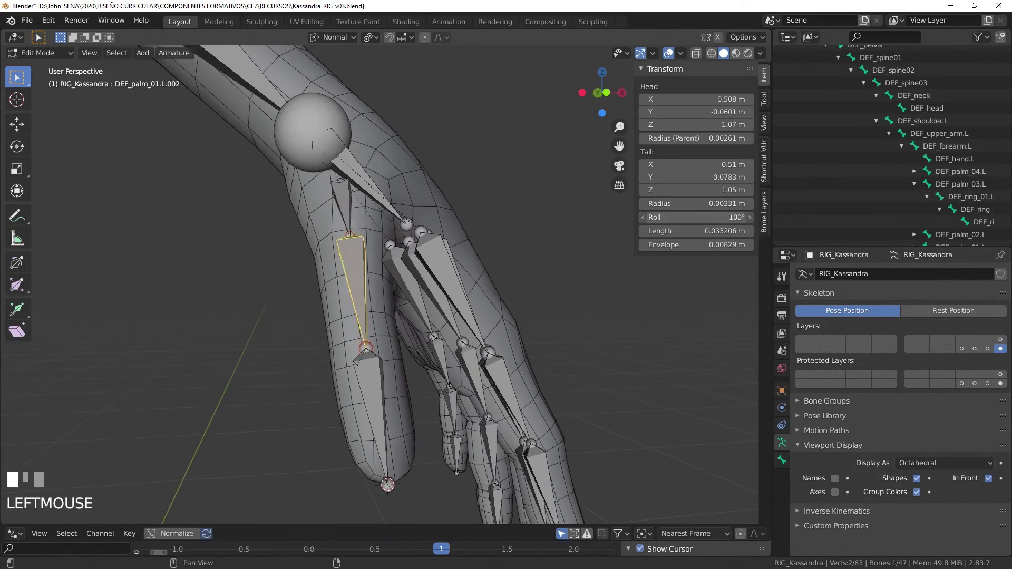
Step: Move the thumb metacarpal's head closer to the wrist, working in the orthographic views
left_click(341, 208)
middle_click_drag(363, 274, 406, 258)
left_click(348, 206)
key("KP_7")
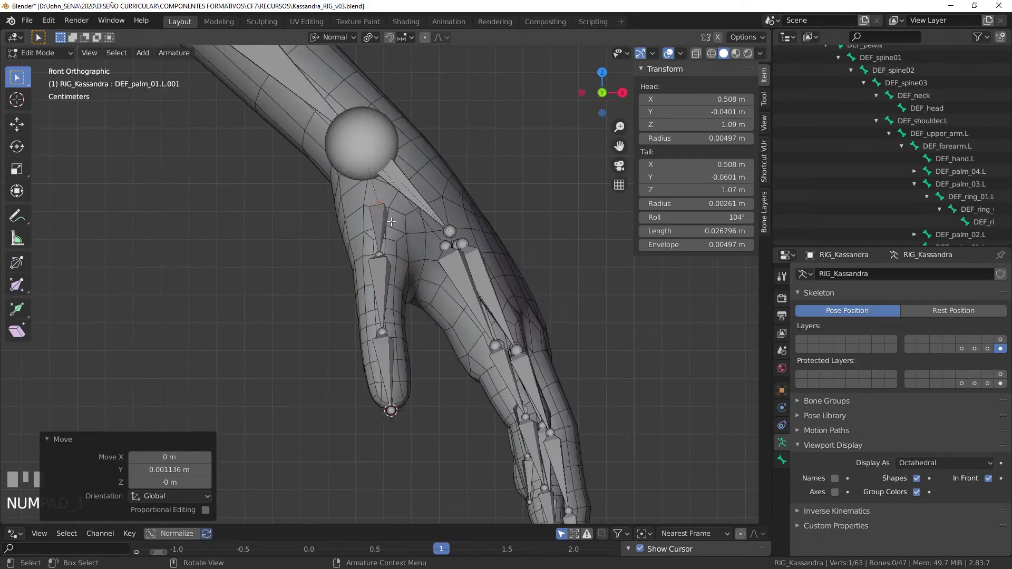
key("g")
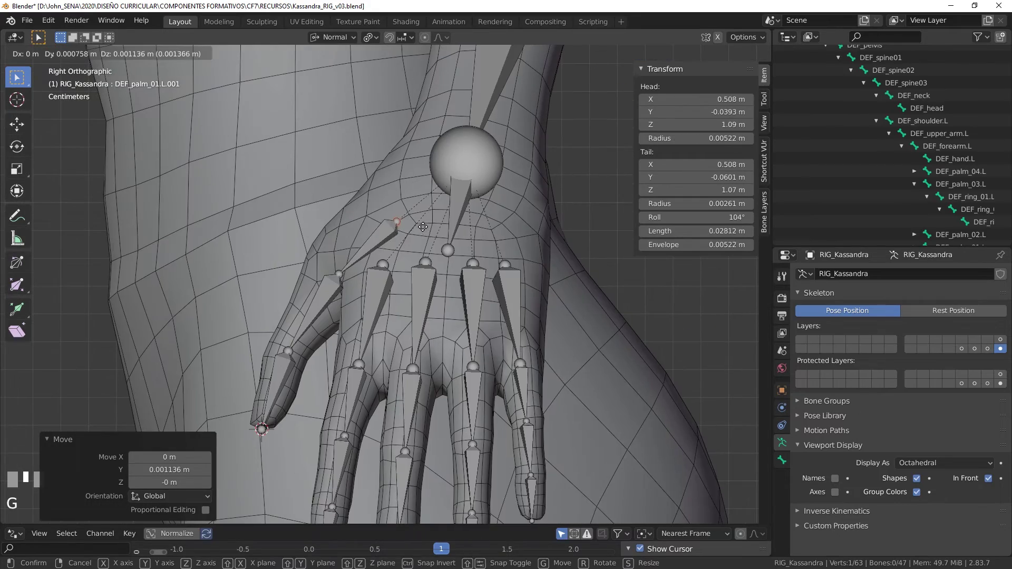
left_click(436, 253)
Step: In the front view, adjust the thumb's base knuckle joint and middle joint so the chain runs through the thumb's centre
key("KP_7")
middle_click_drag(437, 254, 369, 253)
key("KP_1")
key("g")
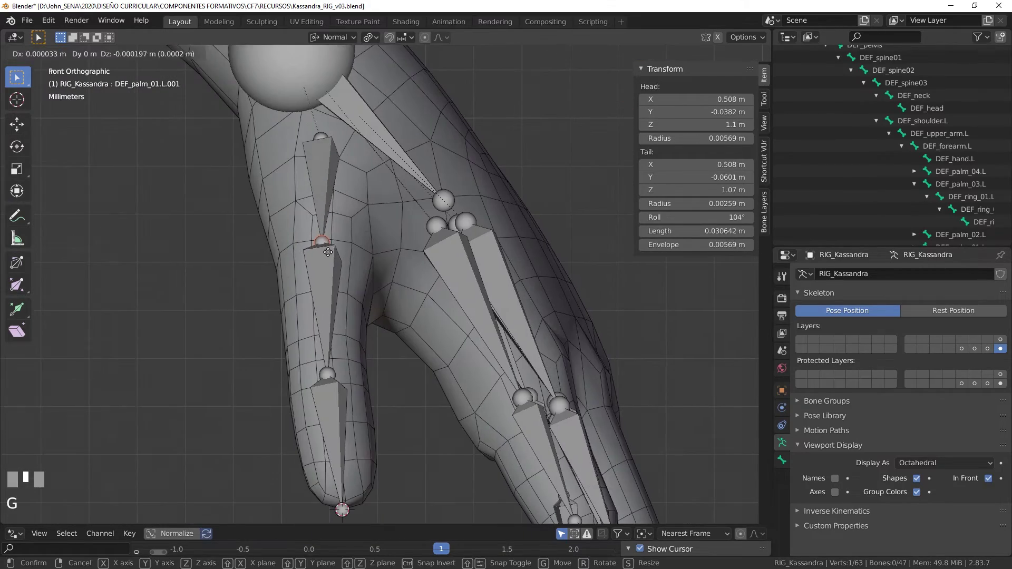
left_click(332, 237)
left_click(331, 317)
key("g")
left_click(341, 284)
Step: In the side view, fine-tune the position of the thumb's base knuckle joint
key("KP_1")
key("KP_3")
left_click(416, 190)
key("g")
left_click(419, 198)
scroll(401, 222, "down", 2)
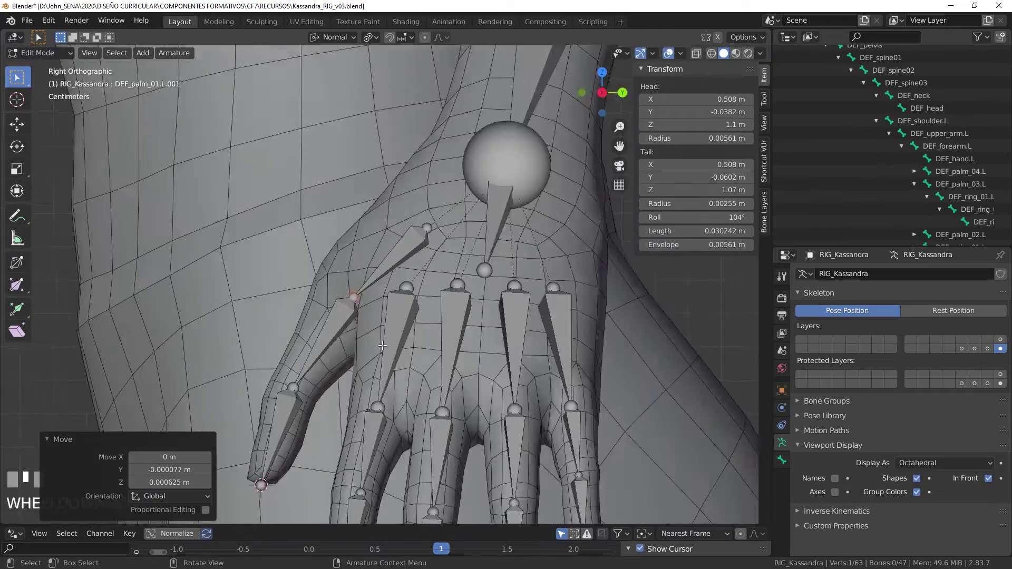
Step: Lower the thumb metacarpal's bone roll and set the roll of both thumb phalanges to 90°
middle_click_drag(363, 253, 464, 264)
left_click(366, 222)
left_click_drag(695, 217, 680, 217)
left_click(372, 316)
double_click(696, 217)
type("90")
key("KP_Enter")
left_click(389, 380)
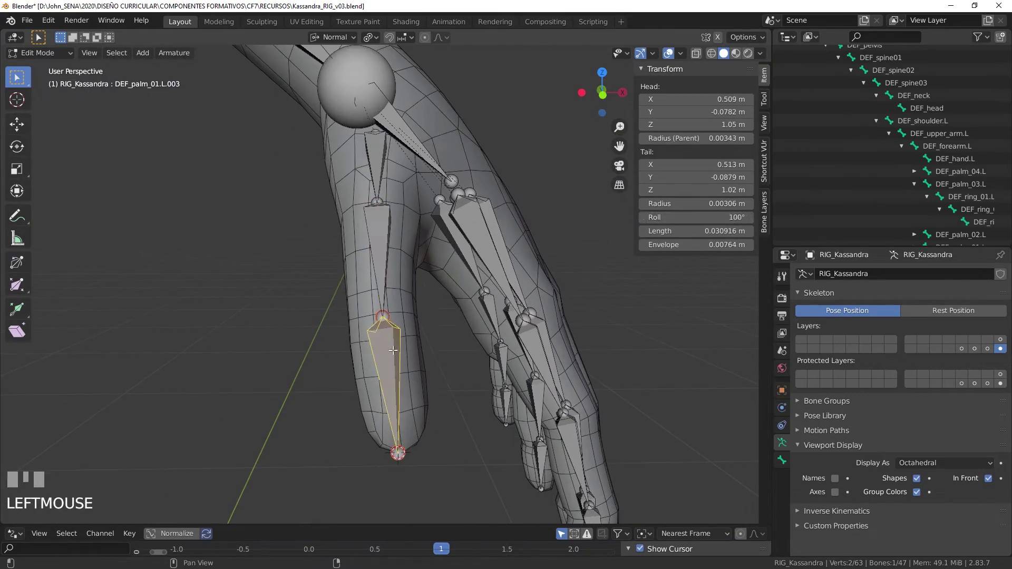
double_click(696, 217)
type("90")
Step: Select the joint between the thumb's metacarpal and first phalanx, viewing the thumb from its tip
middle_click_drag(470, 311, 438, 212)
middle_click_drag(435, 268, 382, 274, "shift")
left_click(387, 305)
middle_click_drag(382, 274, 347, 295)
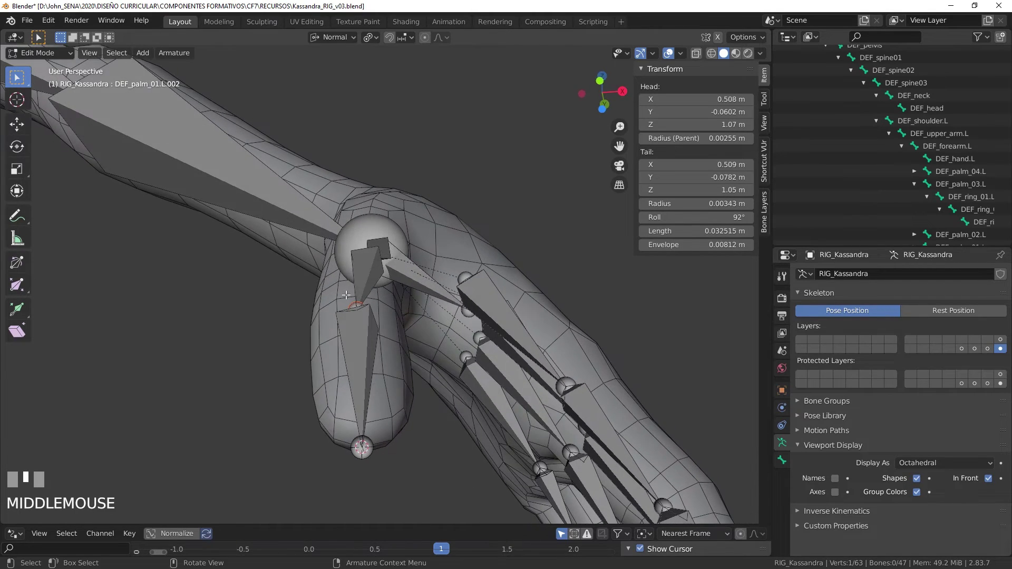
Step: Draw annotation guide strokes along the thumb bones to illustrate their alignment and undo them
left_click(15, 214)
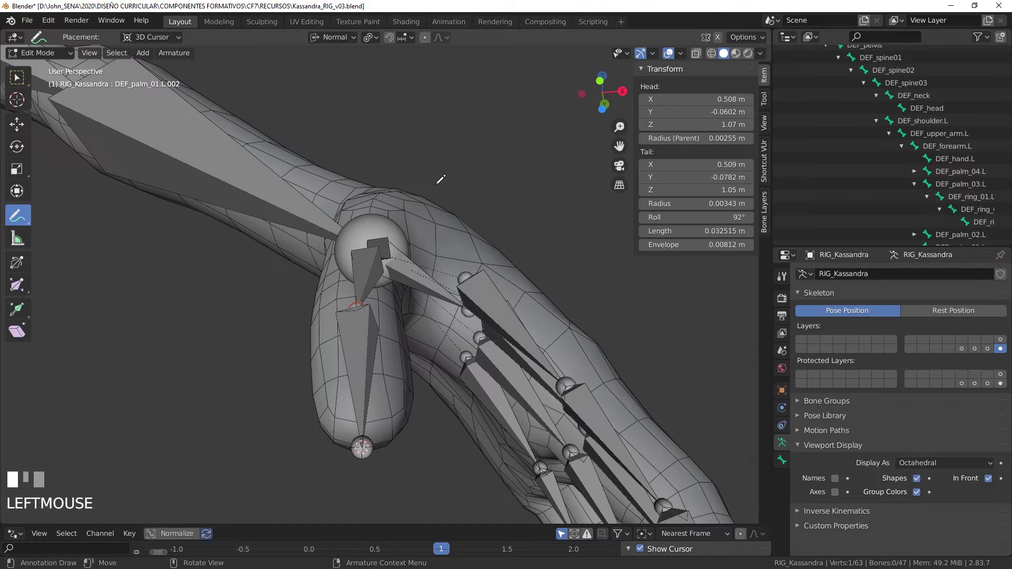
left_click_drag(436, 184, 349, 293)
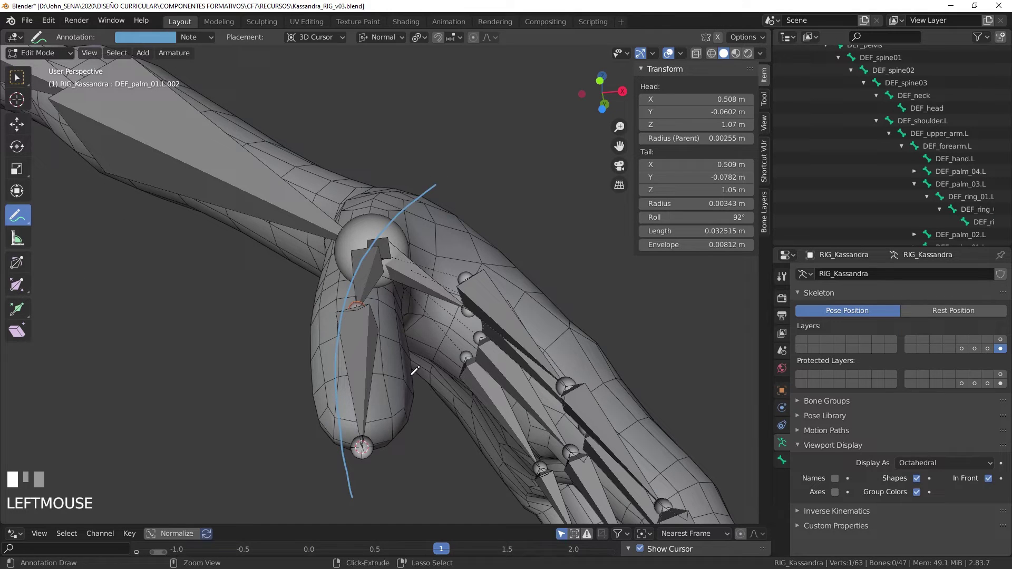
key("ctrl+z")
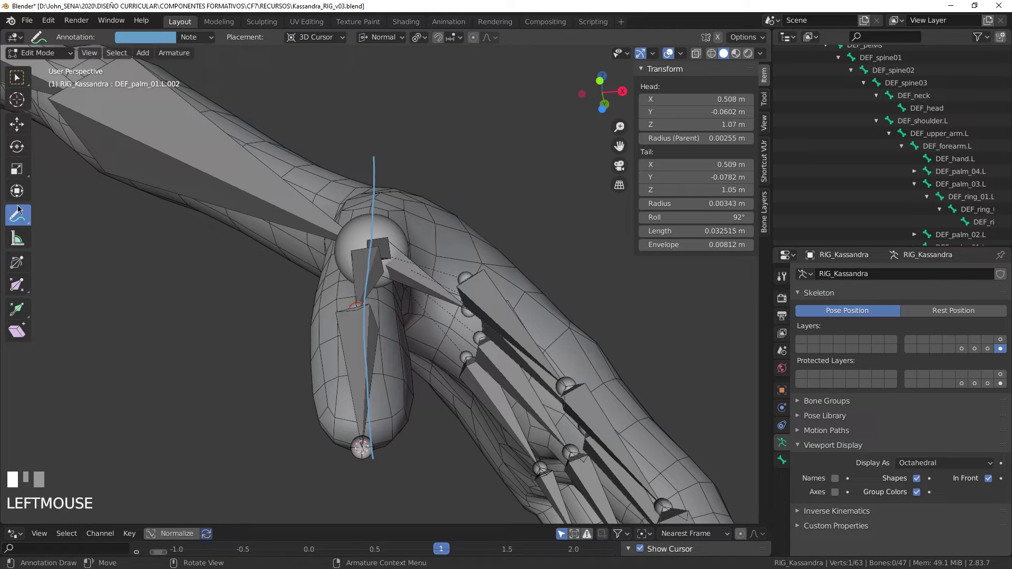
left_click(18, 212)
key("ctrl+z")
left_click(16, 77)
Step: Shift the thumb's base knuckle, tip and metacarpal head joints slightly to straighten the chain inside the thumb
middle_click_drag(407, 307, 412, 299)
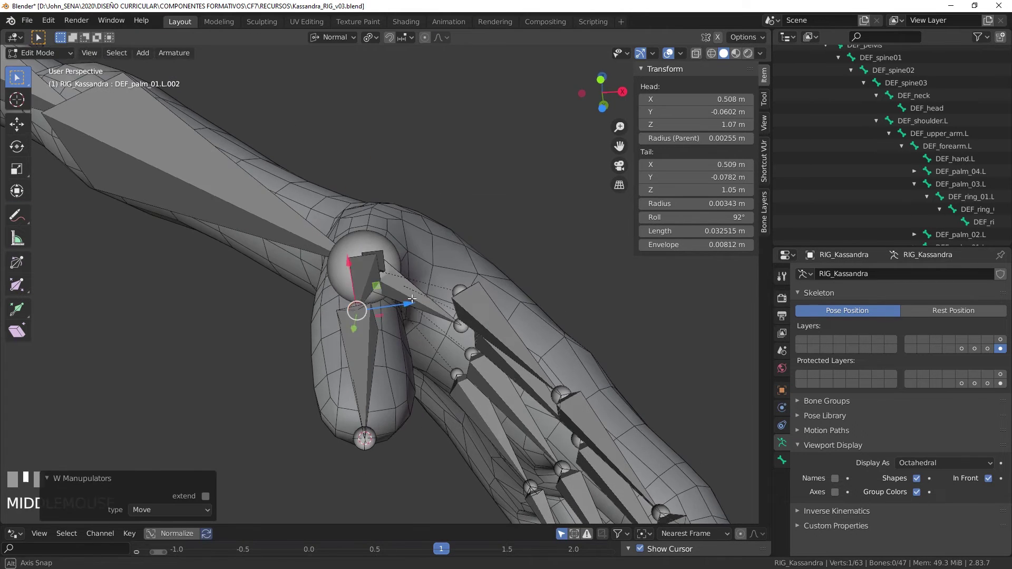
left_click_drag(411, 302, 407, 303)
left_click(364, 438)
middle_click_drag(369, 343, 374, 422)
left_click(346, 182)
left_click_drag(398, 183, 393, 182)
mouse_move(387, 316)
middle_mouse_down()
mouse_move(346, 176)
mouse_move(342, 209)
mouse_move(369, 322)
middle_mouse_up()
left_click(334, 204)
middle_click_drag(364, 295, 382, 237)
Step: Adjust the thumb metacarpal's bone roll to about 82°
left_click(377, 242)
left_click(375, 159)
left_click_drag(701, 217, 691, 217)
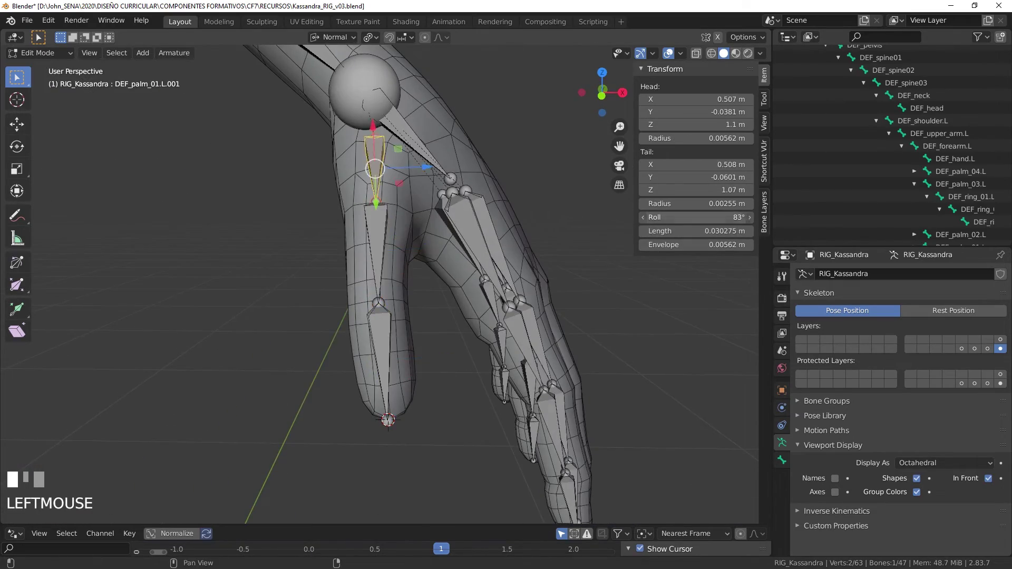
middle_click_drag(375, 168, 346, 267)
left_click_drag(347, 268, 397, 270)
Step: In Pose Mode, test curling the thumb's two phalanges together and undo the test rotation
left_click(345, 166)
left_click(348, 268)
middle_click_drag(390, 270, 433, 314)
key("Tab")
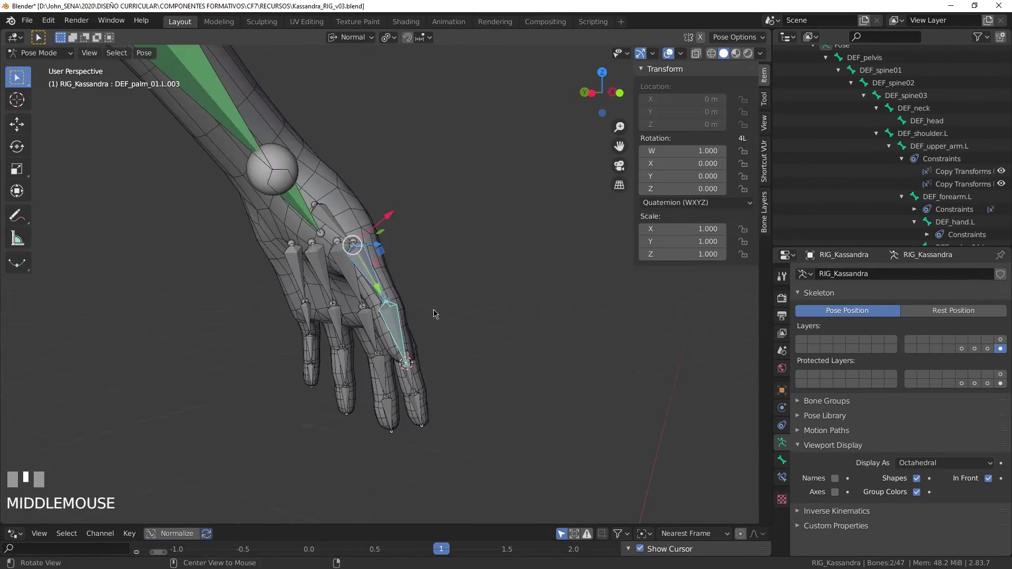
left_click_drag(396, 271, 437, 295)
middle_click_drag(437, 295, 401, 295)
left_click_drag(338, 274, 390, 288)
key("ctrl+z")
Step: In Edit Mode, rename the thumb's metacarpal as DEF_thumb_01.L
middle_click_drag(390, 287, 463, 262, "shift")
left_click(367, 224)
key("Tab")
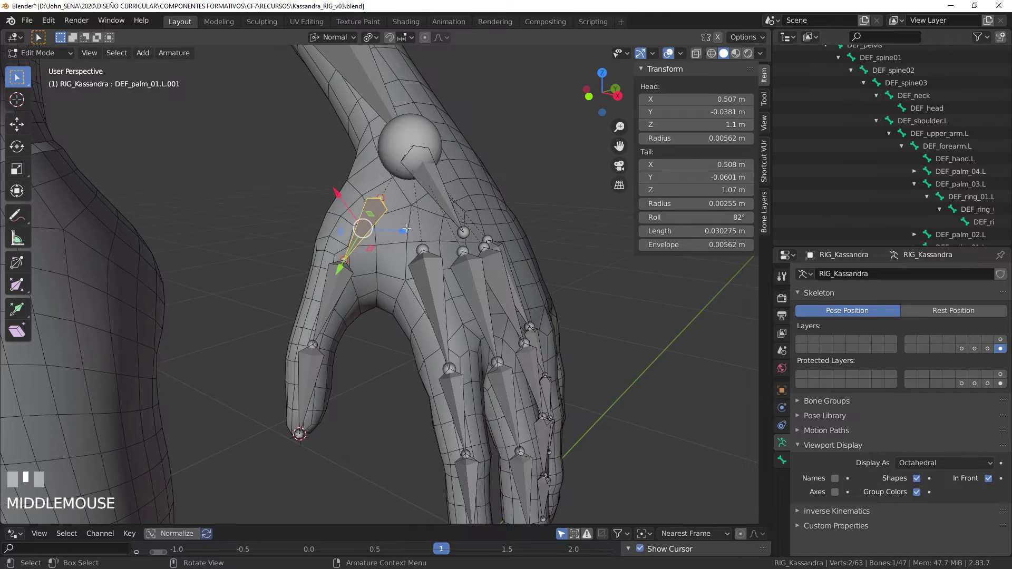
key("F2")
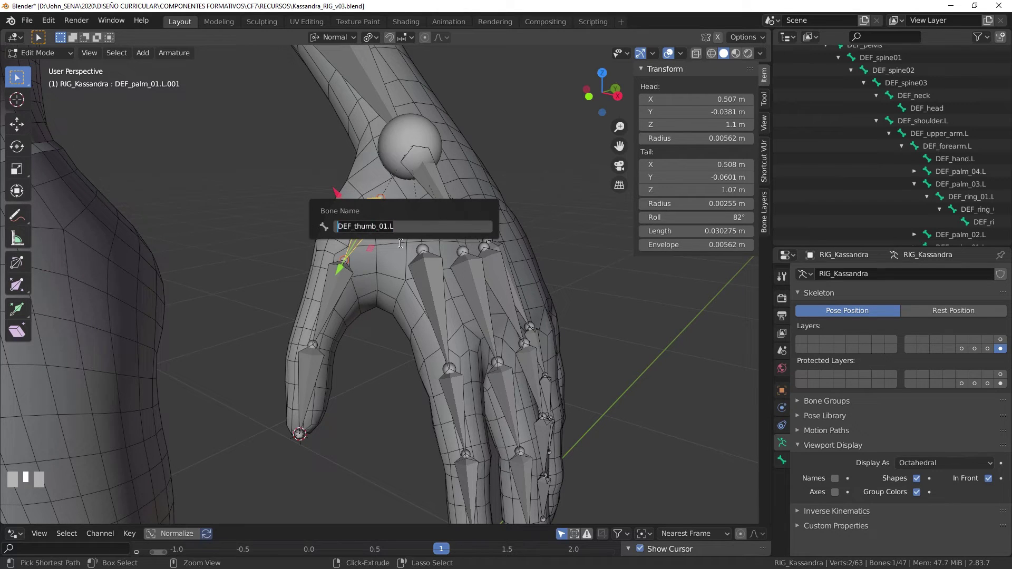
key("Return")
Step: Rename the thumb's first phalanx as DEF_thumb_02.L
left_click(336, 301)
key("F2")
type("DEF_thumb_01.L")
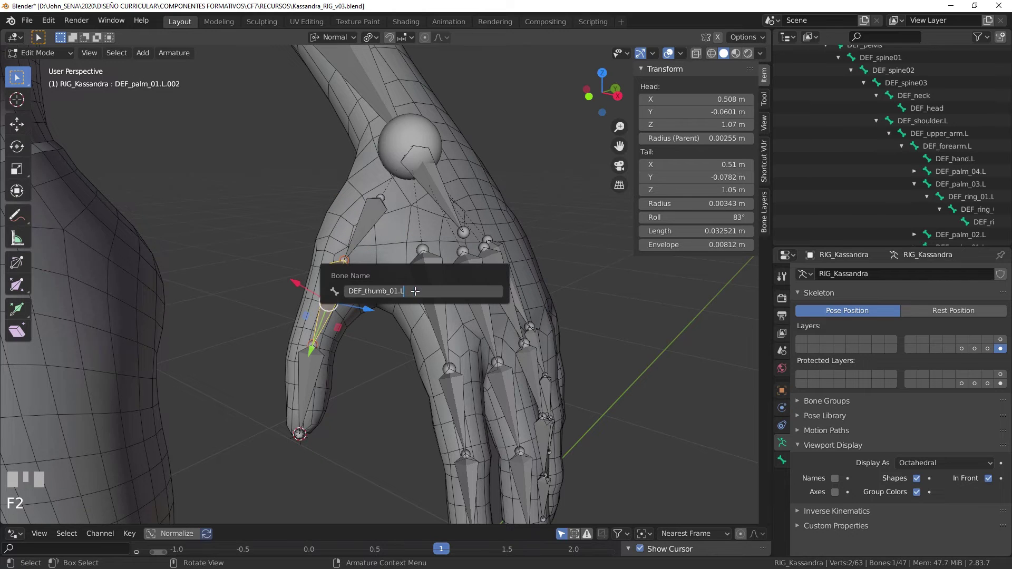
key("Left")
key("Left")
key("BackSpace")
type("2")
key("KP_Enter")
Step: Rename the thumb's tip phalanx as DEF_thumb_03.L
left_click(315, 377)
key("F2")
type("DEF_thumb_01.L")
key("Left")
key("Left")
key("BackSpace")
type("3")
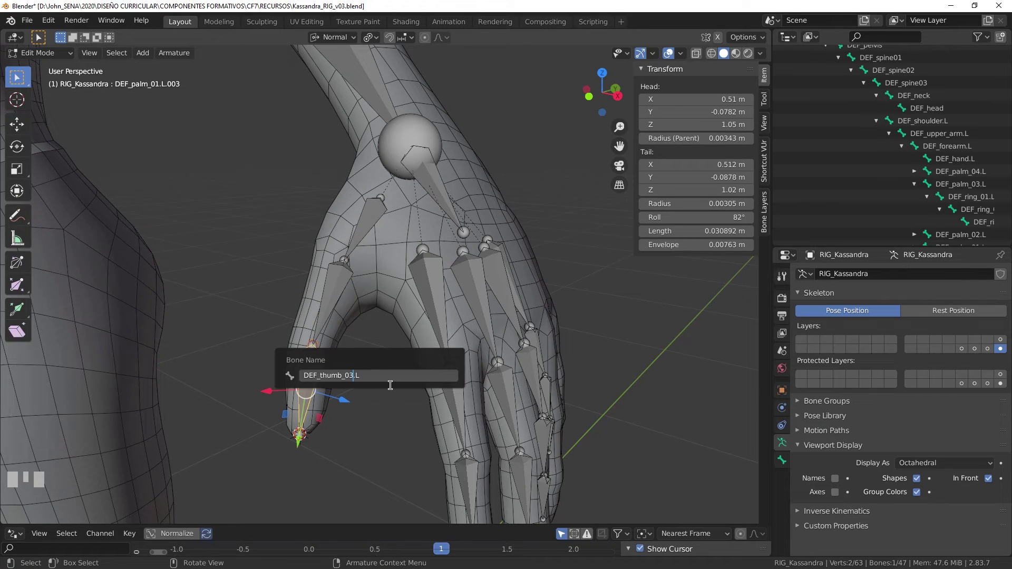
key("KP_Enter")
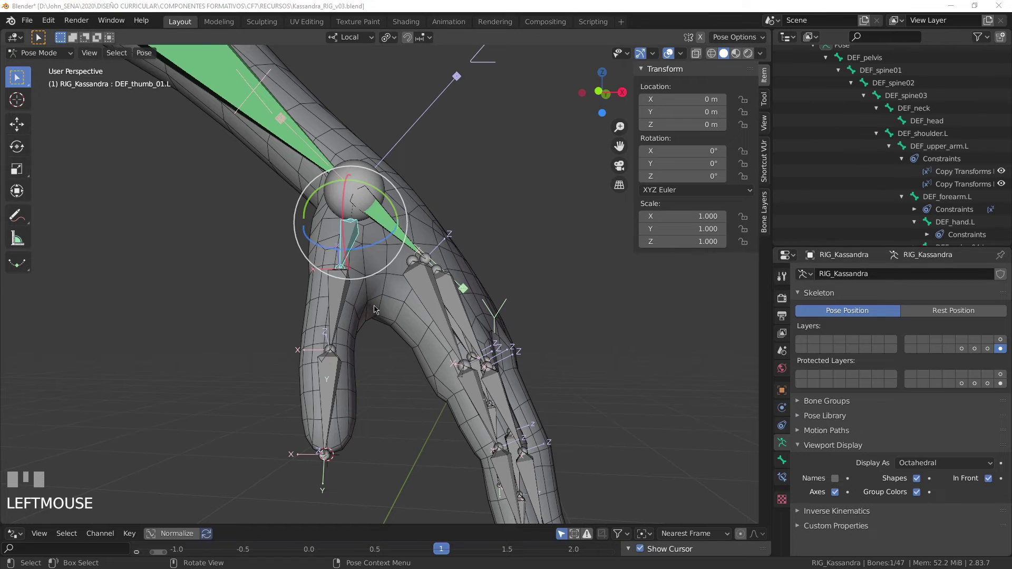
Step: In Pose Mode, test rotating DEF_thumb_01.L around its local axes and undo each rotation
mouse_move(438, 298)
middle_mouse_down()
mouse_move(412, 317)
mouse_move(429, 312)
middle_mouse_up()
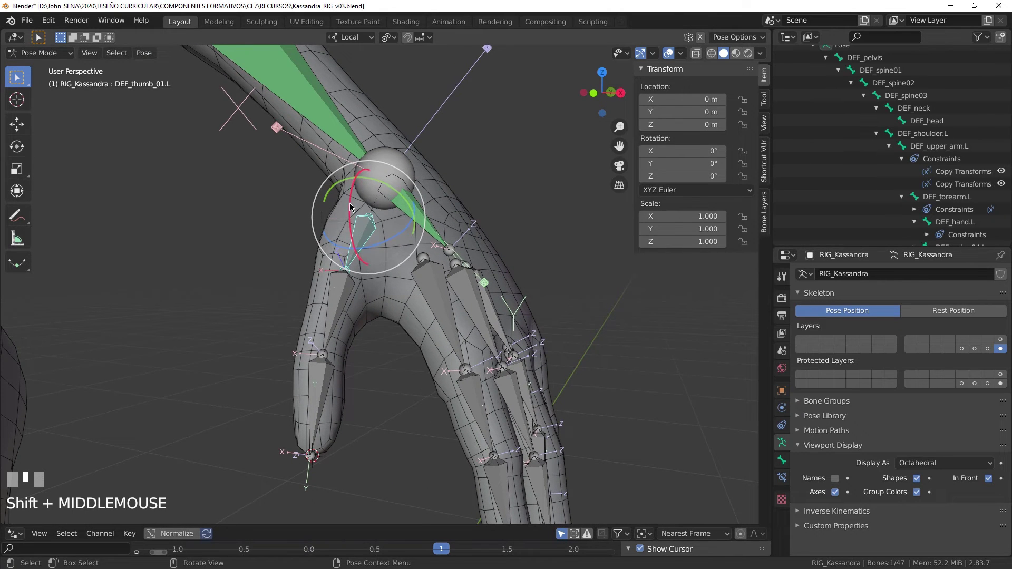
left_click_drag(361, 252, 393, 264)
key("ctrl+z")
middle_click_drag(394, 264, 382, 246)
left_click_drag(365, 188, 351, 297)
key("ctrl+z")
Step: Test curling DEF_thumb_02.L and DEF_thumb_03.L together and undo the rotation
left_click(353, 321)
left_click(349, 386, "shift")
key("ctrl+z")
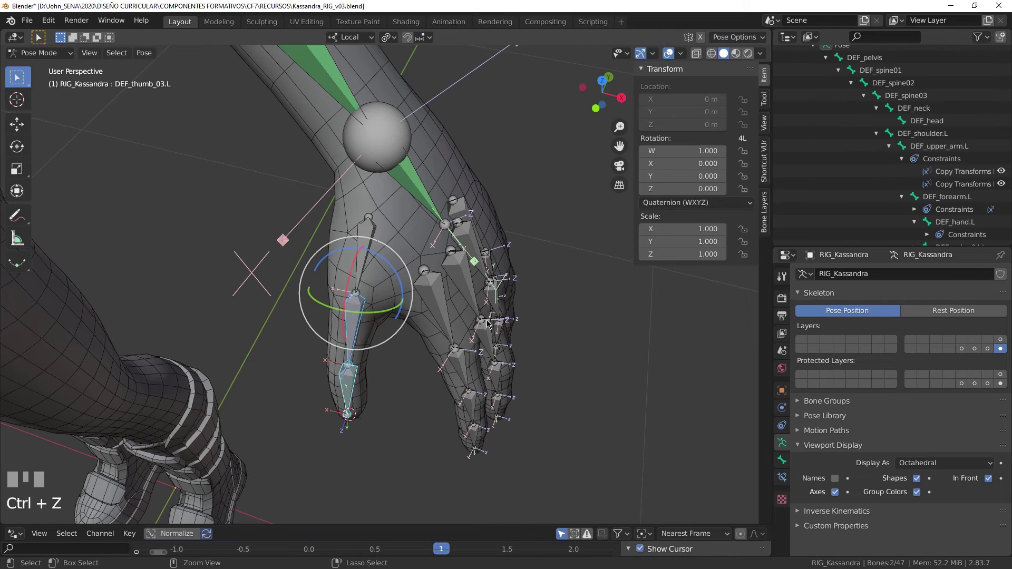
Step: Select the twelve phalanx bones of the four fingers and curl them together by about -77.4° around their local X axes
left_click(435, 301)
middle_click_drag(519, 319, 463, 284)
left_click_drag(337, 222, 548, 433)
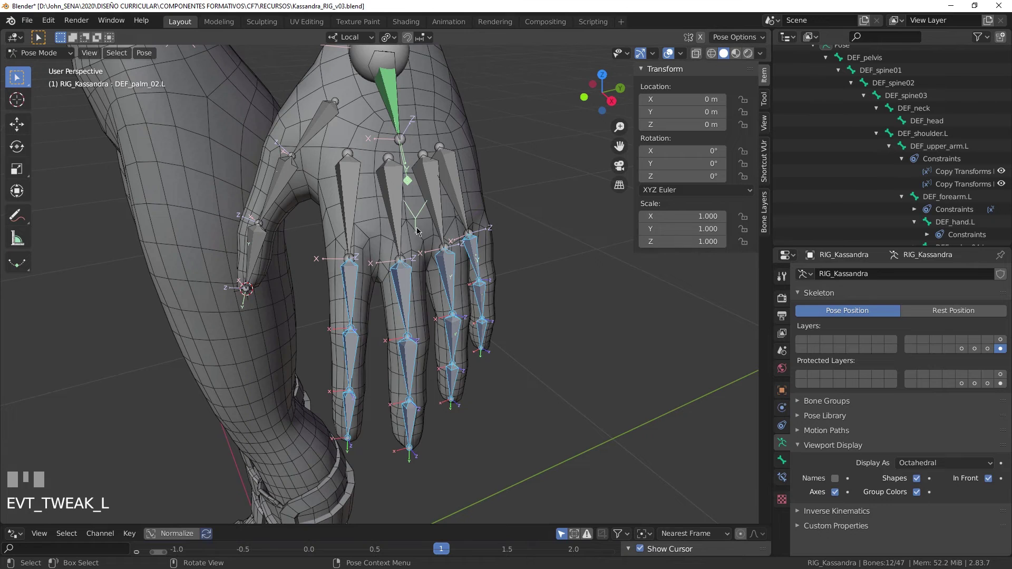
middle_click_drag(458, 311, 474, 303)
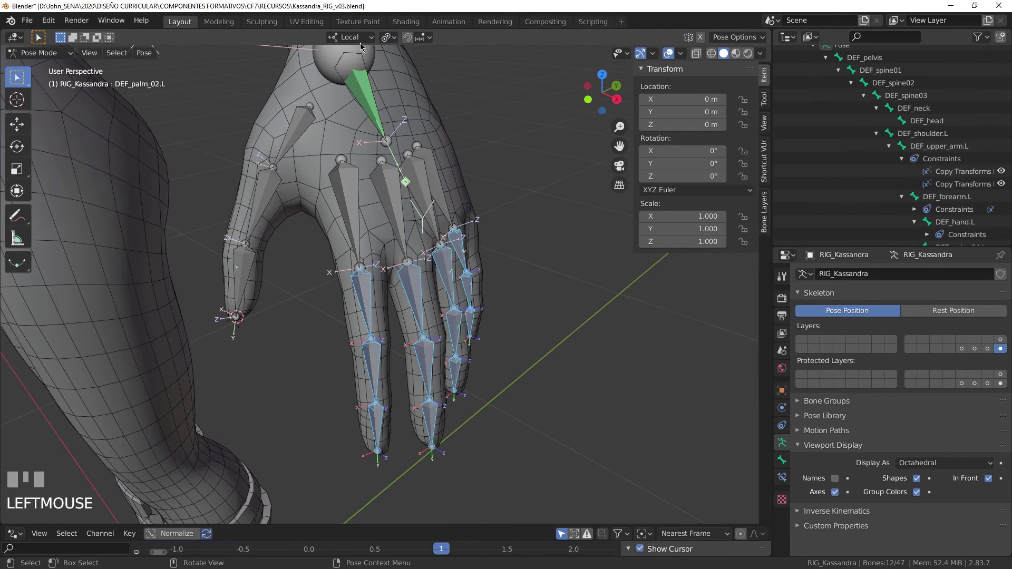
left_click(361, 38)
left_click(349, 89)
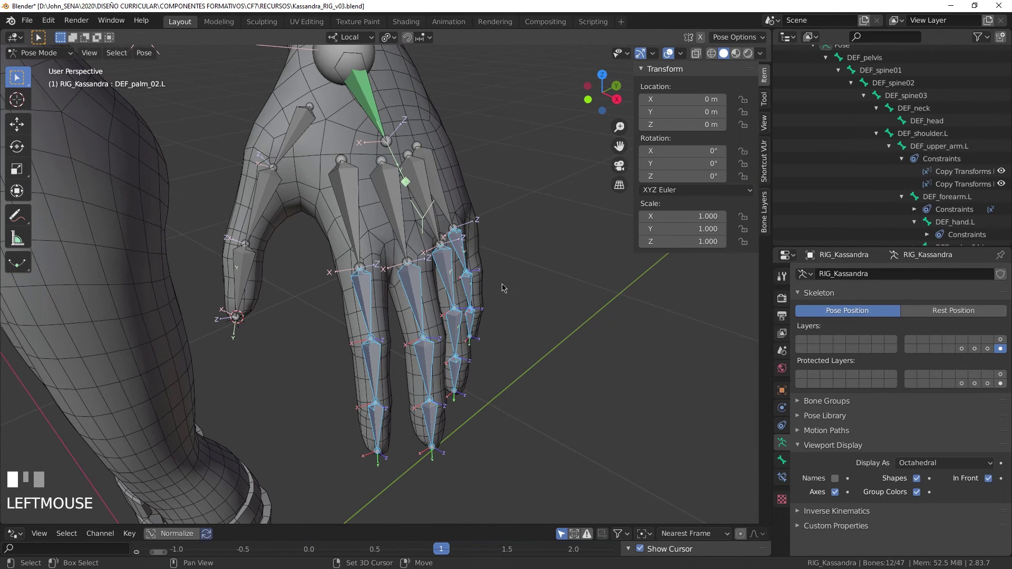
middle_click_drag(504, 288, 505, 258, "shift")
middle_click_drag(467, 299, 513, 294)
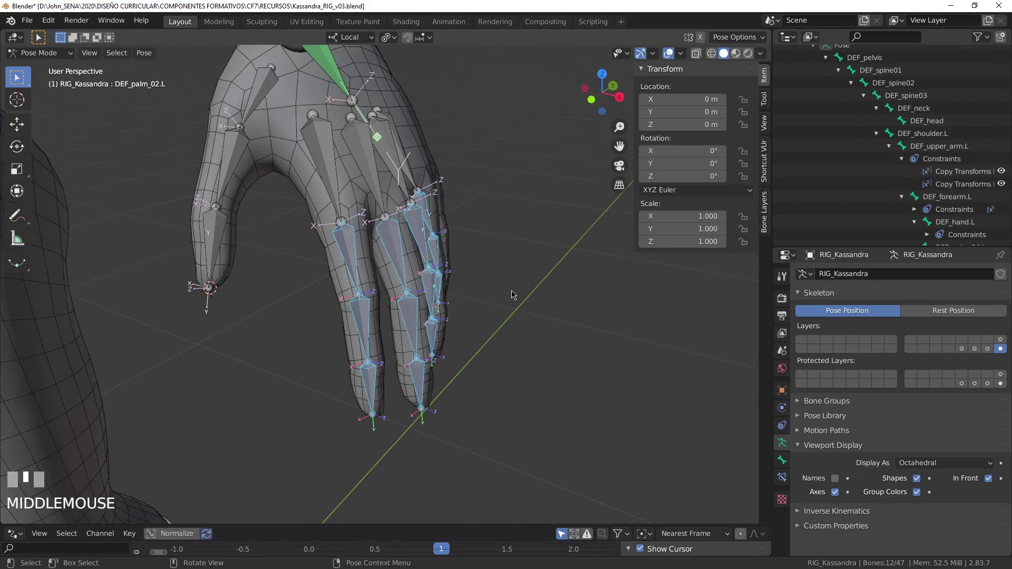
key("r")
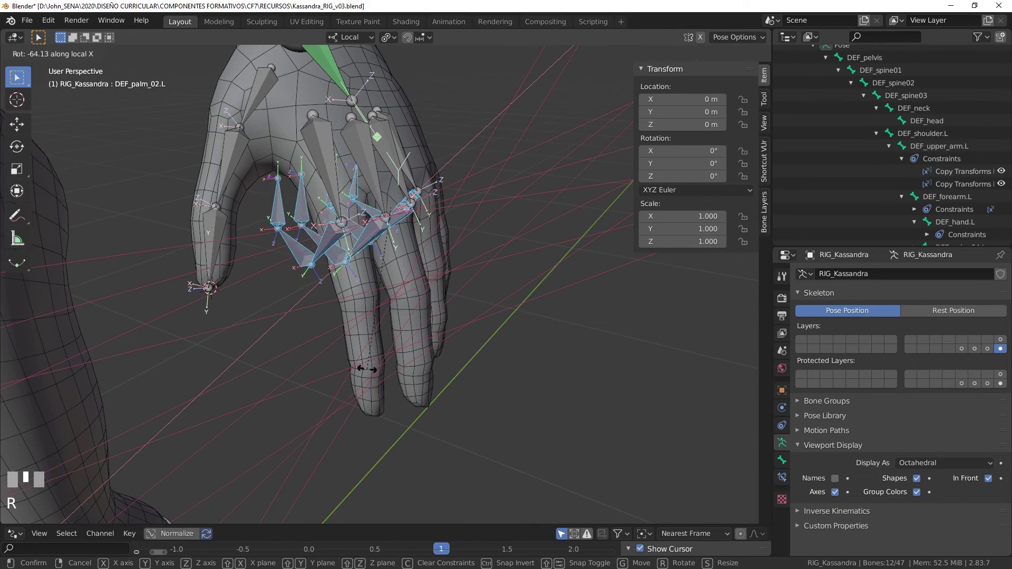
left_click(355, 328)
middle_click_drag(355, 328, 523, 304)
middle_click_drag(551, 257, 542, 274)
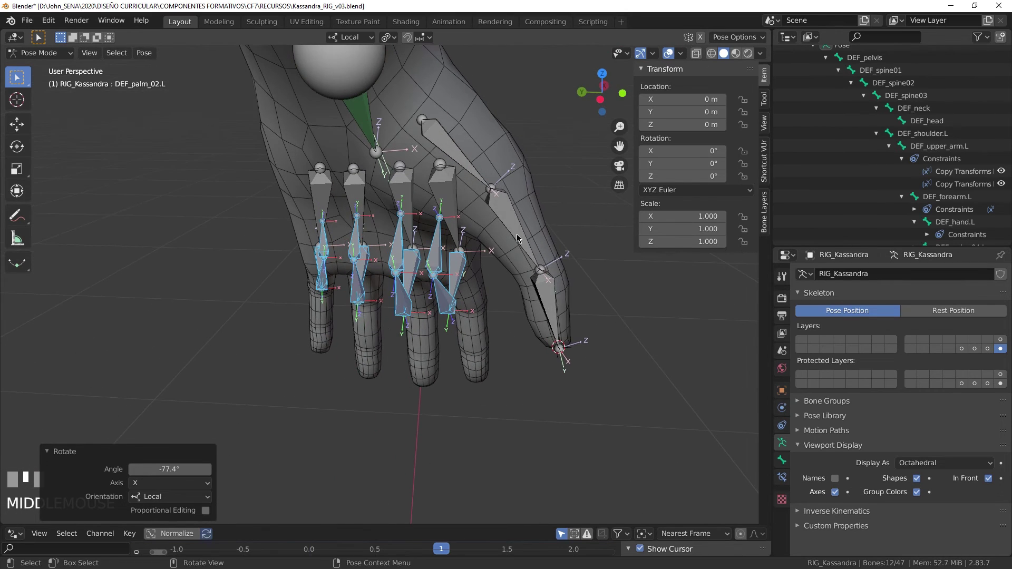
Step: Select DEF_thumb_02.L and DEF_thumb_03.L and curl them around their local X axes toward the palm
left_click(514, 229)
left_click(551, 309, "shift")
key("r")
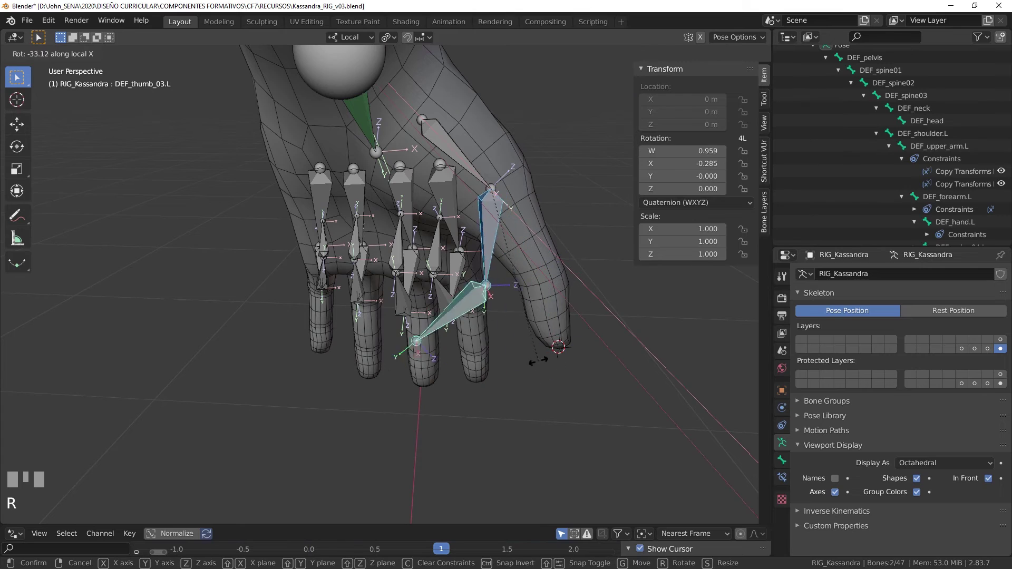
left_click(493, 320)
Step: Show the rotate gizmo on DEF_thumb_01.L, test rotating the bone around its local axes and undo each rotation
middle_click_drag(524, 232, 436, 212)
left_click(466, 158)
middle_click_drag(509, 180, 504, 192)
key("alt+space")
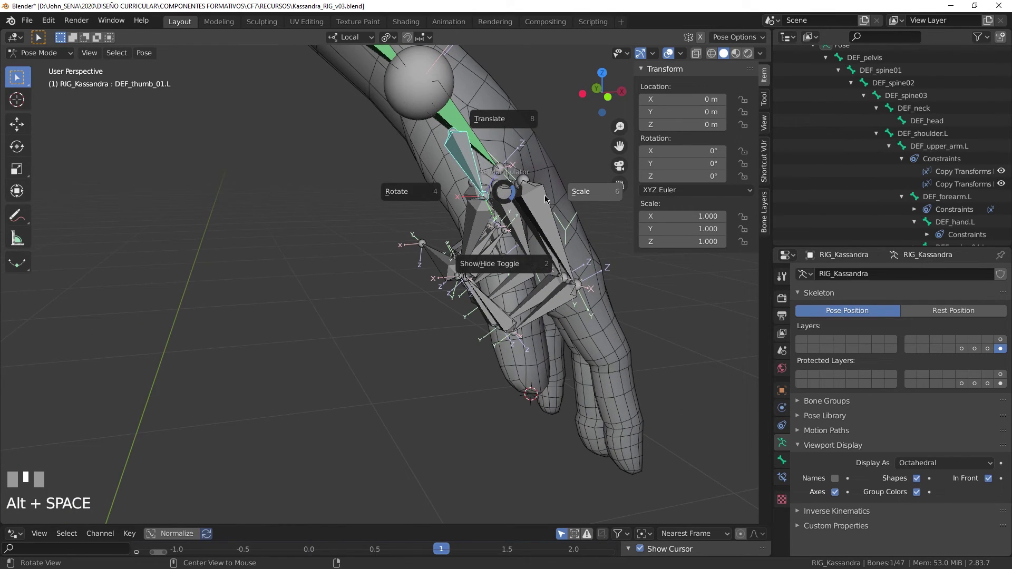
left_click(419, 185)
middle_click_drag(421, 178, 419, 186, "shift")
left_click_drag(446, 110, 461, 113)
key("ctrl+z")
left_click_drag(473, 110, 474, 111)
right_click(474, 111)
middle_click_drag(487, 109, 477, 113)
mouse_move(479, 107)
left_mouse_down()
mouse_move(493, 114)
mouse_move(467, 109)
left_mouse_up()
key("ctrl+z")
middle_click_drag(485, 162, 479, 164)
Step: Switch to the move gizmo, test shifting DEF_thumb_01.L and undo the movement
key("alt+space")
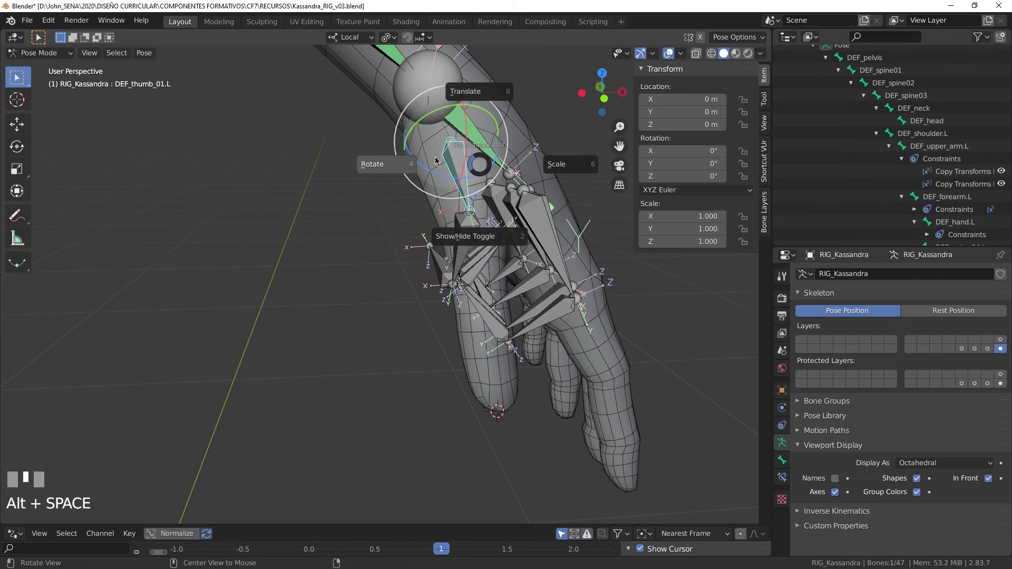
left_click(467, 84)
left_click_drag(456, 149, 463, 151)
key("ctrl+z")
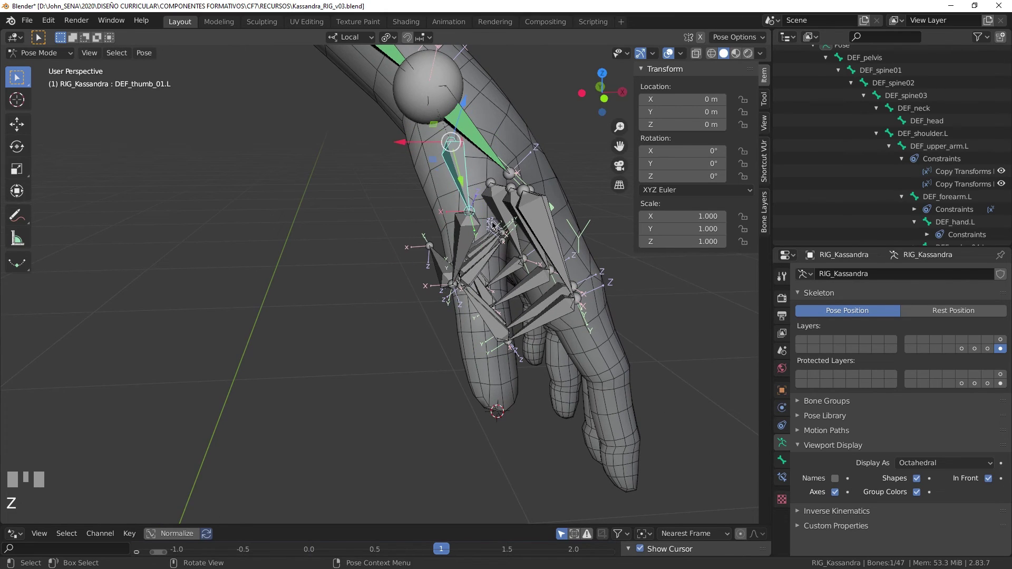
Step: Clear the test rotations from the hand bones
middle_click_drag(462, 151, 496, 251)
scroll(514, 247, "down", 2)
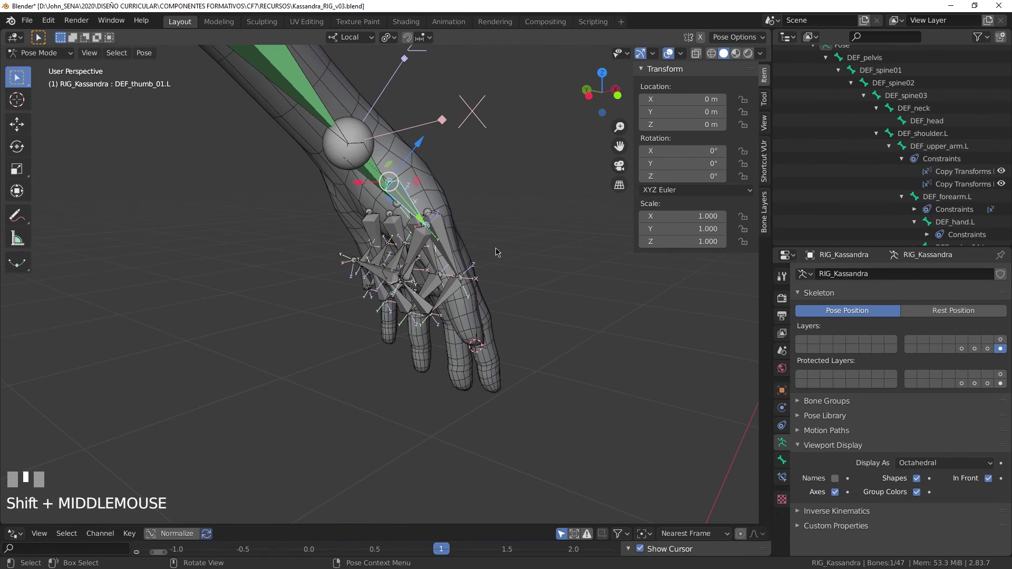
key("alt+r")
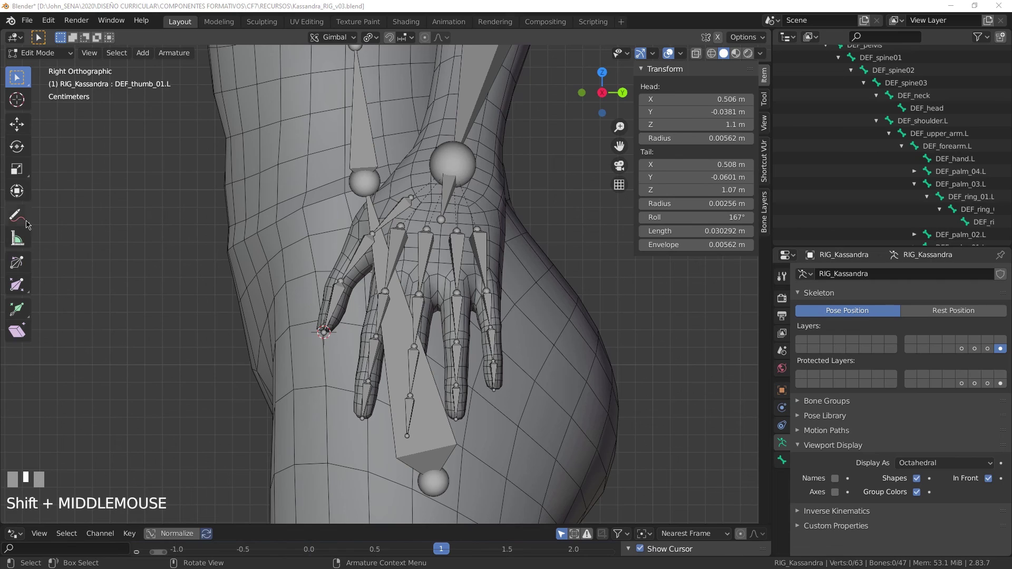
Step: Activate the Annotate tool for marking up the hand bones
left_click_drag(26, 224, 79, 219)
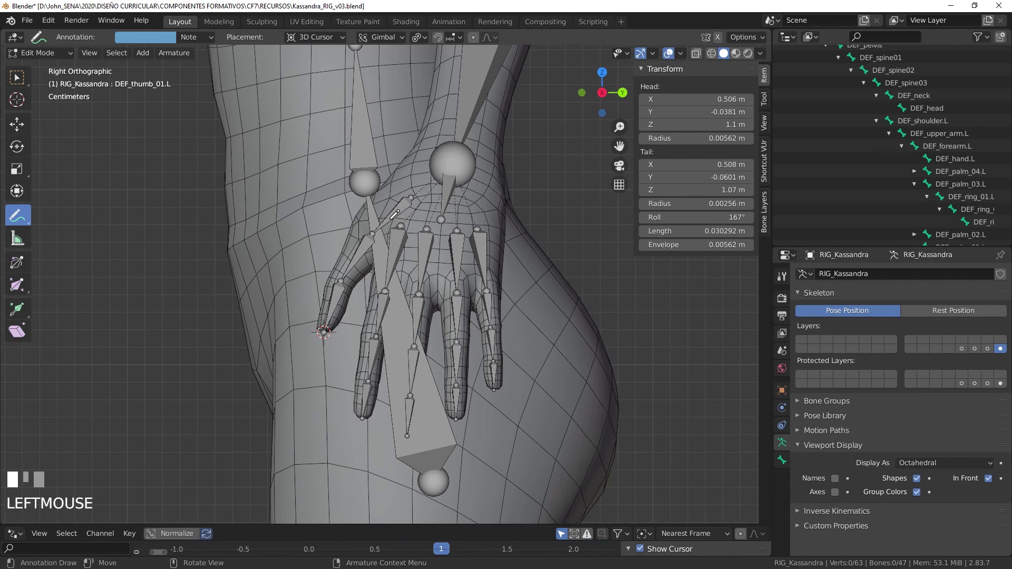